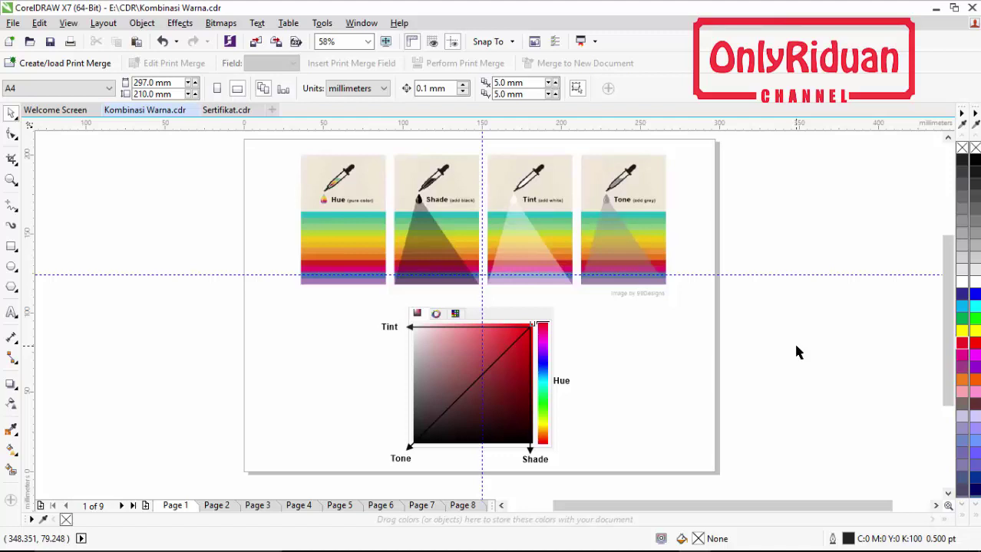
pyautogui.press('z')
pyautogui.moveTo(289, 151); pyautogui.dragTo(389, 286)
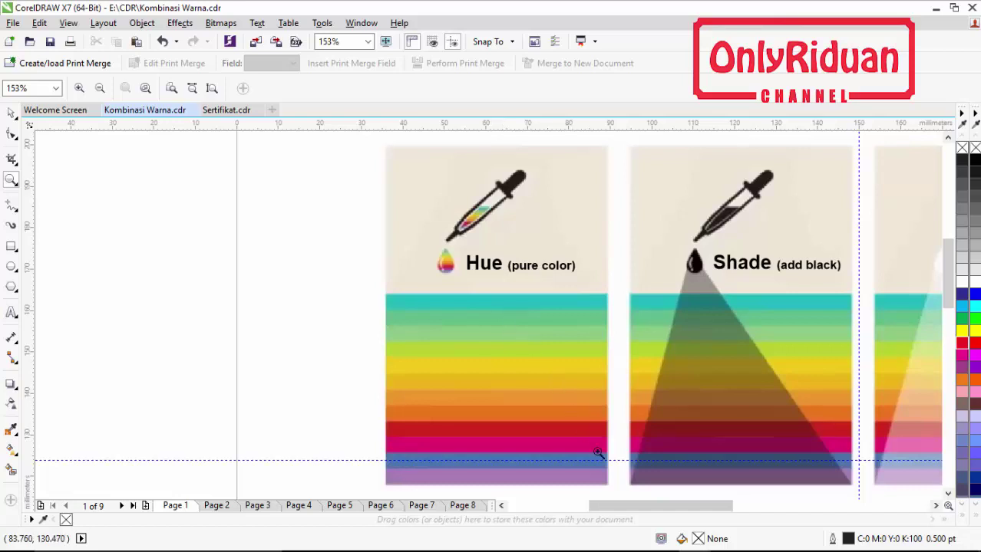
pyautogui.moveTo(647, 507); pyautogui.dragTo(690, 508)
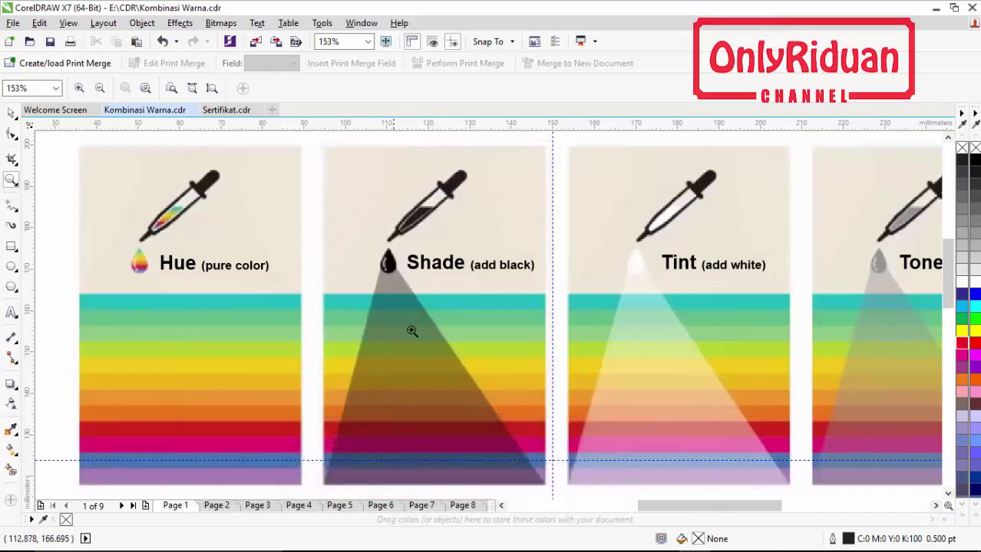
pyautogui.moveTo(703, 507); pyautogui.dragTo(734, 512)
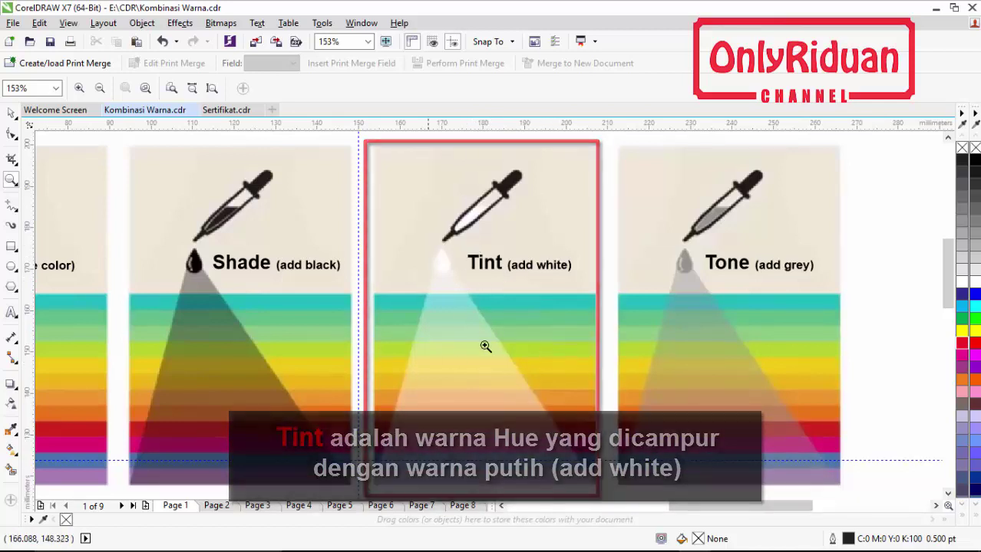
pyautogui.moveTo(719, 503); pyautogui.dragTo(744, 503)
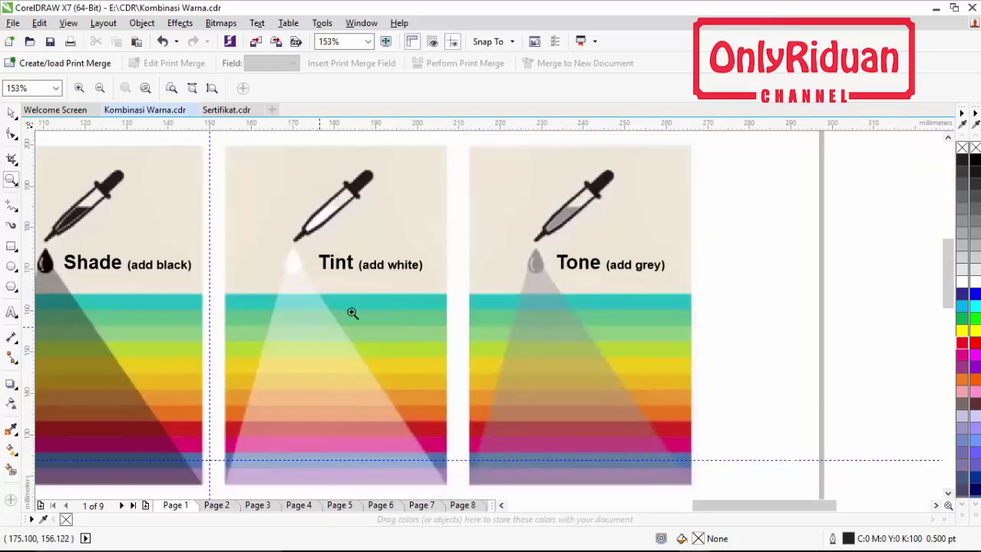
pyautogui.moveTo(706, 506); pyautogui.dragTo(673, 505)
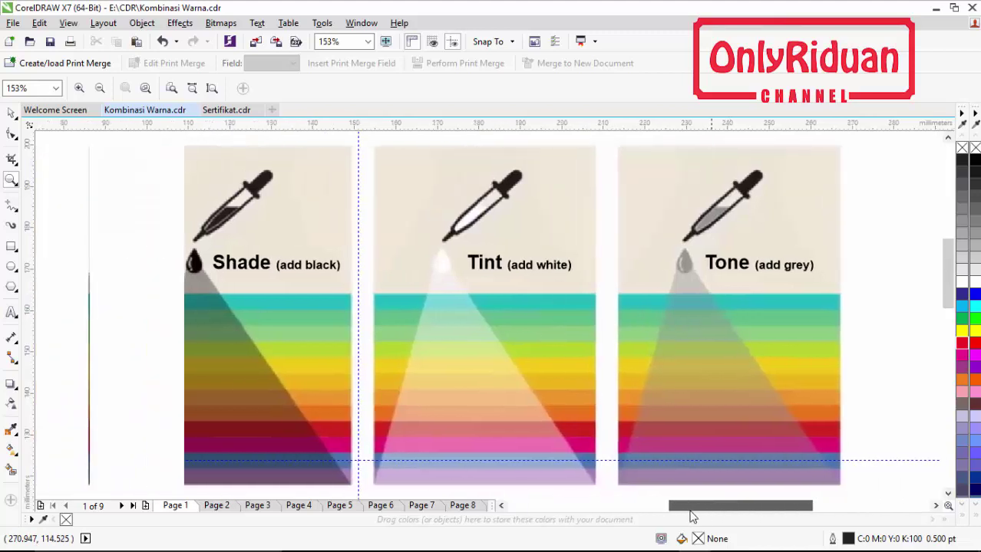
pyautogui.scroll(-3, 716, 473)
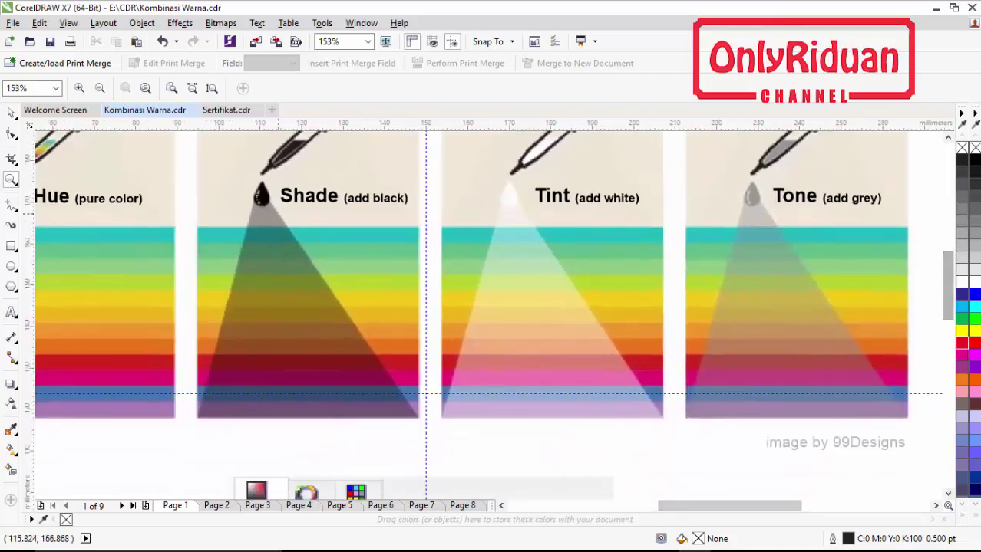
pyautogui.click(146, 88)
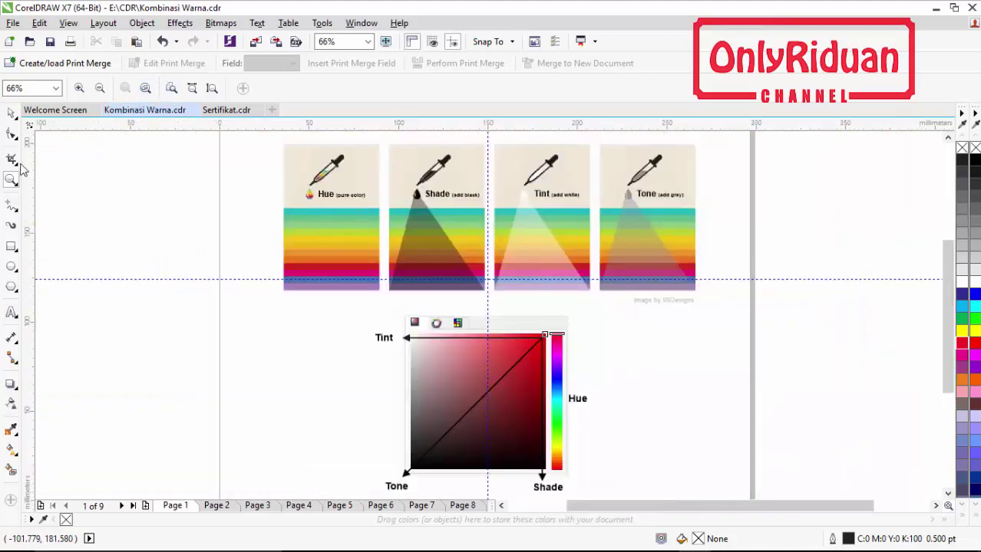
# Draw a square right of the tint diagram and fill it pure red (#FF0000)
pyautogui.click(11, 246)
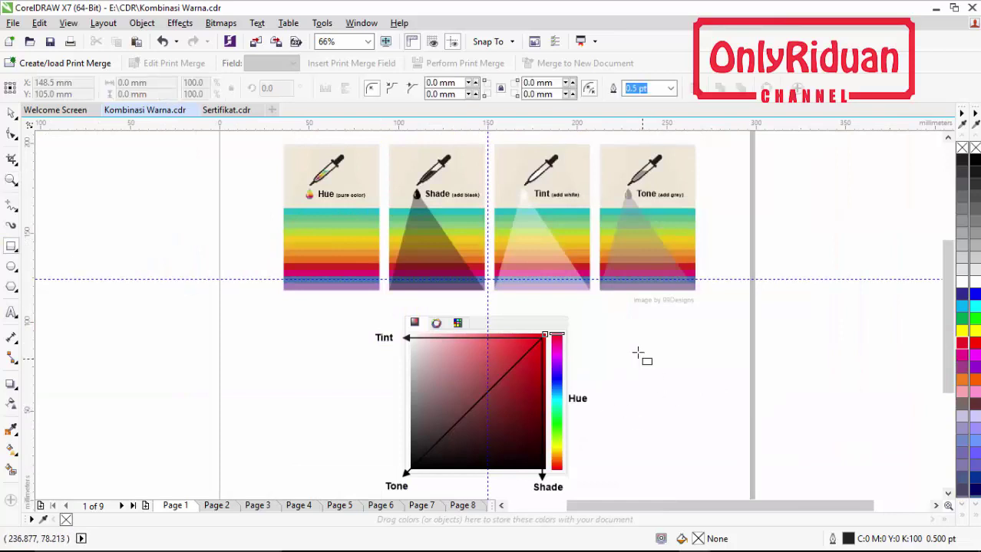
pyautogui.moveTo(655, 331); pyautogui.dragTo(717, 397)
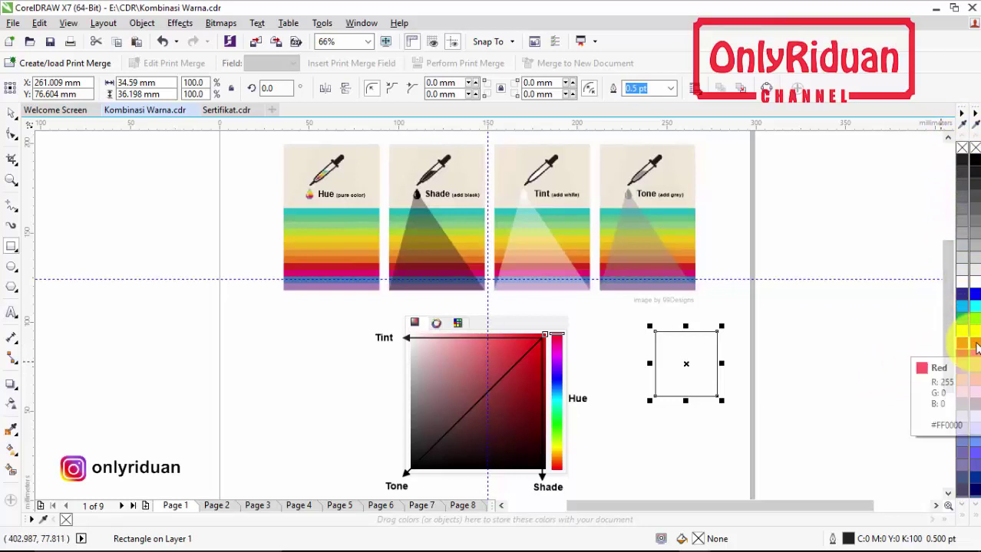
pyautogui.click(962, 344)
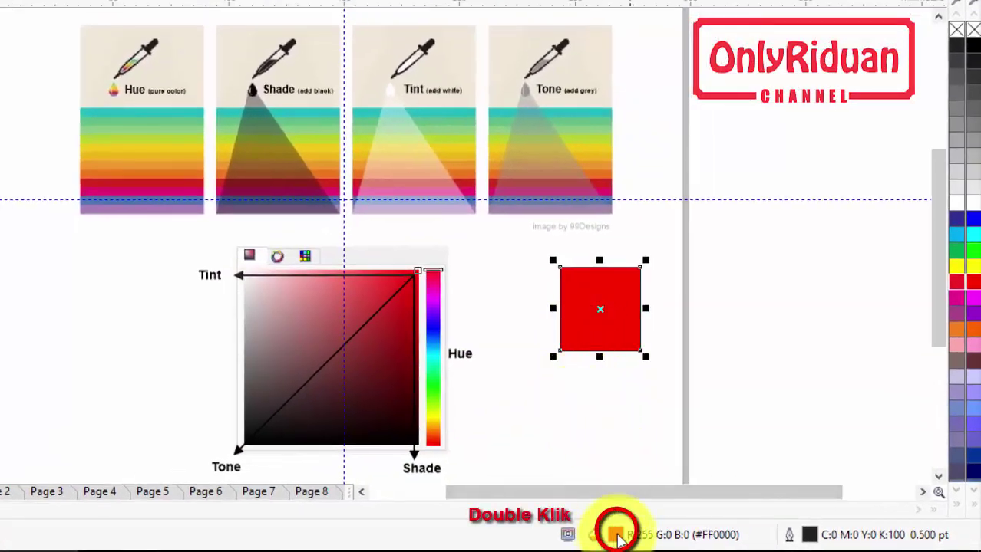
pyautogui.doubleClick(616, 536)
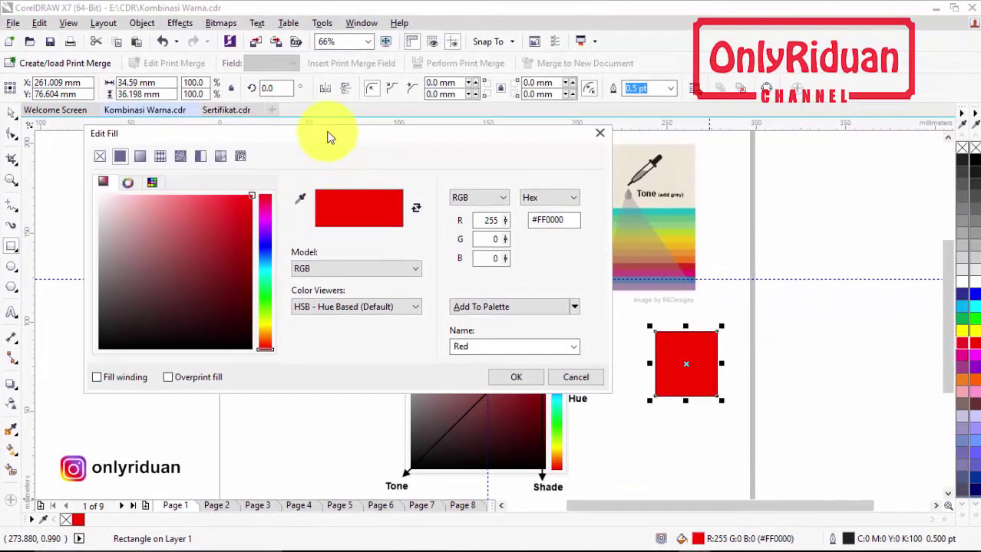
pyautogui.moveTo(327, 136); pyautogui.dragTo(331, 128)
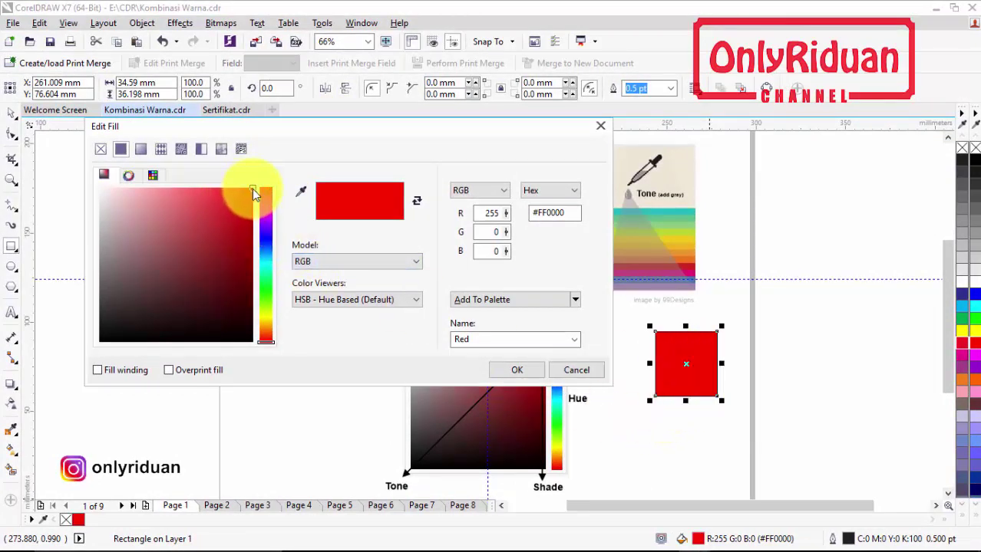
pyautogui.moveTo(254, 193); pyautogui.dragTo(252, 237)
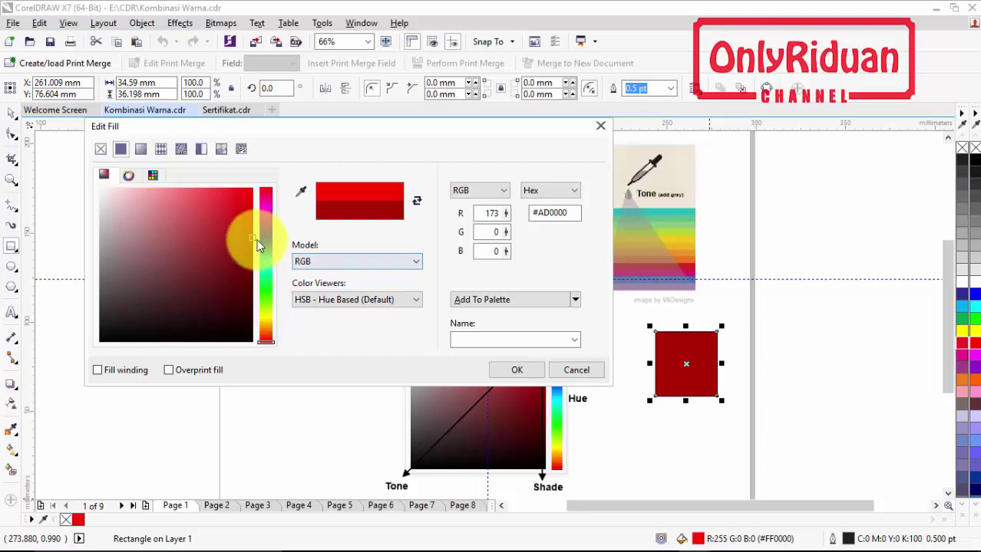
pyautogui.moveTo(258, 241); pyautogui.dragTo(253, 191)
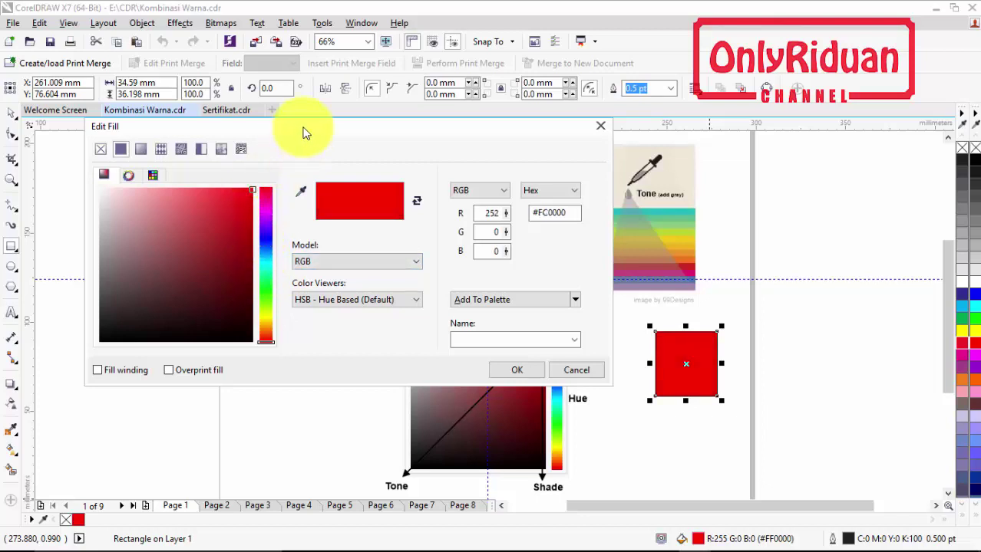
pyautogui.moveTo(305, 131)
pyautogui.mouseDown()
pyautogui.moveTo(435, 310)
pyautogui.moveTo(470, 192)
pyautogui.mouseUp()
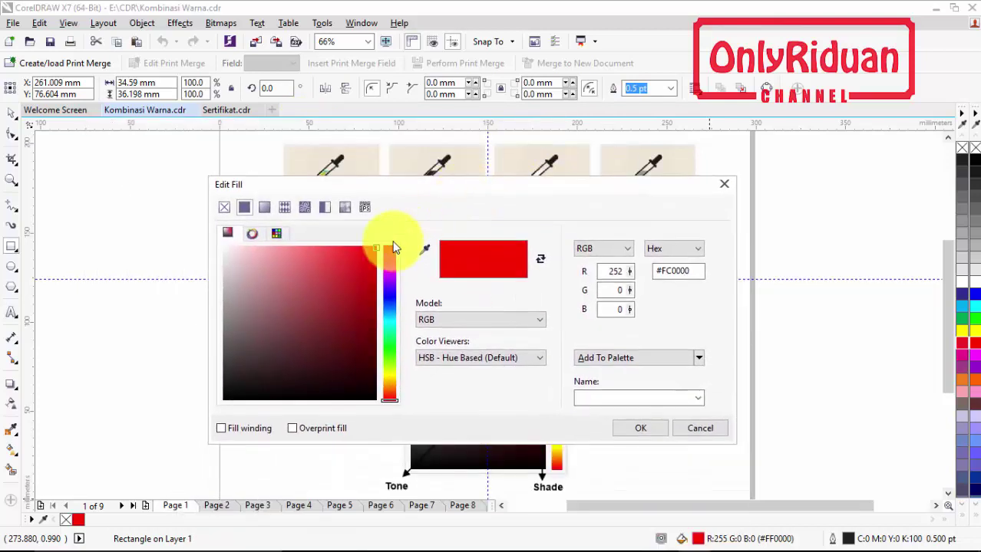
pyautogui.moveTo(405, 186); pyautogui.dragTo(292, 150)
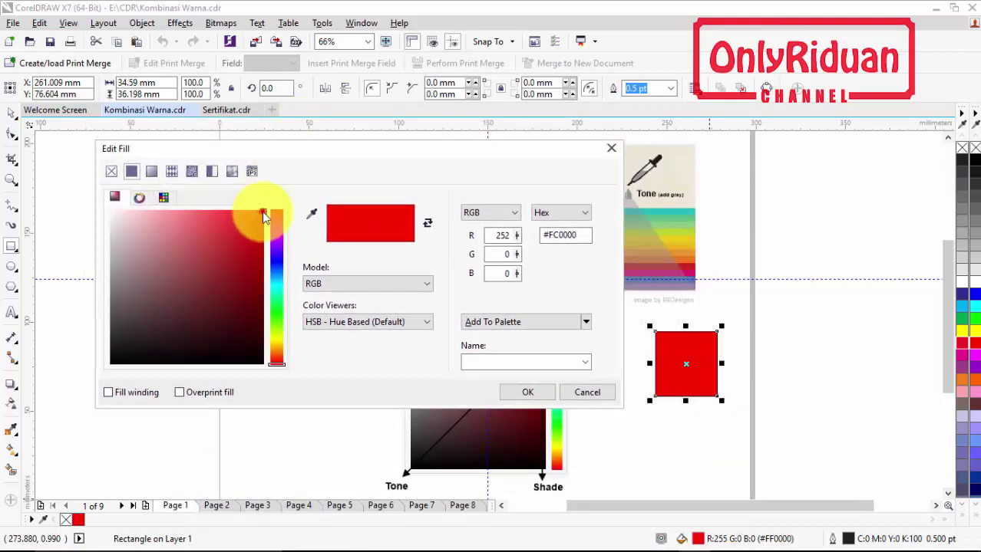
pyautogui.moveTo(263, 217)
pyautogui.mouseDown()
pyautogui.moveTo(209, 211)
pyautogui.moveTo(264, 212)
pyautogui.mouseUp()
pyautogui.moveTo(467, 149); pyautogui.dragTo(436, 149)
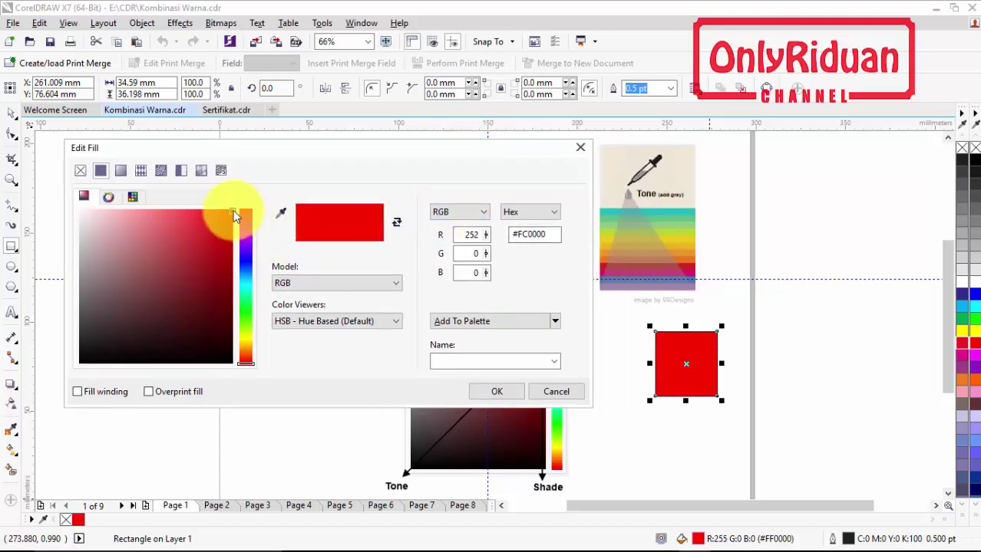
pyautogui.moveTo(226, 217)
pyautogui.mouseDown()
pyautogui.moveTo(135, 305)
pyautogui.moveTo(232, 210)
pyautogui.mouseUp()
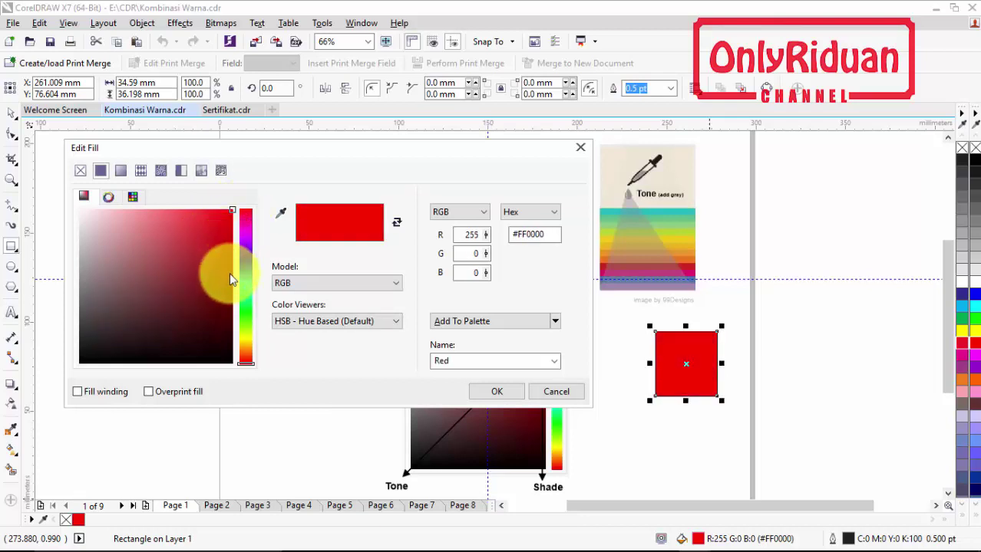
pyautogui.click(497, 392)
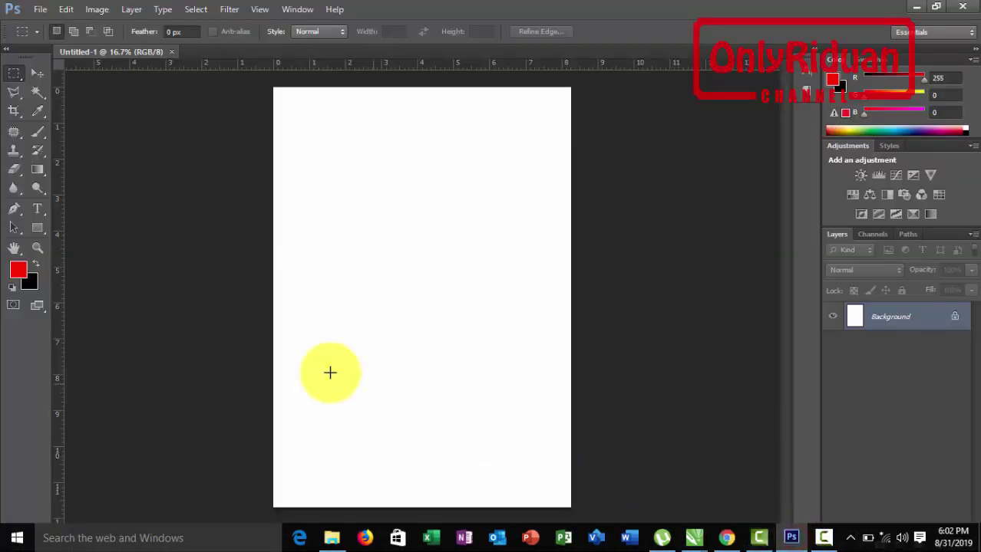
pyautogui.click(18, 270)
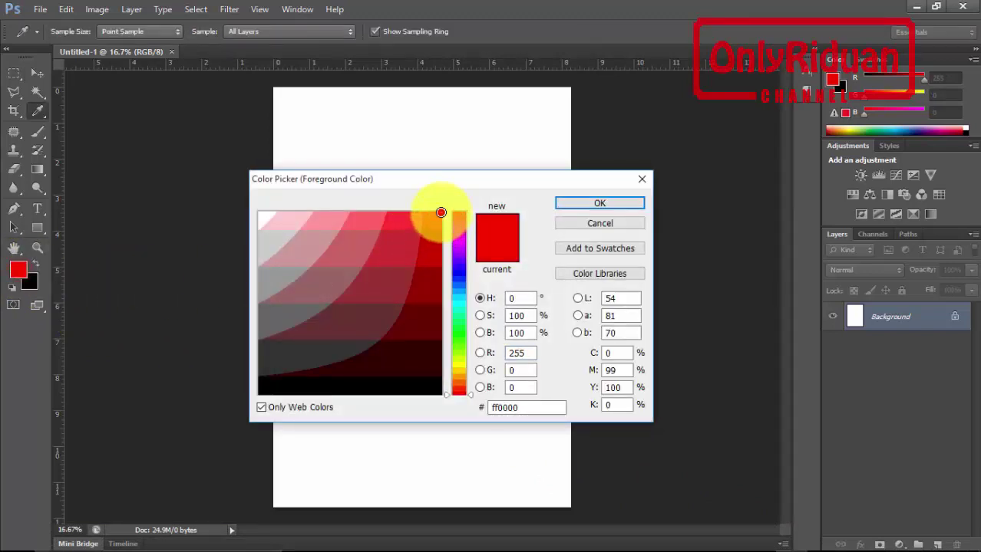
pyautogui.moveTo(442, 219)
pyautogui.mouseDown()
pyautogui.moveTo(441, 288)
pyautogui.moveTo(442, 215)
pyautogui.moveTo(308, 212)
pyautogui.mouseUp()
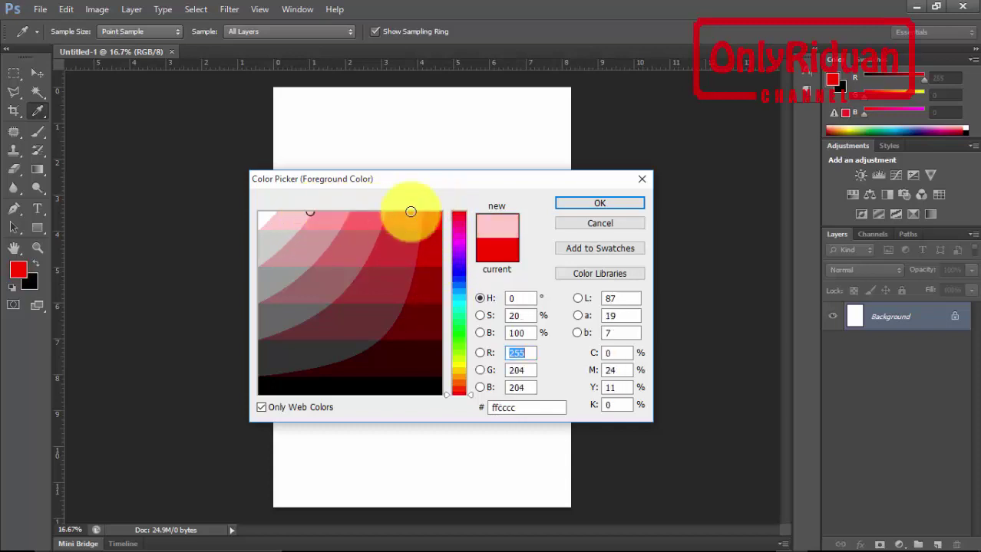
pyautogui.click(439, 211)
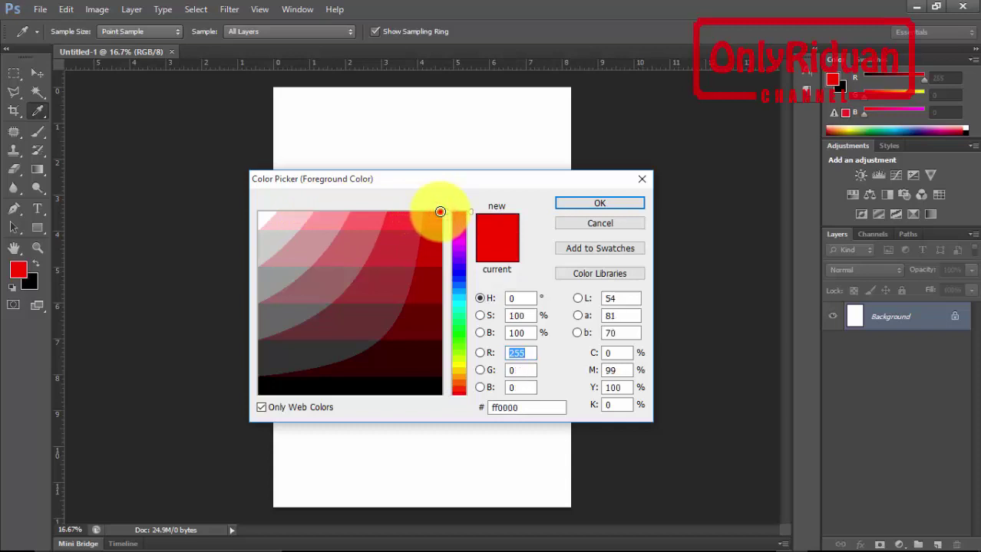
pyautogui.moveTo(439, 211)
pyautogui.mouseDown()
pyautogui.moveTo(295, 360)
pyautogui.moveTo(441, 216)
pyautogui.mouseUp()
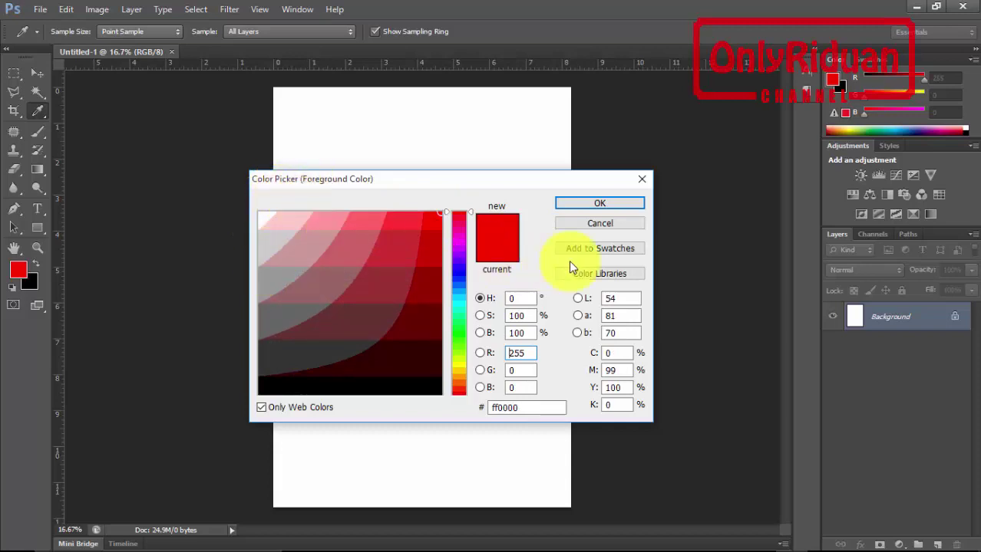
pyautogui.click(608, 225)
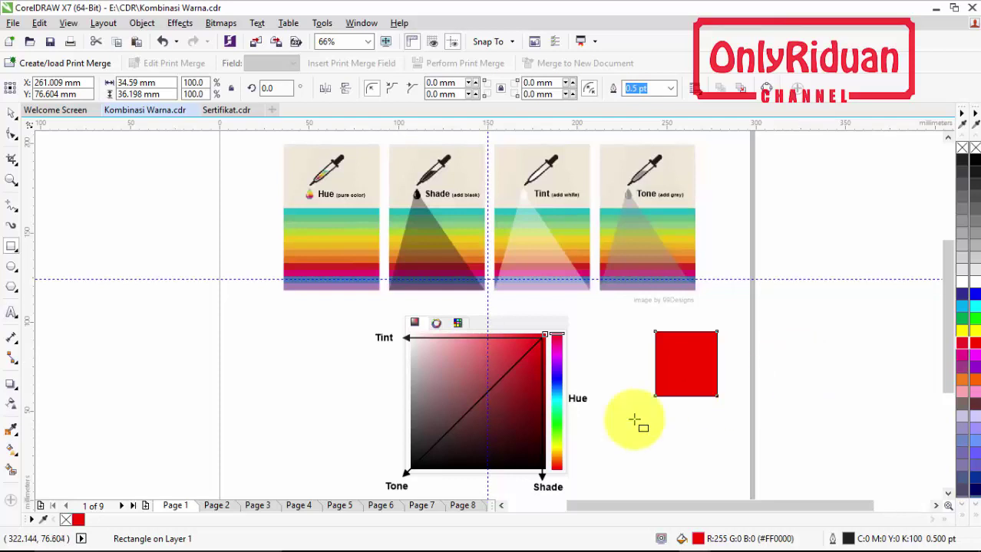
# View page 2, the Color Wheel, then move on to page 3, Warna Primier
pyautogui.click(220, 506)
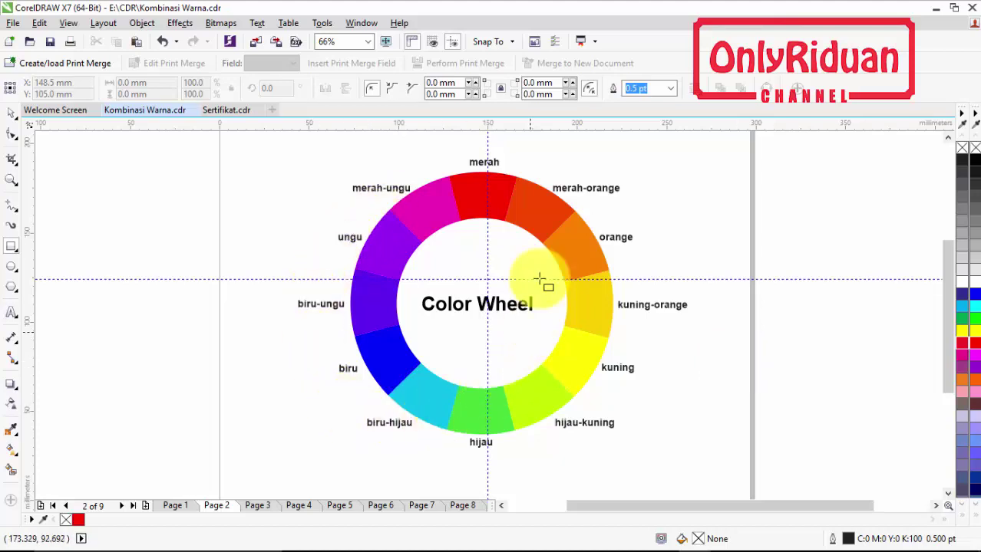
pyautogui.click(257, 506)
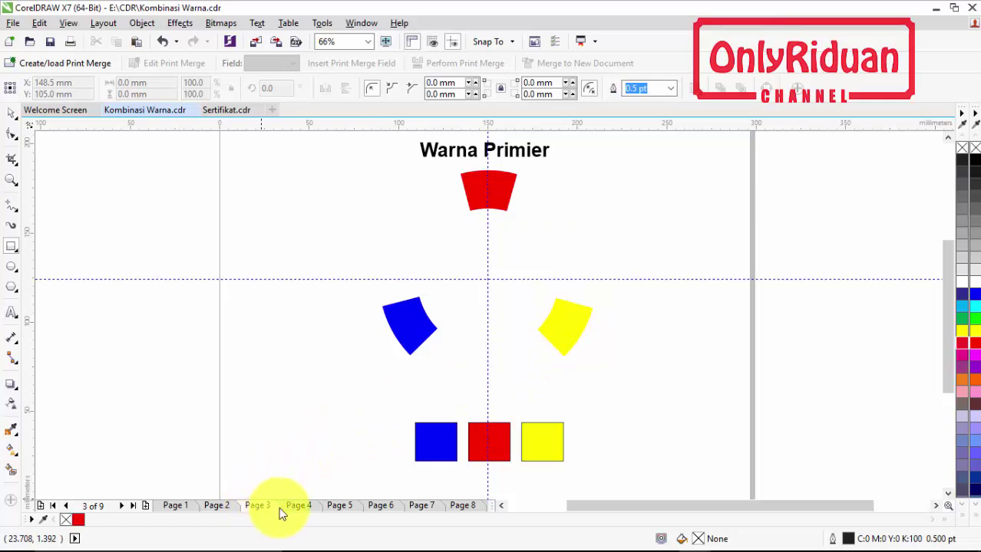
pyautogui.click(300, 506)
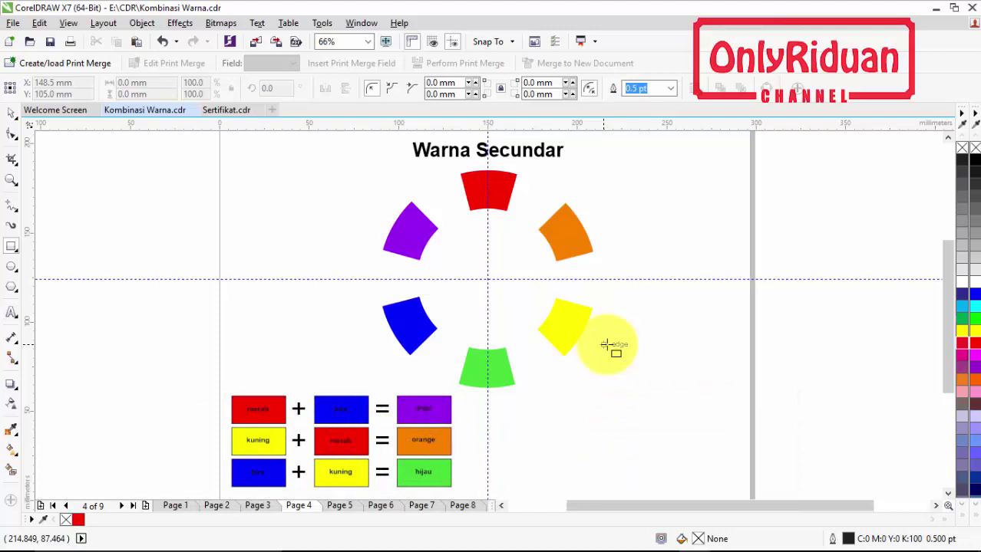
pyautogui.press('space')
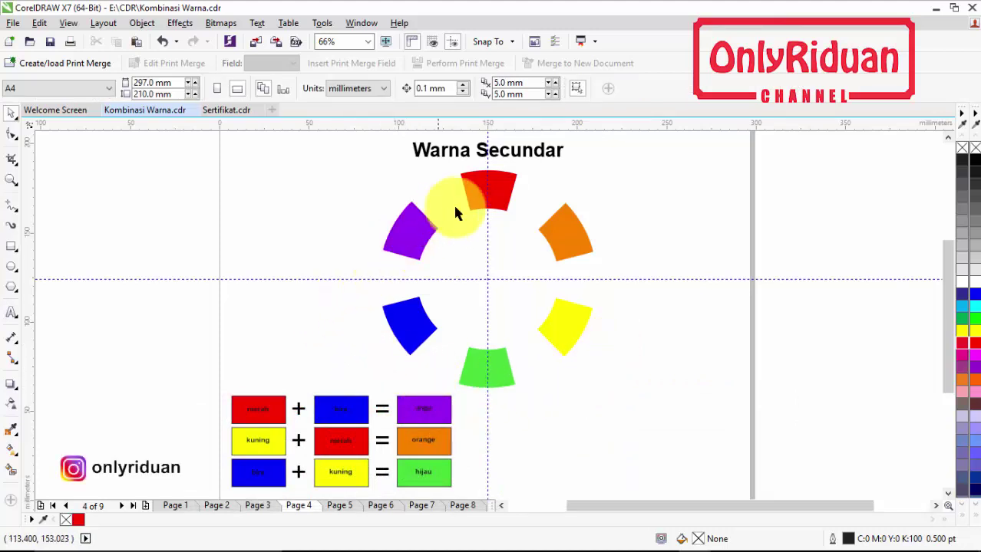
pyautogui.moveTo(475, 196)
pyautogui.mouseDown()
pyautogui.moveTo(418, 237)
pyautogui.moveTo(433, 240)
pyautogui.mouseUp()
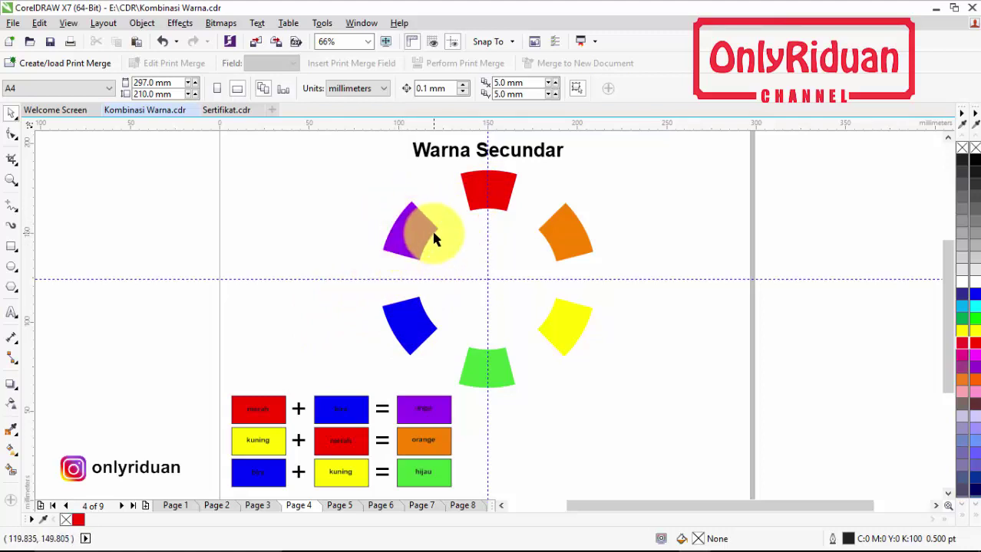
pyautogui.moveTo(433, 240); pyautogui.dragTo(432, 235)
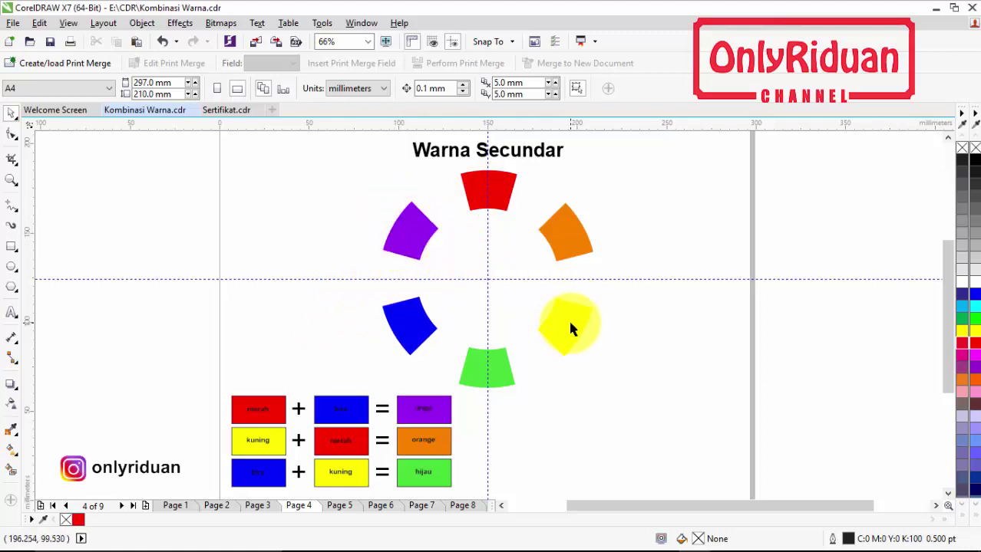
pyautogui.moveTo(570, 328)
pyautogui.mouseDown()
pyautogui.moveTo(500, 195)
pyautogui.moveTo(571, 255)
pyautogui.moveTo(418, 331)
pyautogui.mouseUp()
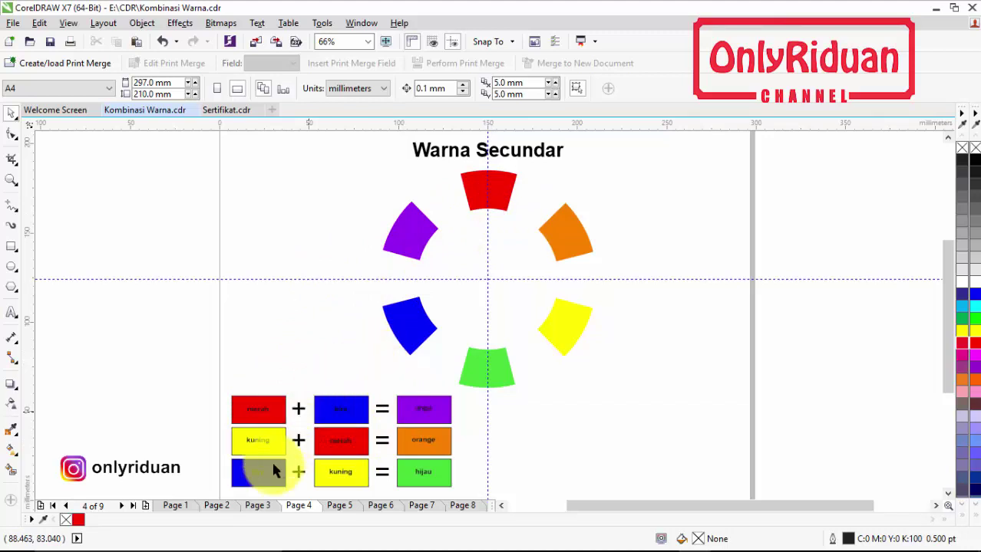
pyautogui.click(258, 506)
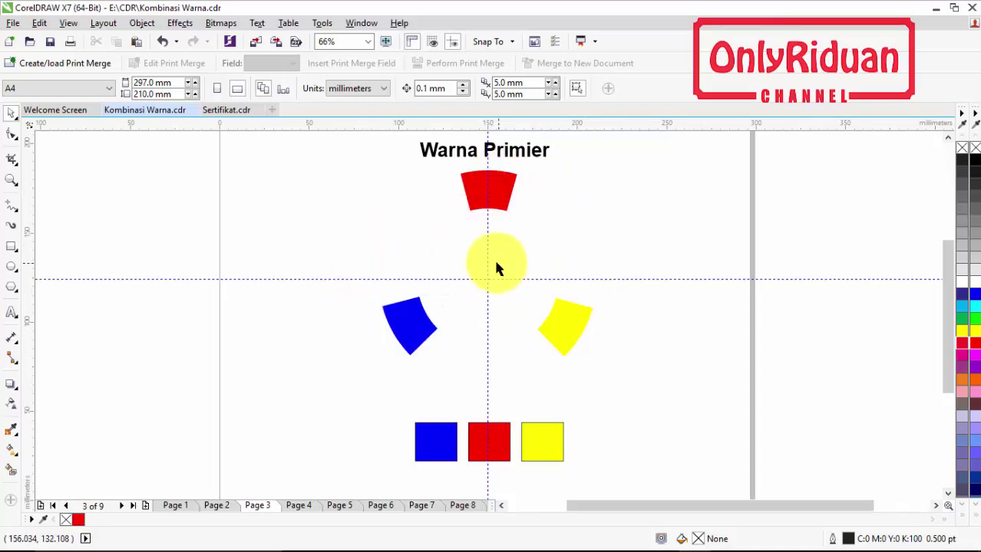
pyautogui.click(299, 506)
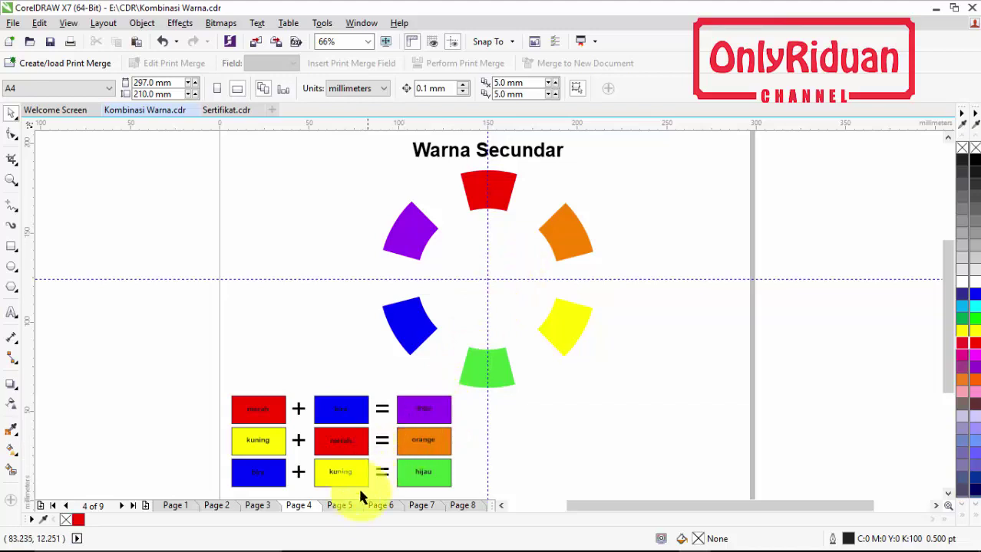
# Go to page 5, Warna Tertier, with its twelve-colour wheel and mixing equations
pyautogui.click(341, 506)
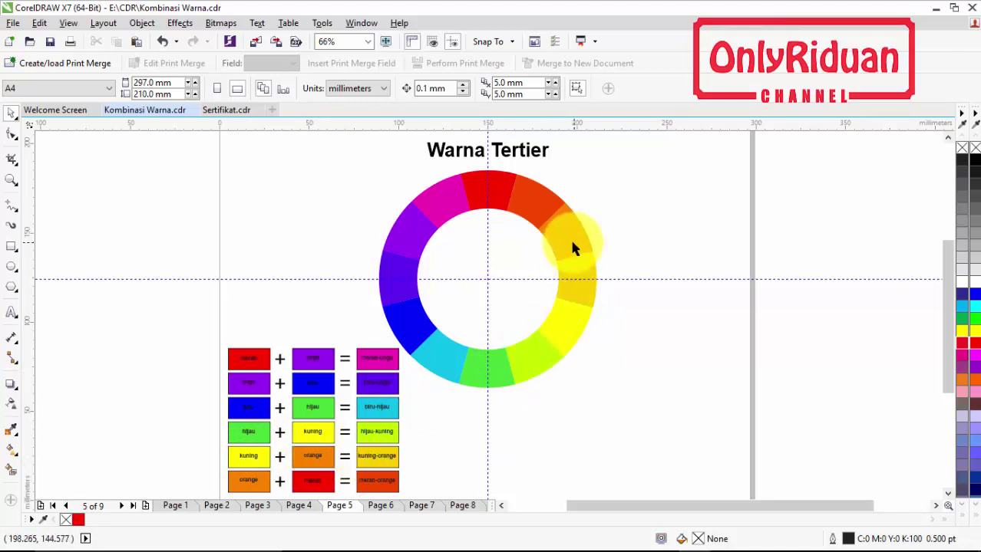
# Show page 6, Warna Complentary, with its blue–orange line across the wheel
pyautogui.click(583, 282)
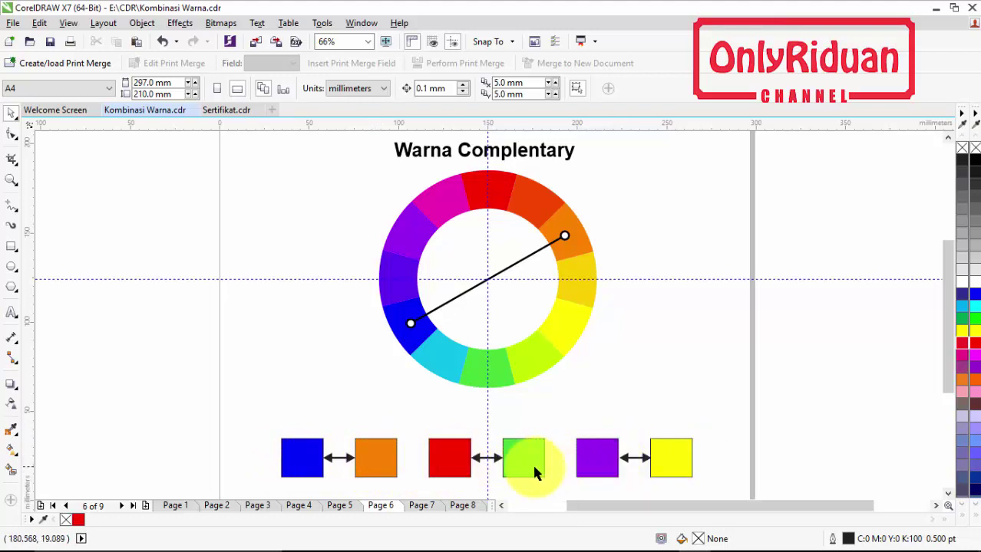
# Go to page 7, Warna Analogous, with red-orange, orange and yellow marked
pyautogui.click(421, 506)
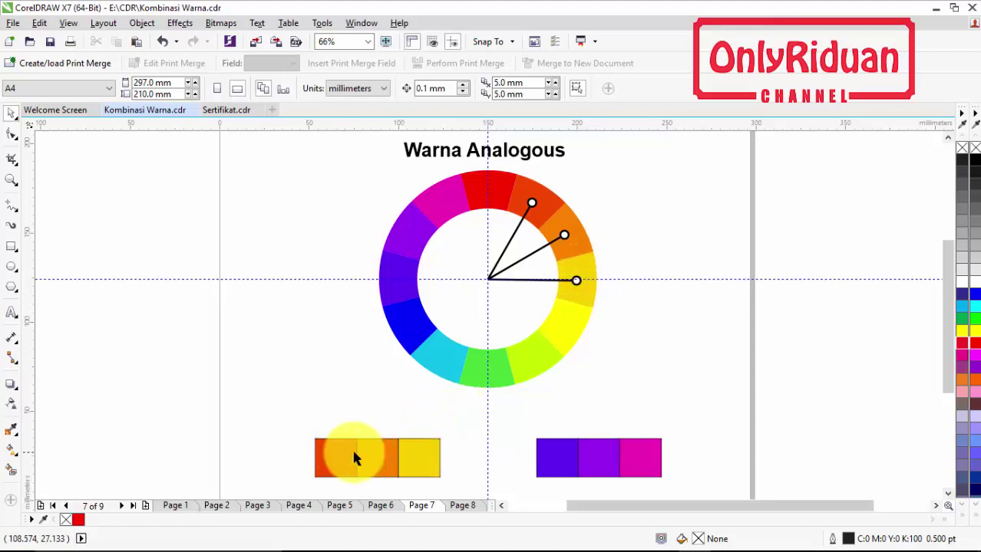
# Rotate the analogous pointer lines round the wheel toward the purple-blue, then blue-green colours
pyautogui.click(530, 257)
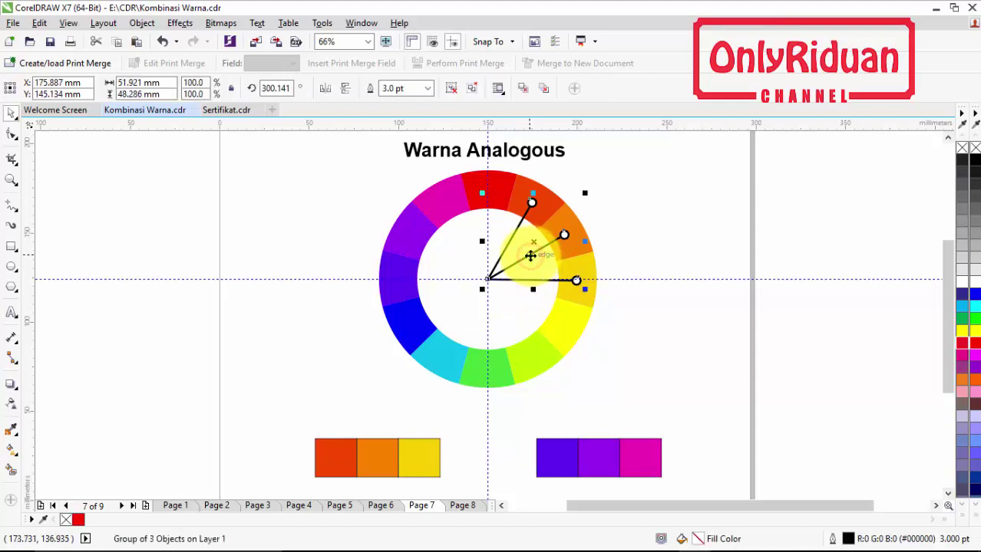
pyautogui.click(530, 258)
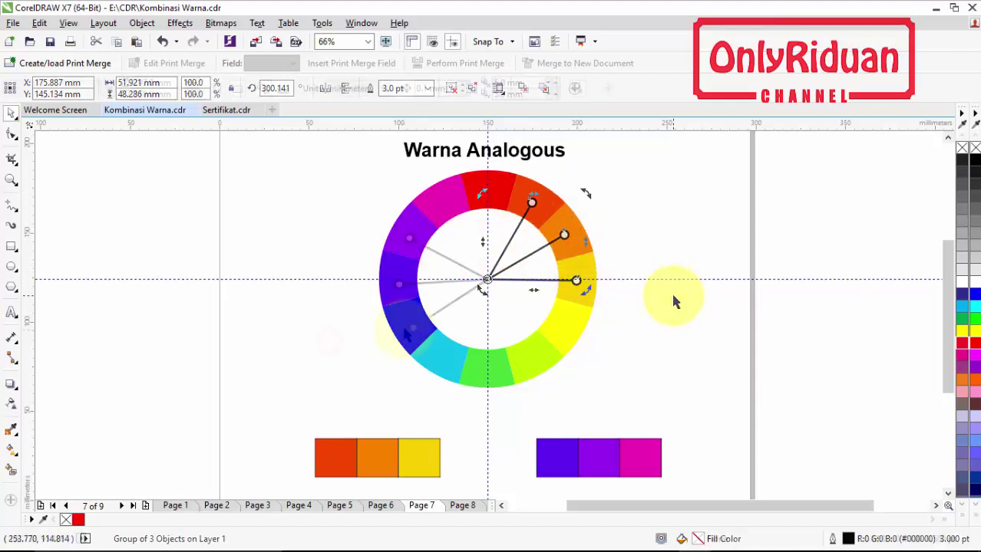
pyautogui.moveTo(586, 290); pyautogui.dragTo(407, 349)
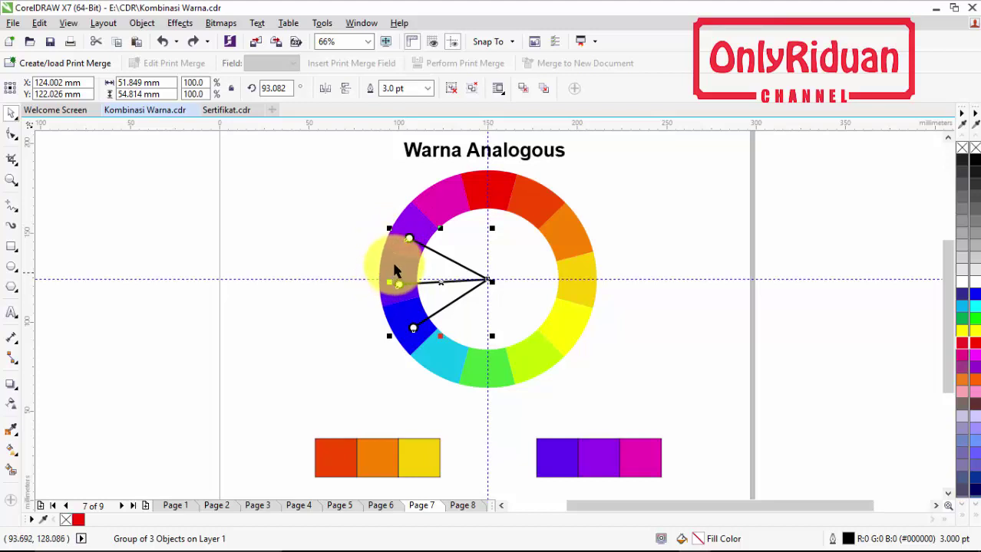
pyautogui.moveTo(440, 281); pyautogui.dragTo(441, 281)
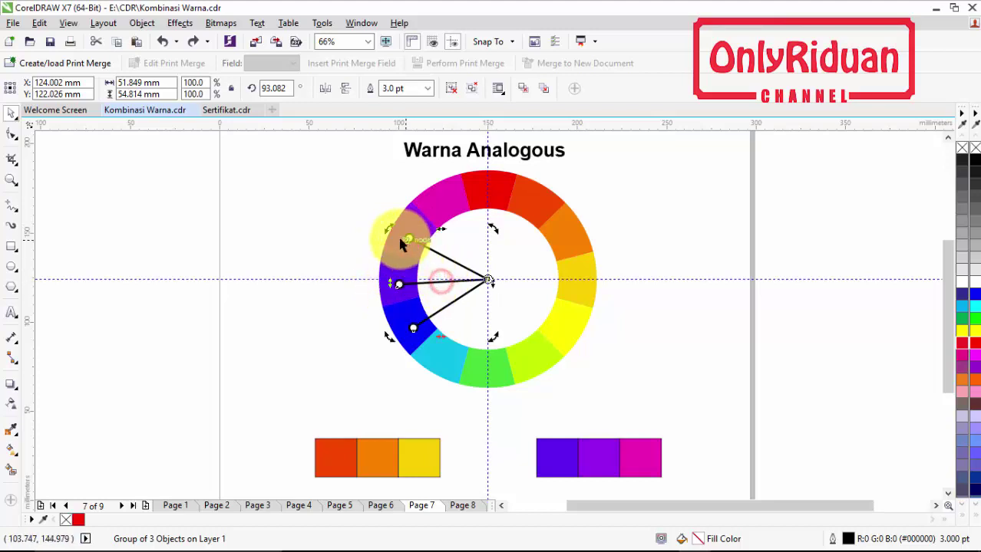
pyautogui.moveTo(390, 231)
pyautogui.mouseDown()
pyautogui.moveTo(412, 321)
pyautogui.moveTo(403, 327)
pyautogui.mouseUp()
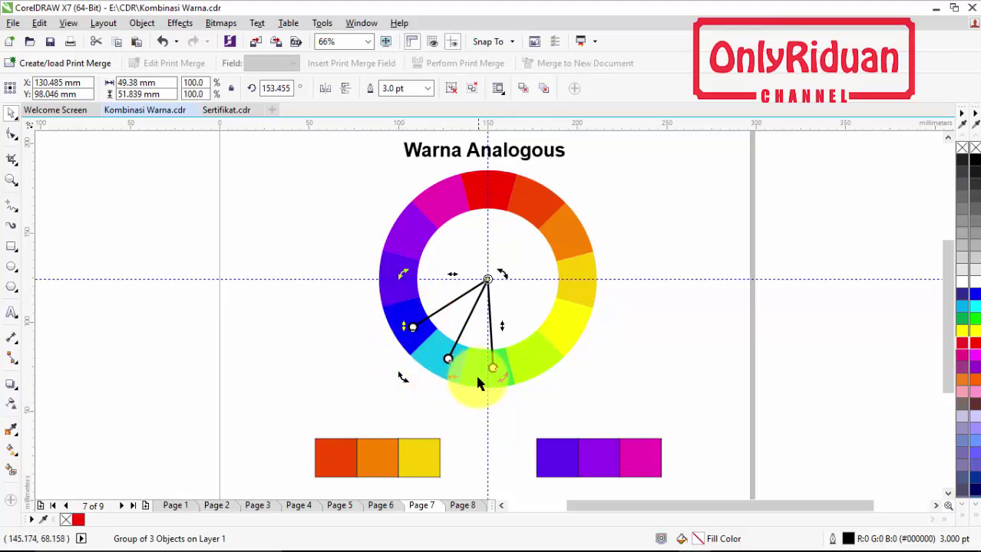
pyautogui.moveTo(401, 273)
pyautogui.mouseDown()
pyautogui.moveTo(461, 360)
pyautogui.moveTo(478, 367)
pyautogui.mouseUp()
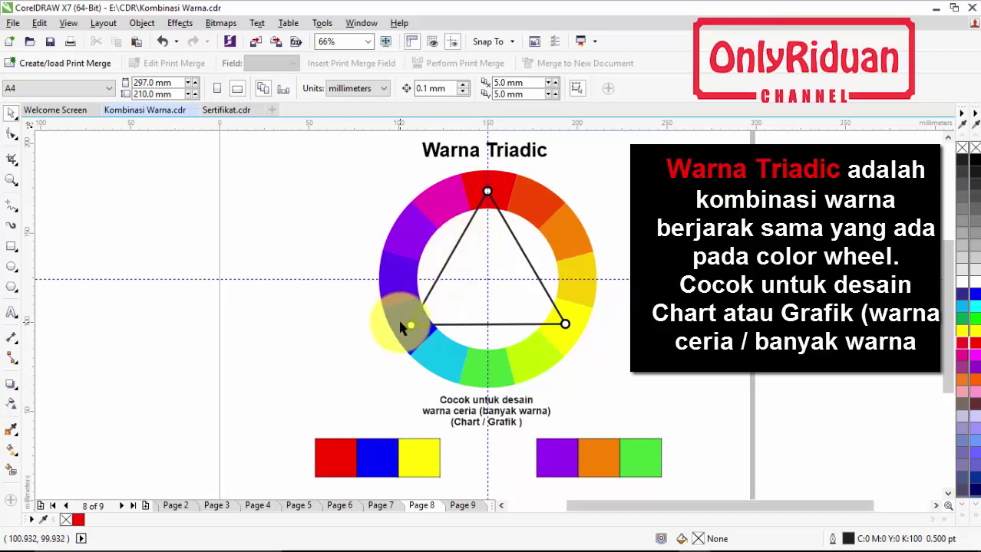
# Rotate the Warna Triadic triangle to new colour trios, then show page 9, Warna Netral
pyautogui.click(528, 267)
pyautogui.click(495, 265)
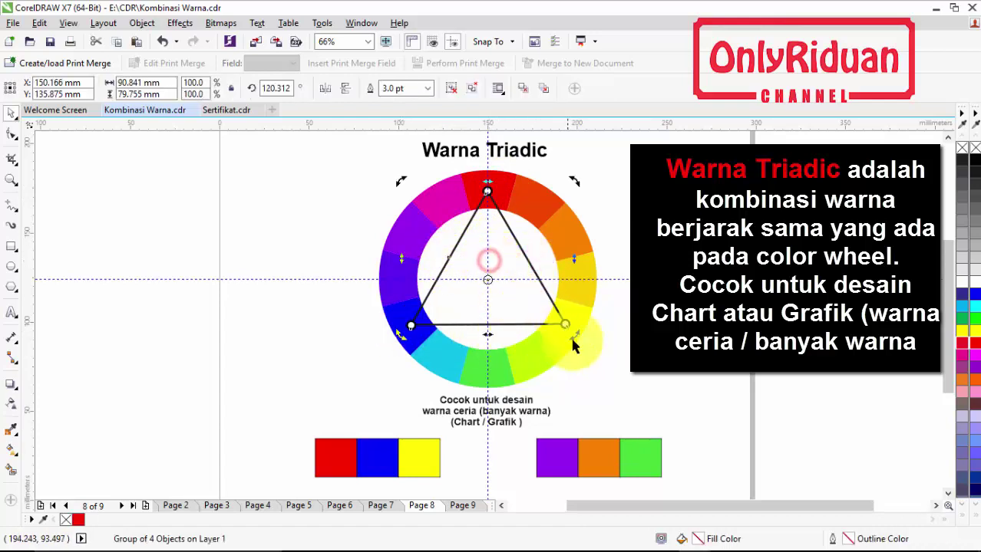
pyautogui.moveTo(571, 333); pyautogui.dragTo(598, 224)
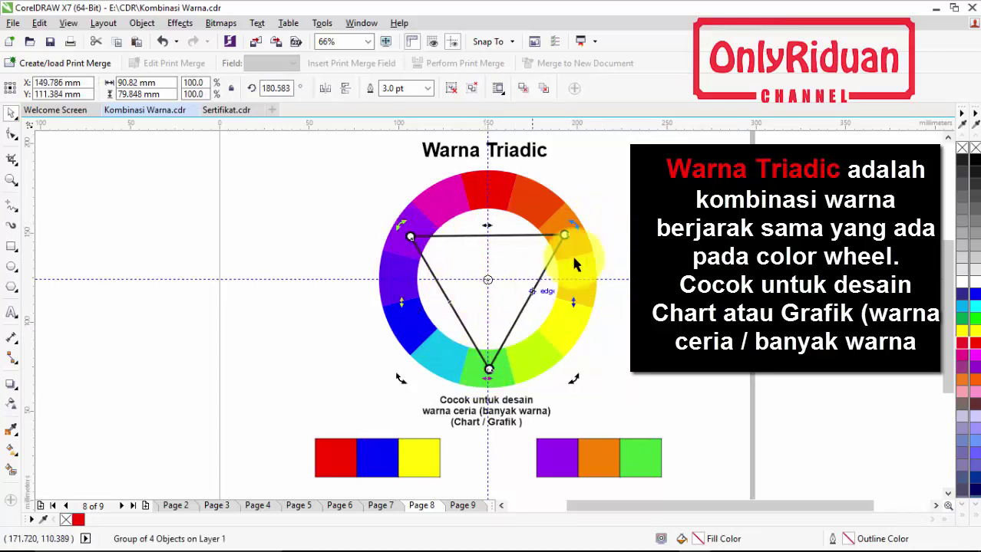
pyautogui.moveTo(574, 379)
pyautogui.mouseDown()
pyautogui.moveTo(613, 265)
pyautogui.moveTo(579, 317)
pyautogui.mouseUp()
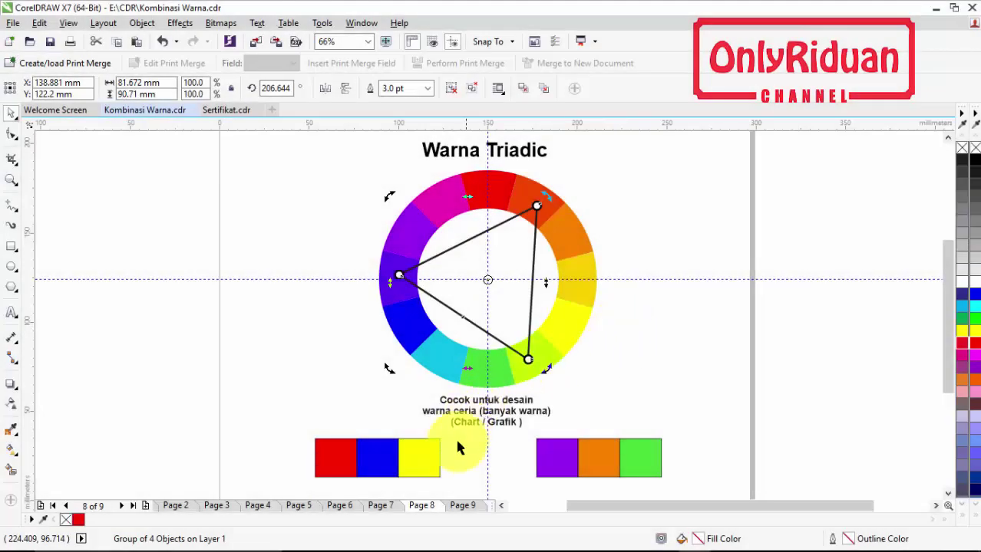
pyautogui.click(463, 506)
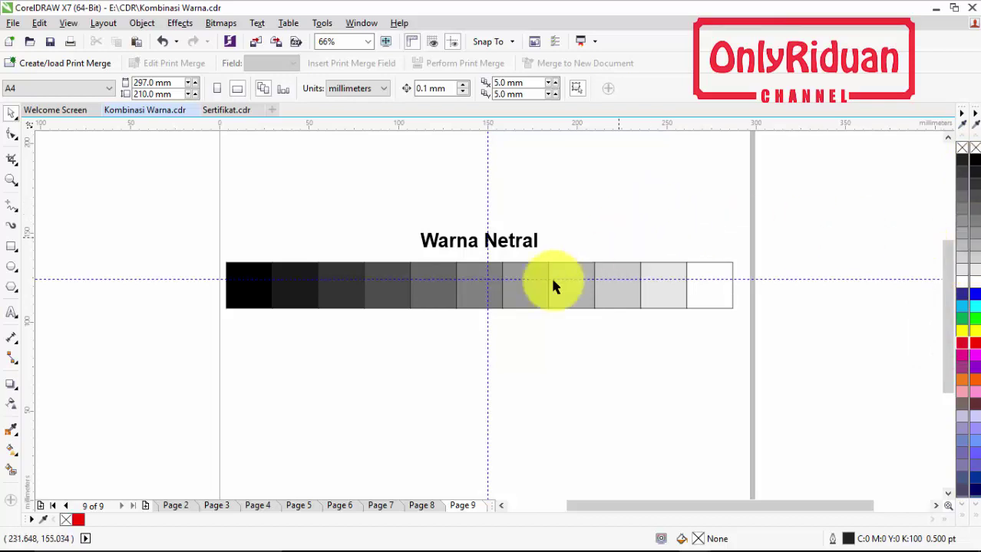
# Revisit pages 6 and 7, glance at Sertifikat.cdr, then return to Kombinasi Warna.cdr
pyautogui.click(327, 509)
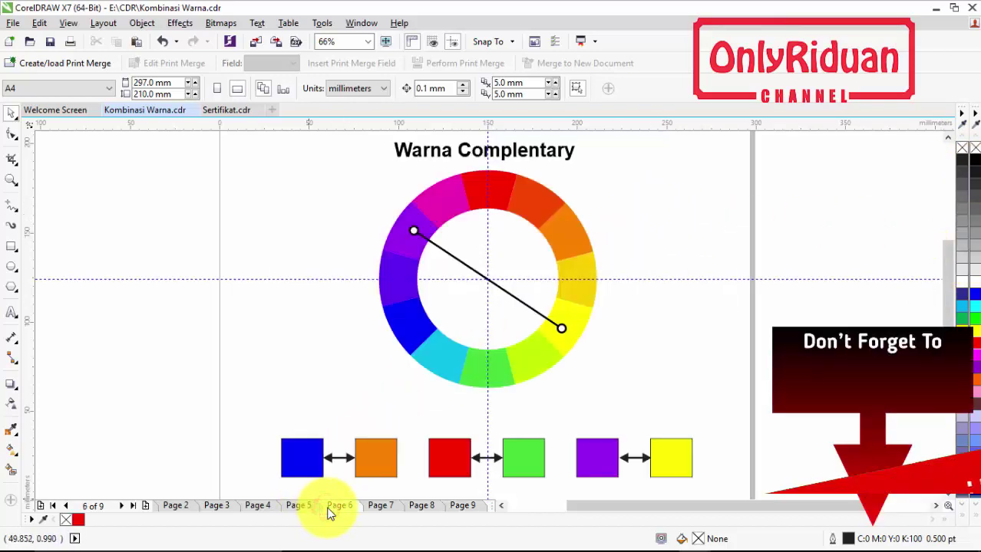
pyautogui.click(379, 508)
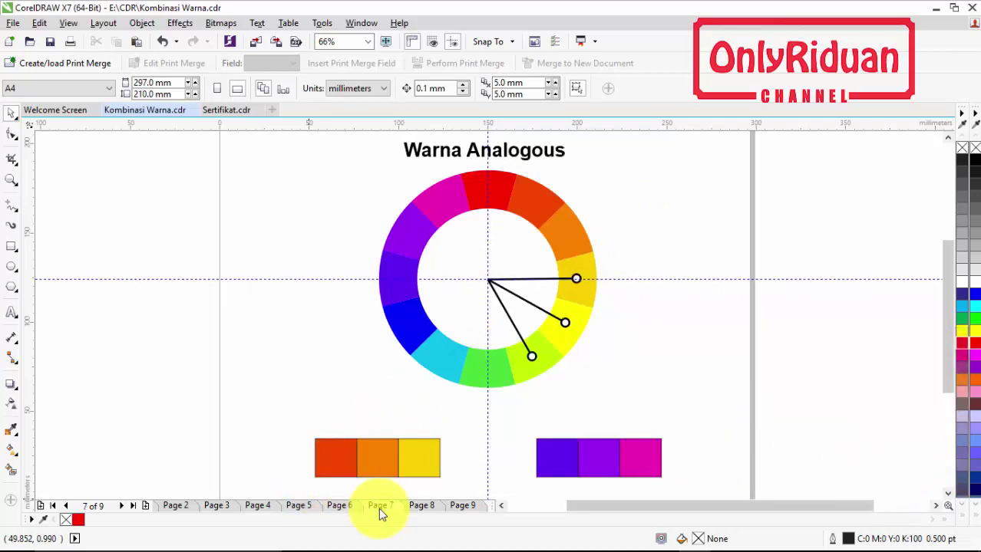
pyautogui.click(227, 109)
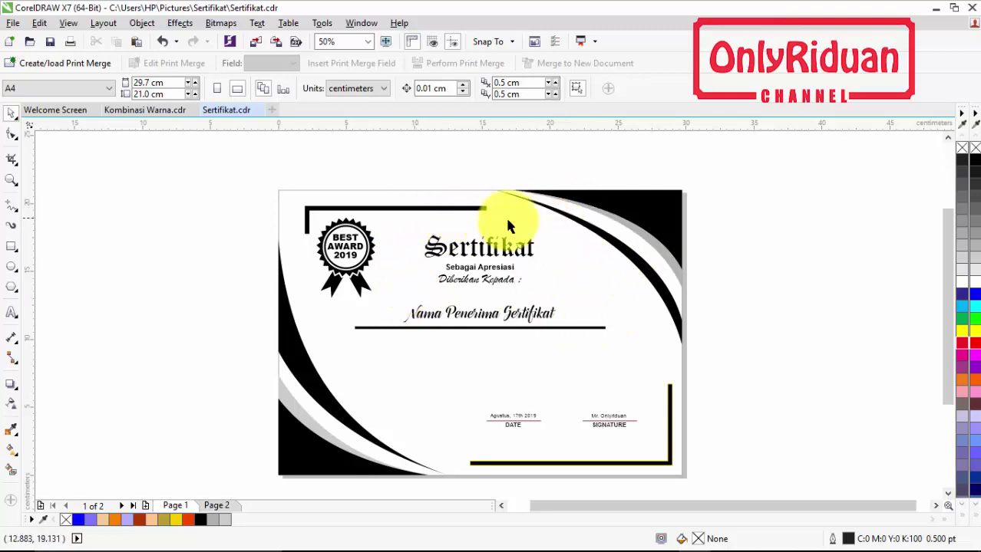
pyautogui.click(148, 109)
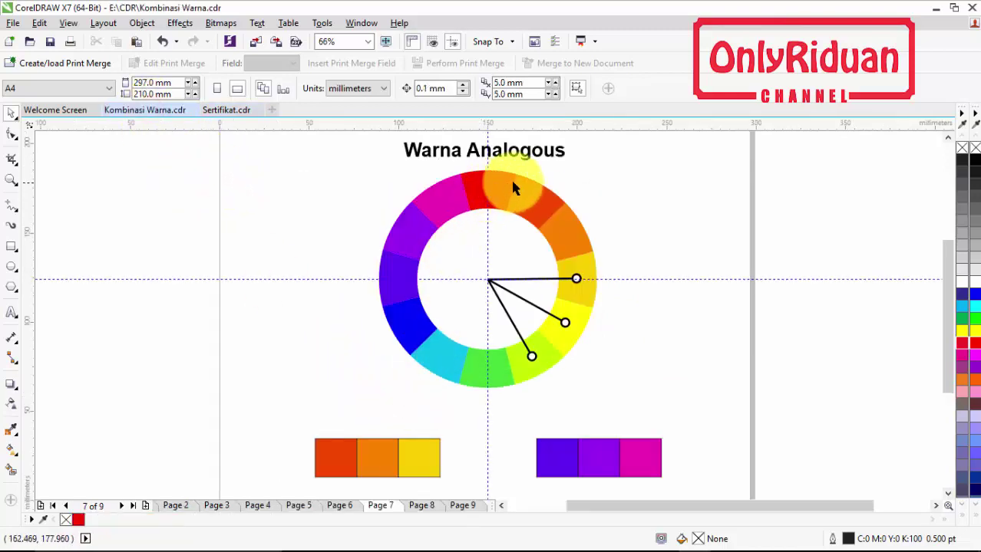
# Rotate the analogous pointer lines back onto the red-orange, orange and yellow-orange wedges
pyautogui.click(518, 296)
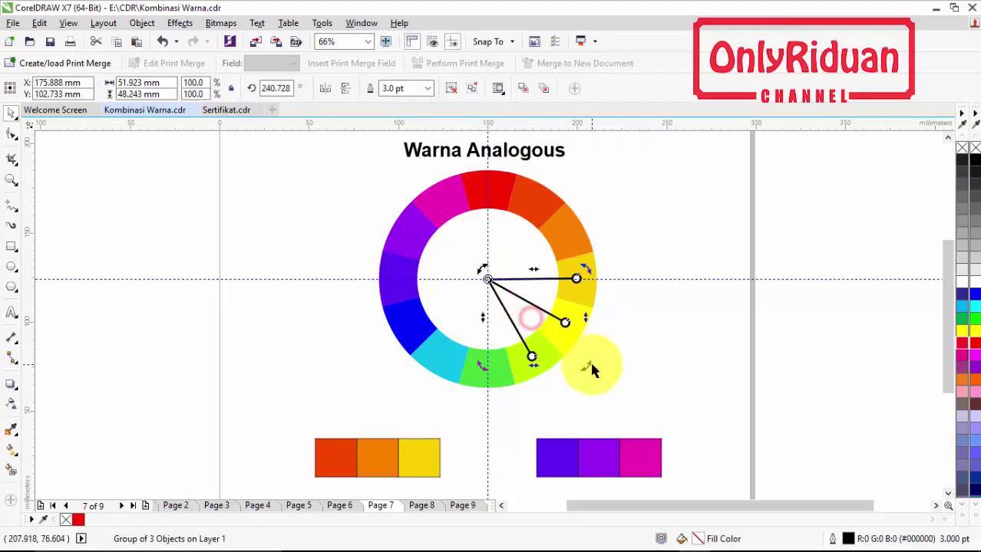
pyautogui.moveTo(587, 357); pyautogui.dragTo(599, 230)
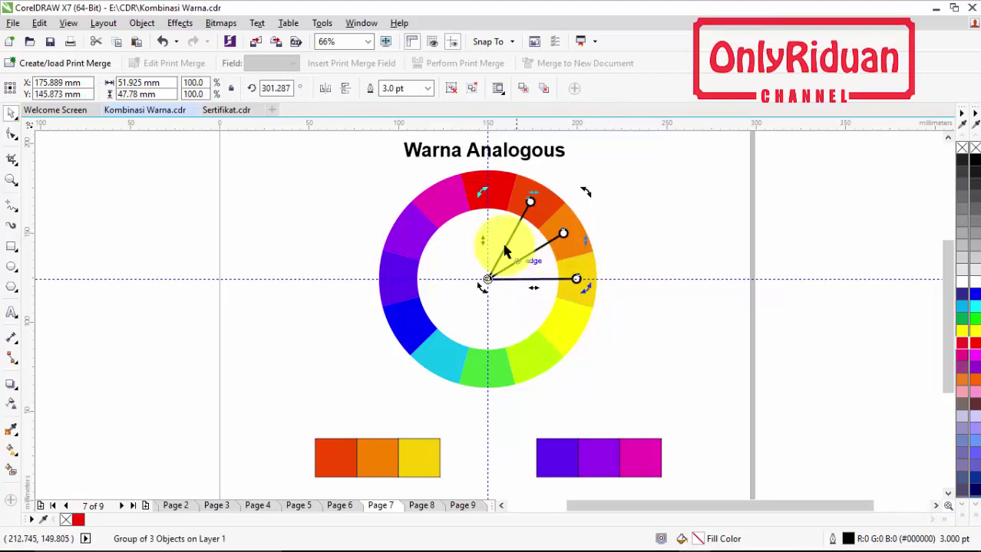
pyautogui.click(664, 232)
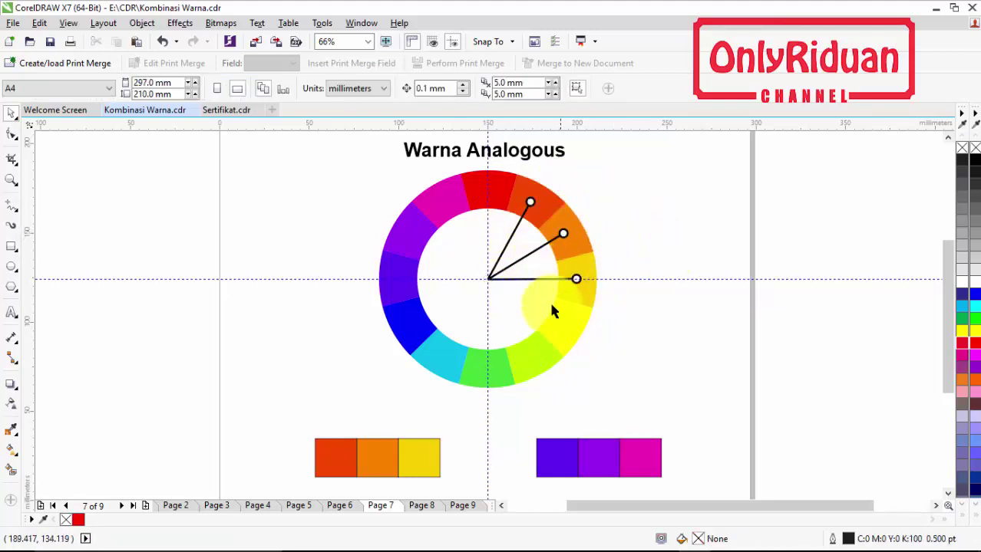
# Check the swatch colours: red-orange #F54800, orange #FA8300 and yellow #F8CE00
pyautogui.click(347, 455)
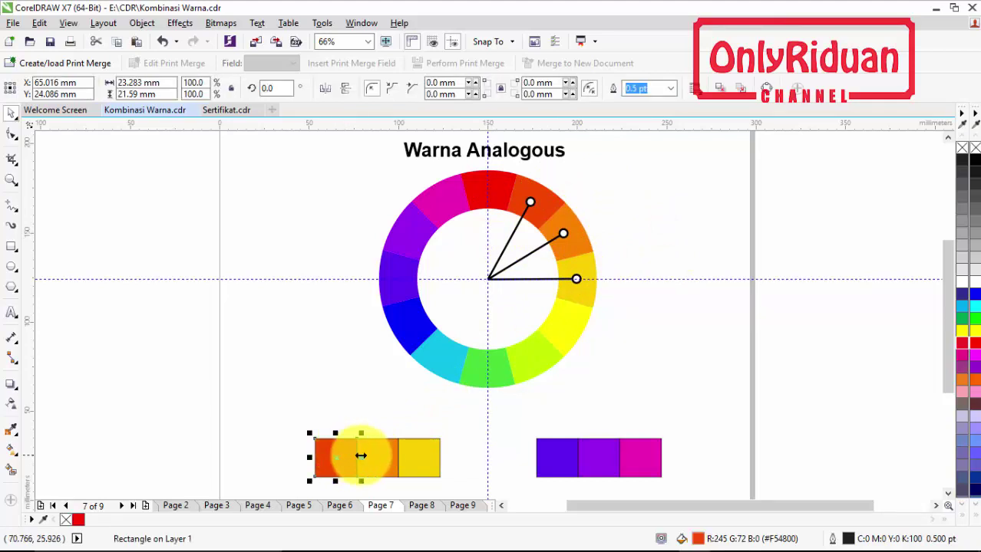
pyautogui.click(377, 457)
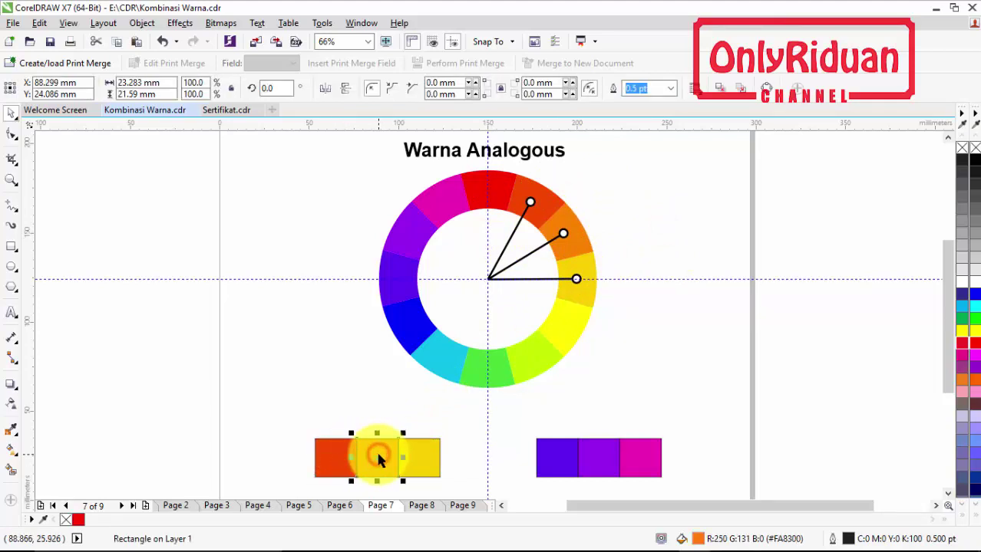
pyautogui.click(424, 458)
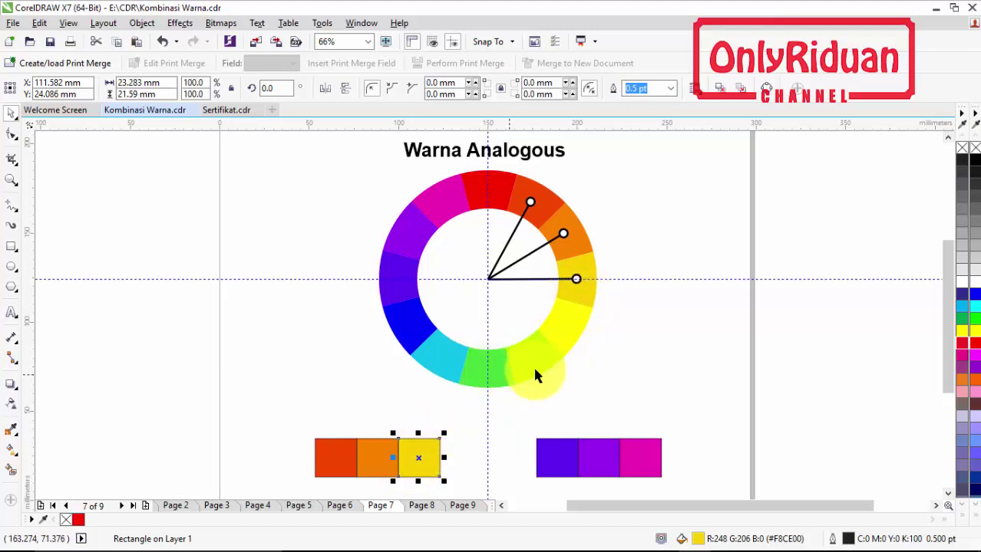
# Draw a small square right of the wheel and duplicate it into a row of three
pyautogui.click(13, 247)
pyautogui.moveTo(619, 352); pyautogui.dragTo(657, 385)
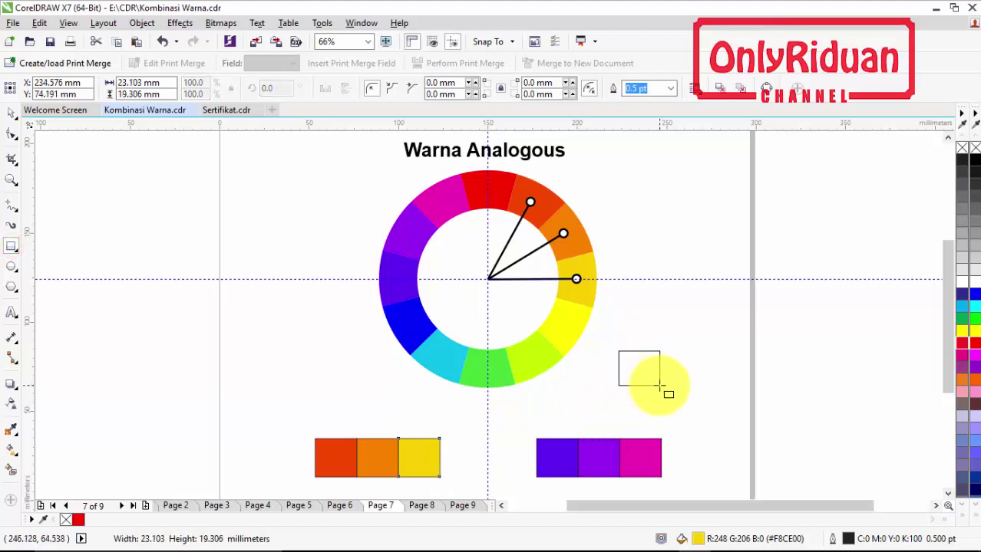
pyautogui.click(12, 113)
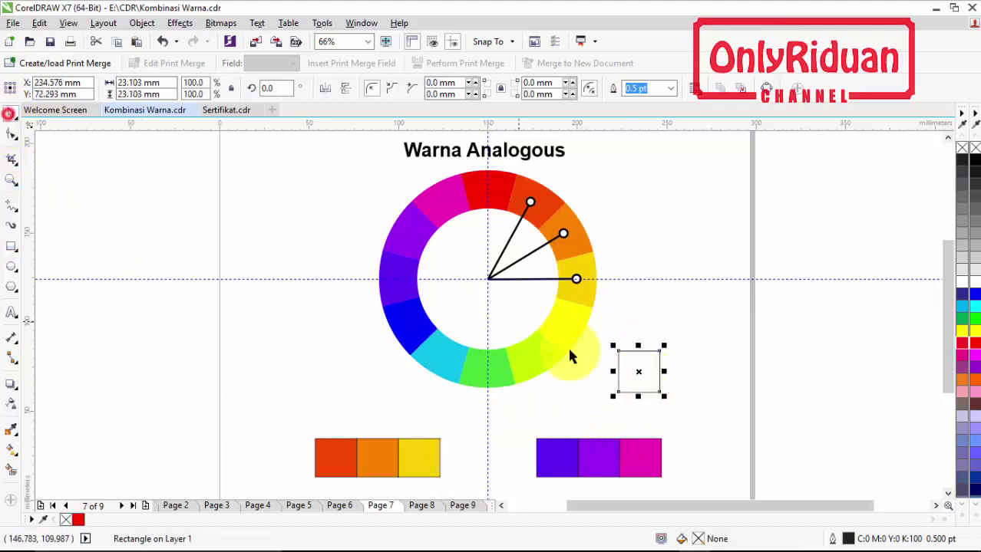
pyautogui.moveTo(619, 351); pyautogui.dragTo(700, 346)
pyautogui.rightClick(660, 350)
pyautogui.rightClick(701, 346)
pyautogui.click(778, 347)
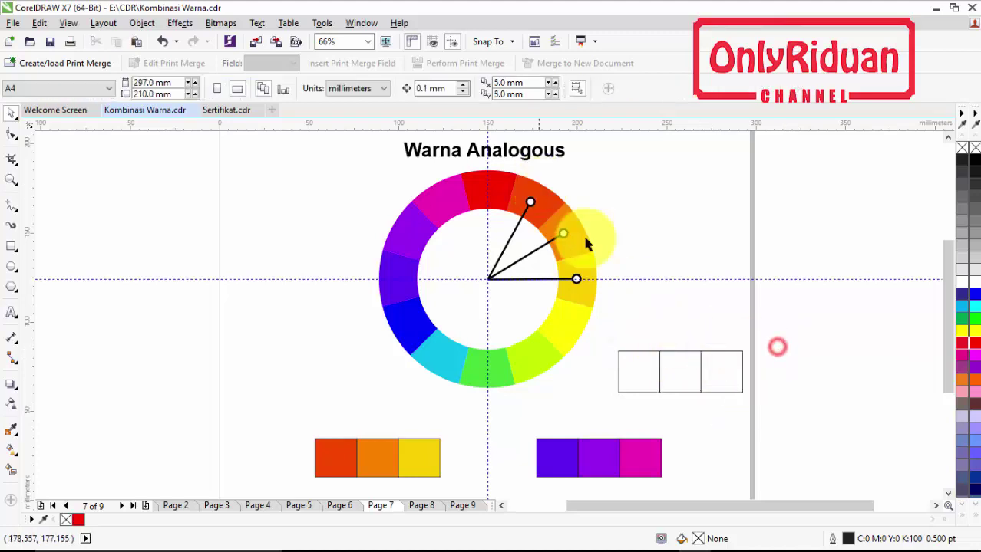
# Fill the first two boxes with red-orange and orange sampled from the wheel
pyautogui.click(13, 427)
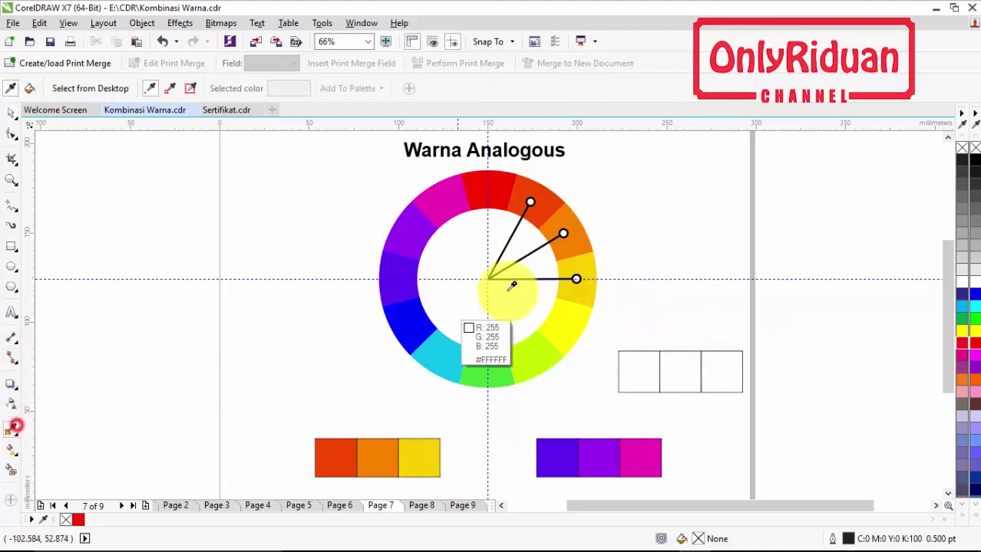
pyautogui.click(538, 196)
pyautogui.click(633, 366)
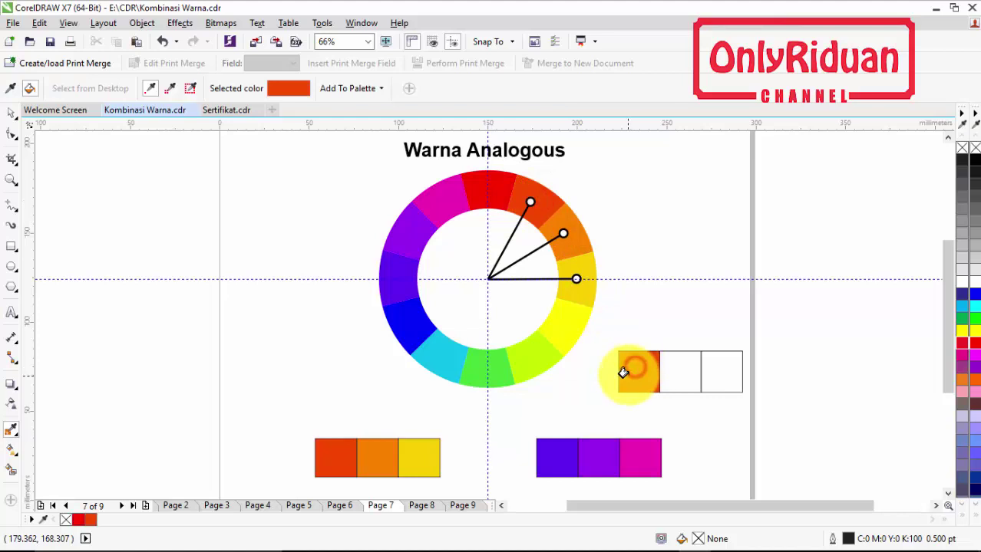
pyautogui.press('space')
# Fill the third box with yellow sampled from the wheel, then clear the selection
pyautogui.press('space')
pyautogui.click(574, 229)
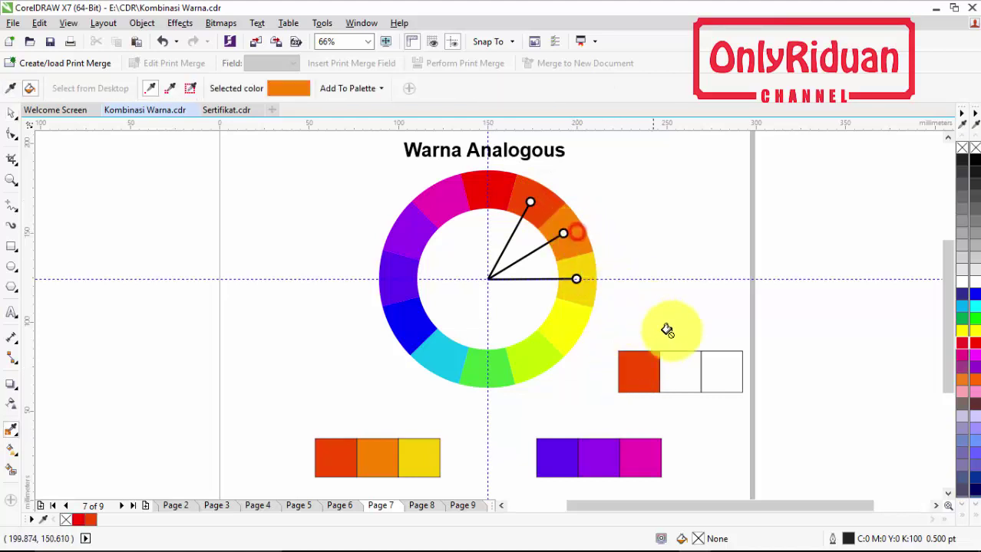
pyautogui.click(676, 362)
pyautogui.press('space')
pyautogui.click(591, 263)
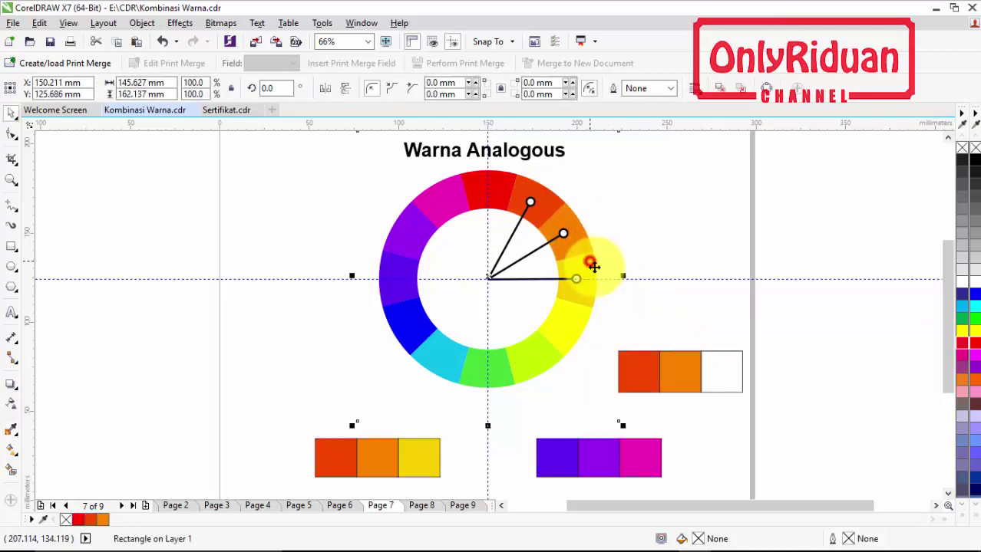
pyautogui.press('space')
pyautogui.press('space')
pyautogui.press('space')
pyautogui.click(583, 267)
pyautogui.click(717, 368)
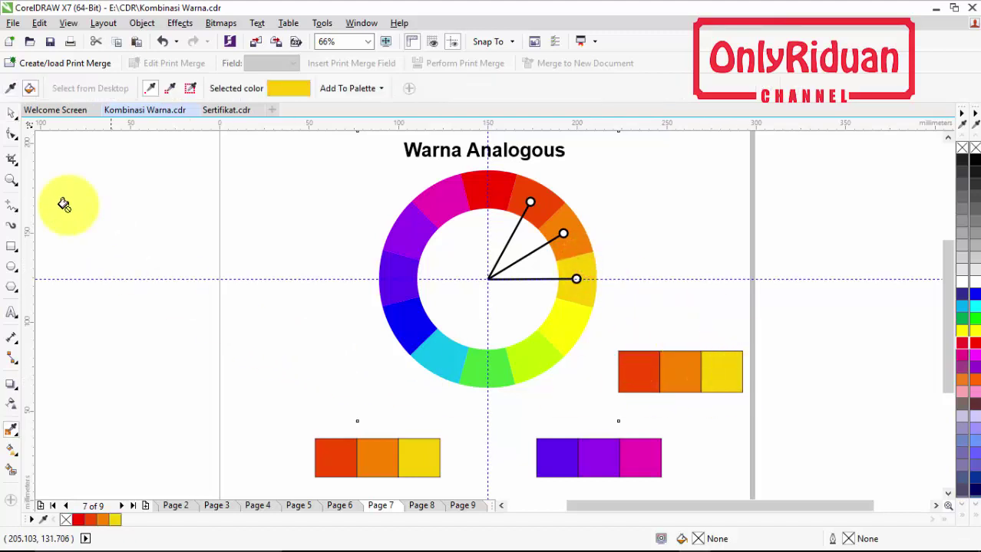
pyautogui.click(10, 112)
pyautogui.click(61, 205)
# Paste the red-orange, orange and yellow swatches into Sertifikat.cdr, to the right of the certificate
pyautogui.moveTo(784, 411); pyautogui.dragTo(592, 330)
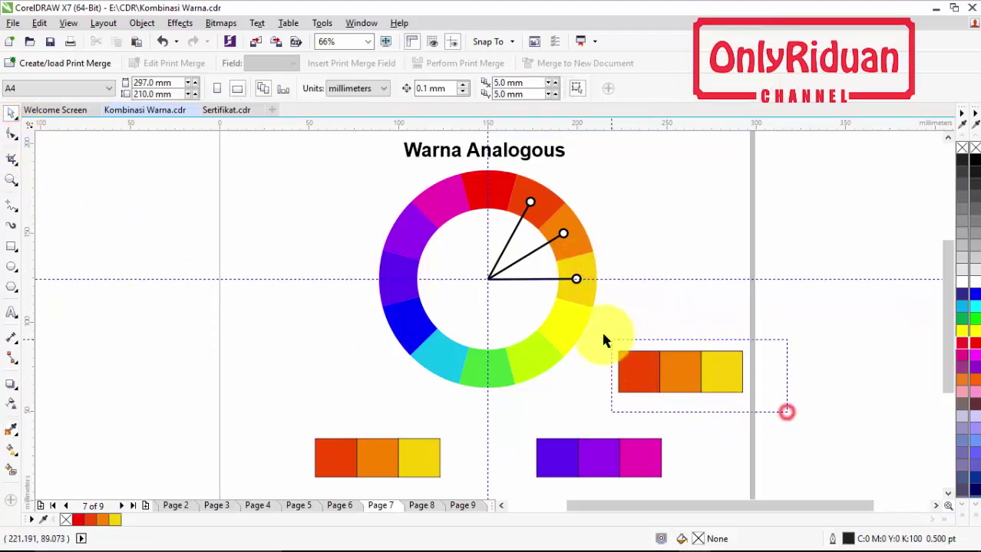
pyautogui.click(477, 341)
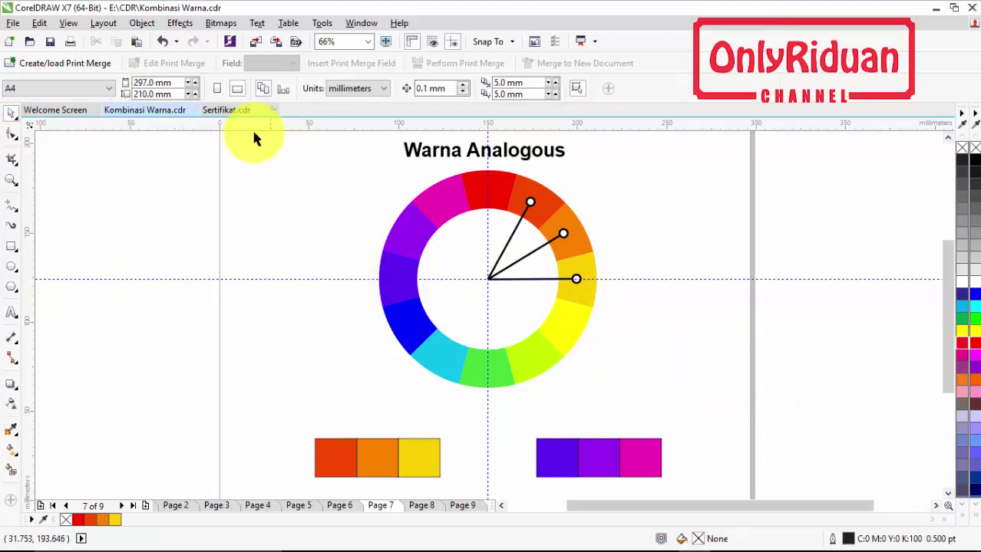
pyautogui.click(232, 110)
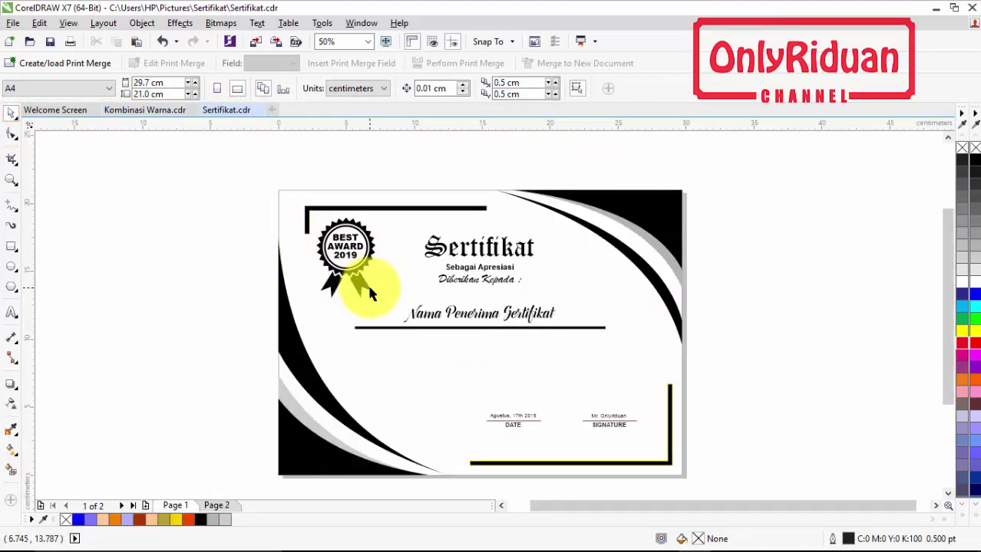
pyautogui.hotkey('ctrl', 'v')
pyautogui.moveTo(628, 377); pyautogui.dragTo(760, 289)
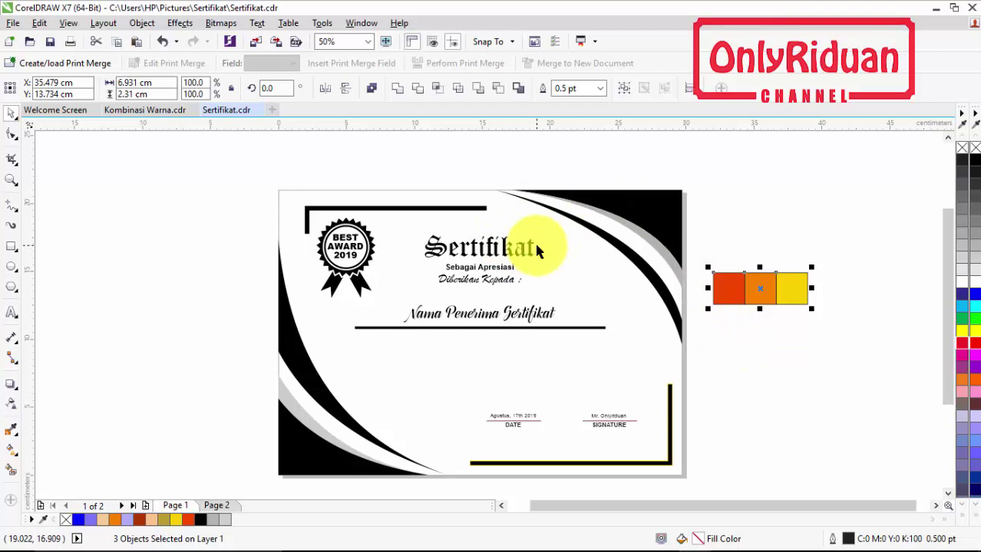
# Fill the top-right and bottom-left black corner curves with the orange swatch colour
pyautogui.click(697, 364)
pyautogui.click(16, 431)
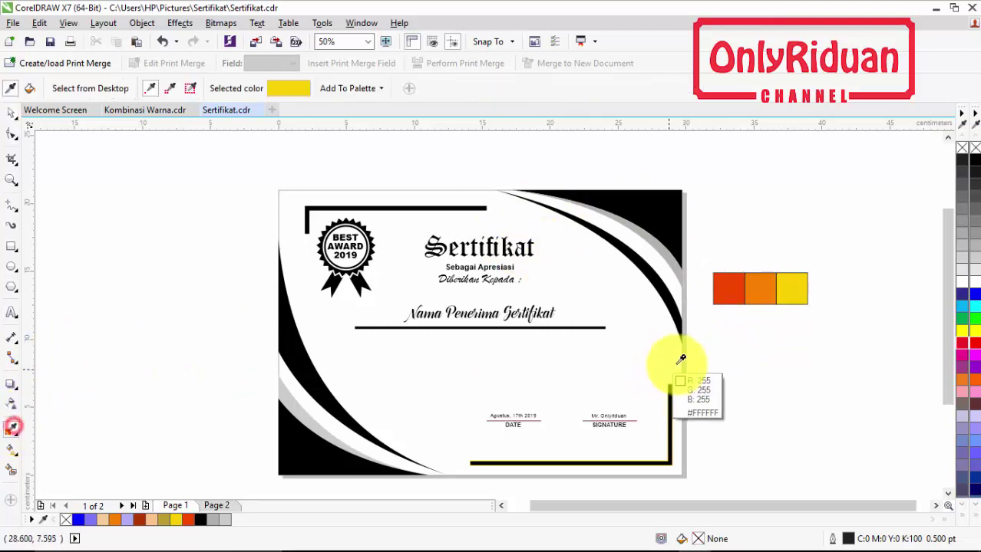
pyautogui.click(751, 287)
pyautogui.click(653, 202)
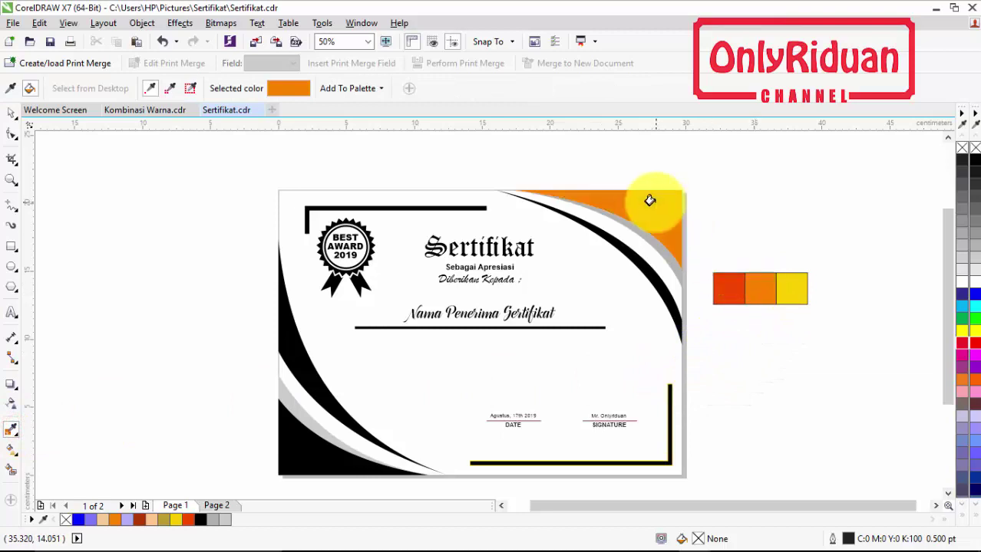
pyautogui.click(291, 445)
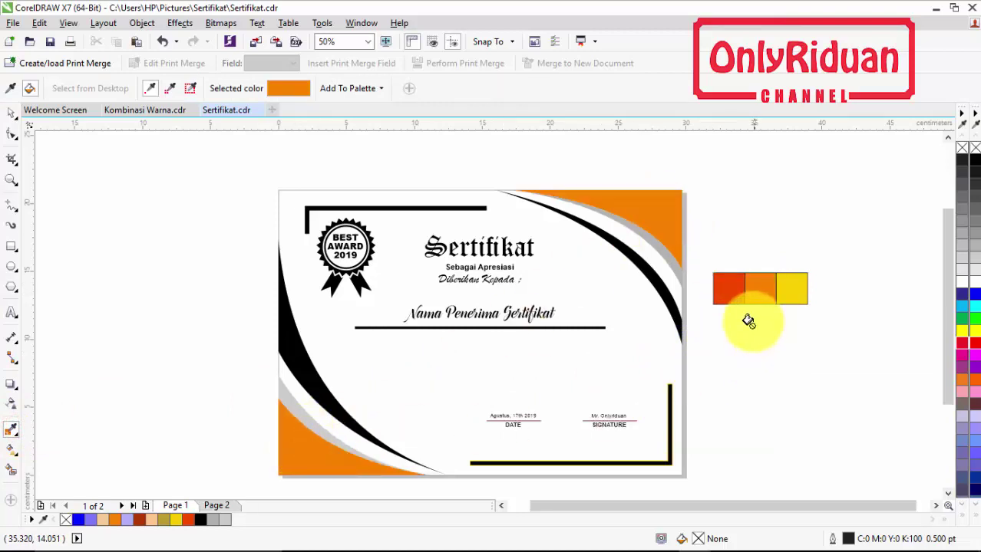
# Turn the thin top-right and bottom-left stripes red-orange from the swatch
pyautogui.press('space')
pyautogui.press('space')
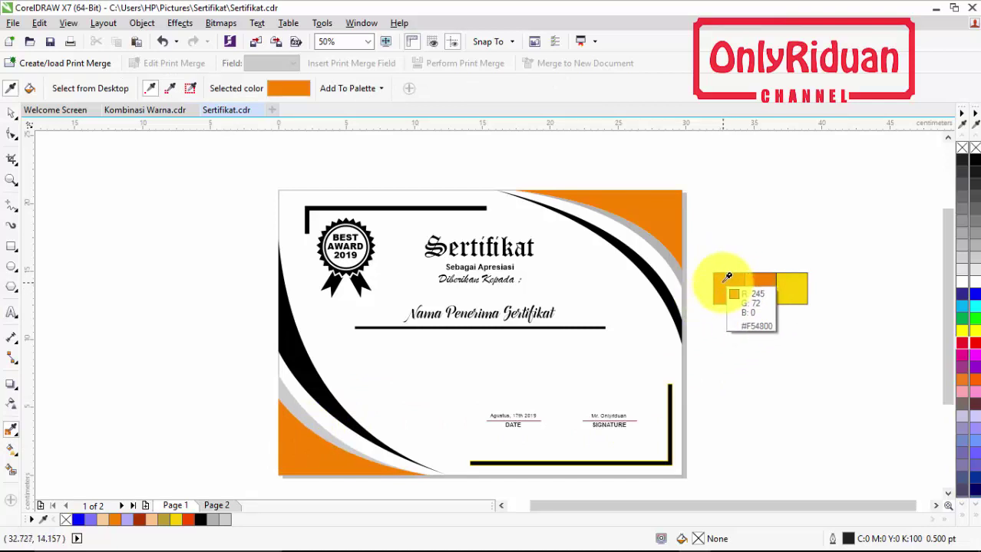
pyautogui.click(724, 278)
pyautogui.click(658, 248)
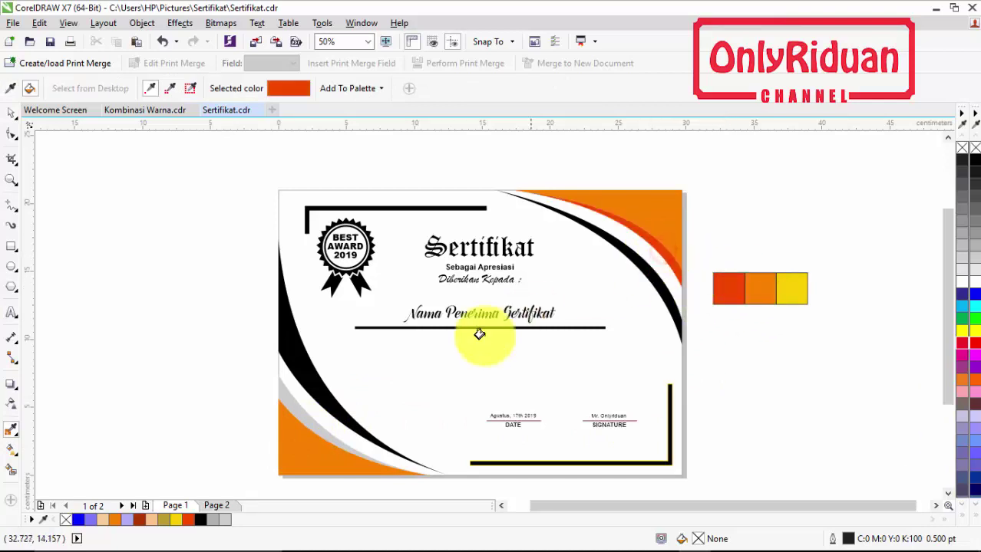
pyautogui.click(307, 423)
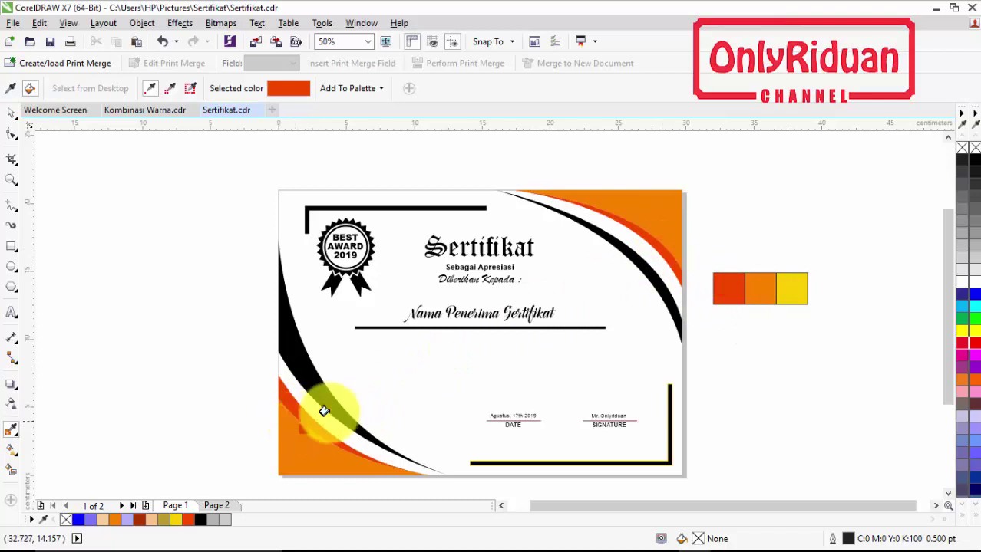
pyautogui.press('space')
# Turn the top-right and left curved stripes and the top-left corner frame yellow
pyautogui.press('i')
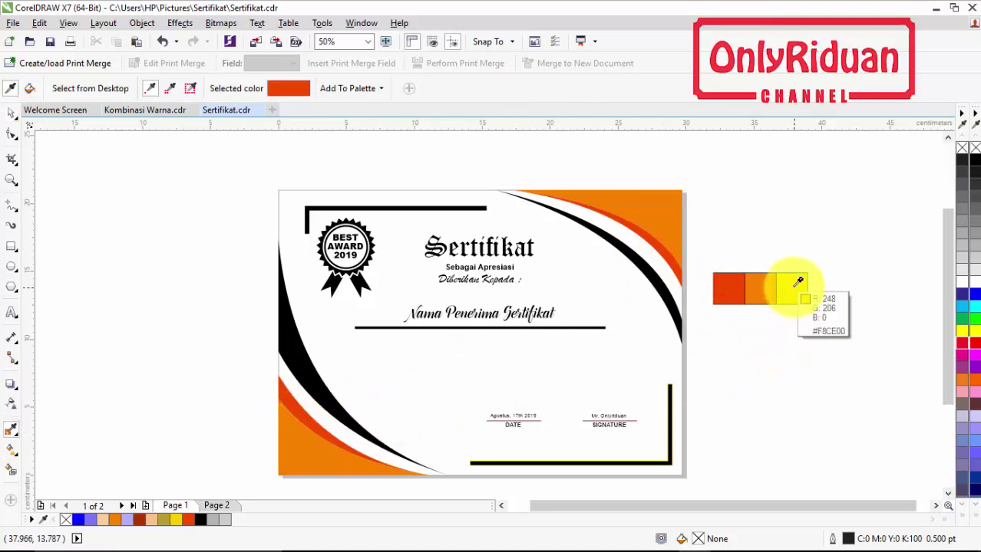
pyautogui.click(795, 295)
pyautogui.scroll(3, 639, 269)
pyautogui.scroll(1, 640, 268)
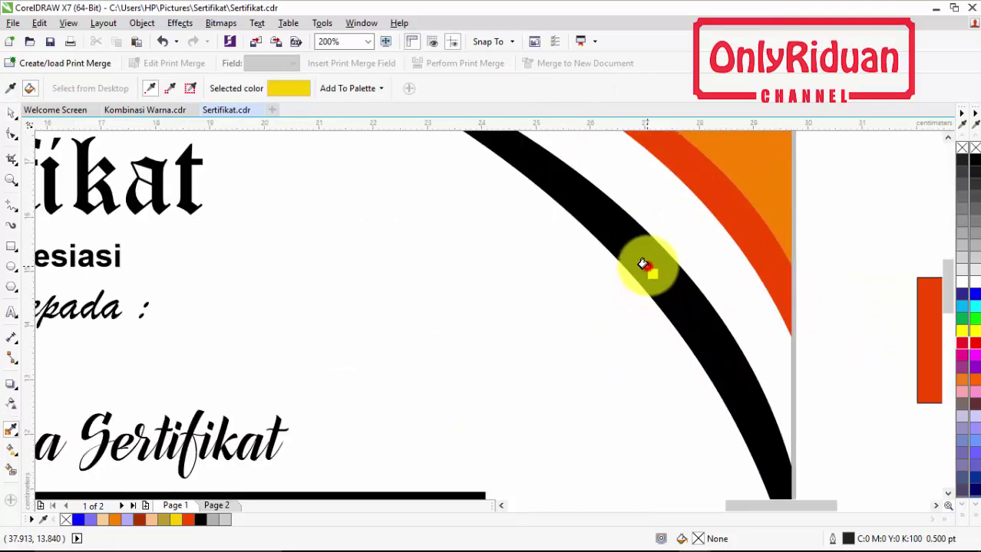
pyautogui.click(645, 268)
pyautogui.scroll(-4, 648, 269)
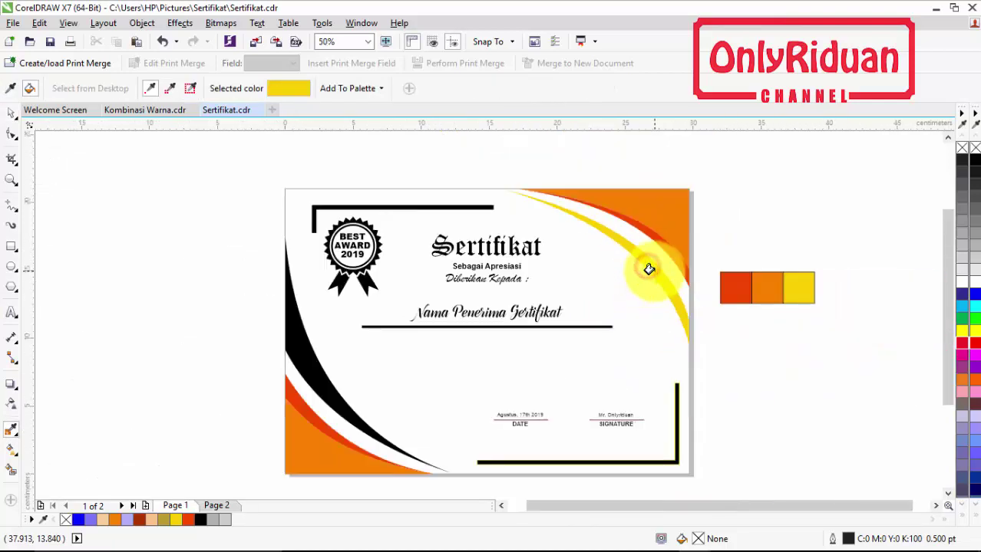
pyautogui.click(291, 344)
pyautogui.scroll(3, 323, 235)
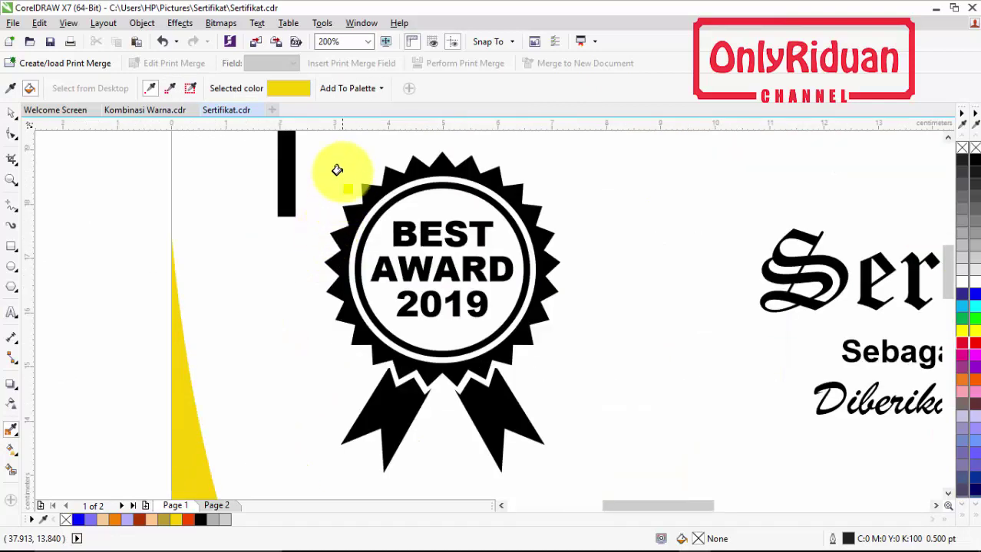
pyautogui.click(284, 170)
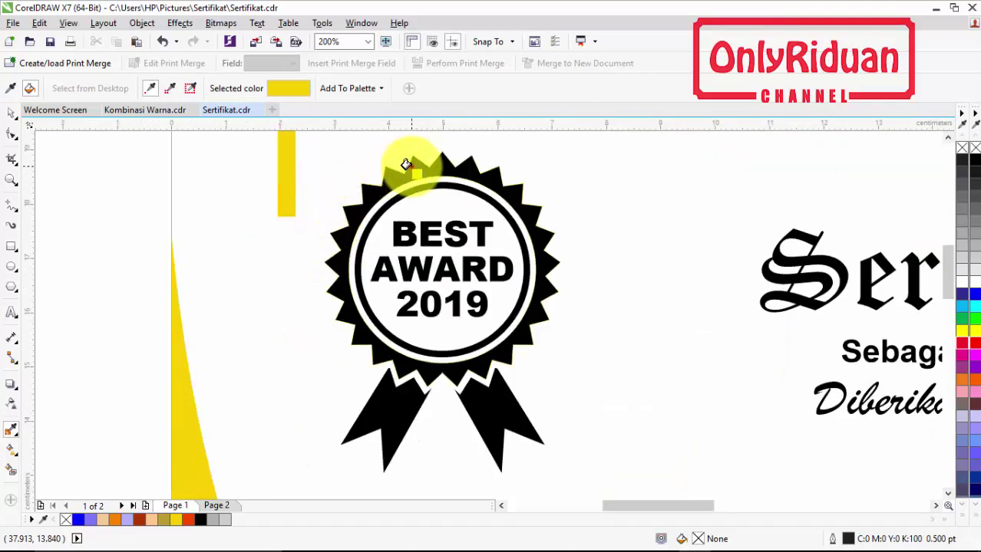
# Make the BEST AWARD 2019 badge yellow: starburst, text, ring and both ribbons
pyautogui.click(411, 165)
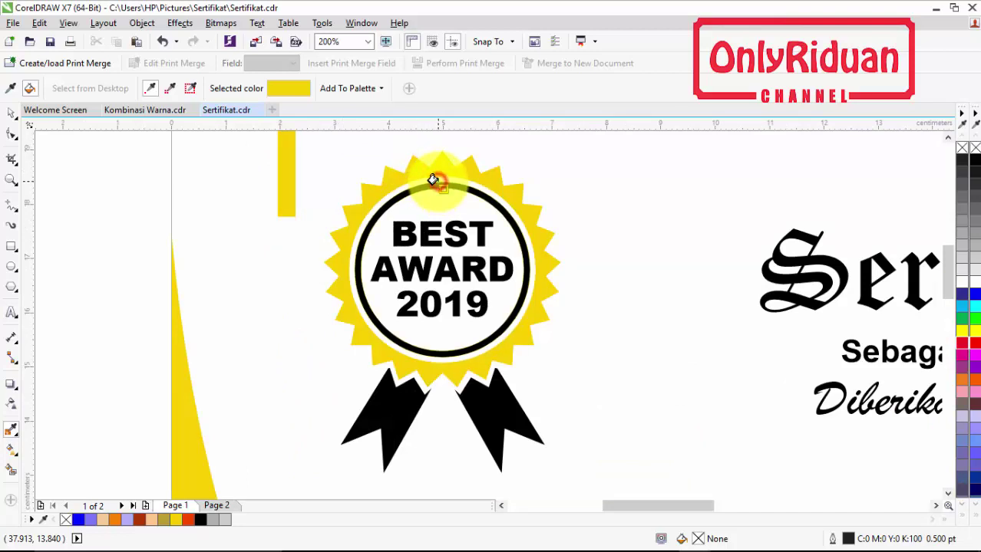
pyautogui.scroll(1, 444, 325)
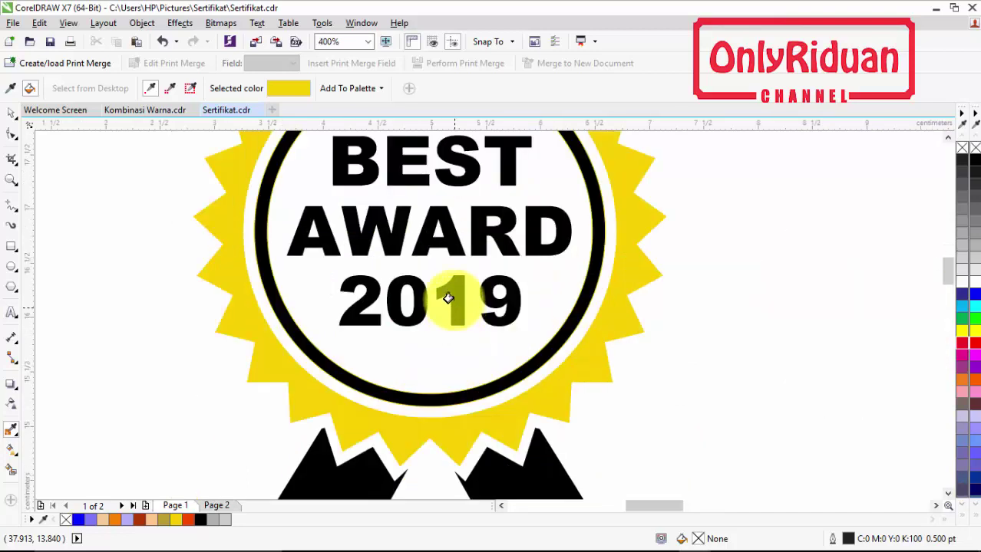
pyautogui.click(437, 219)
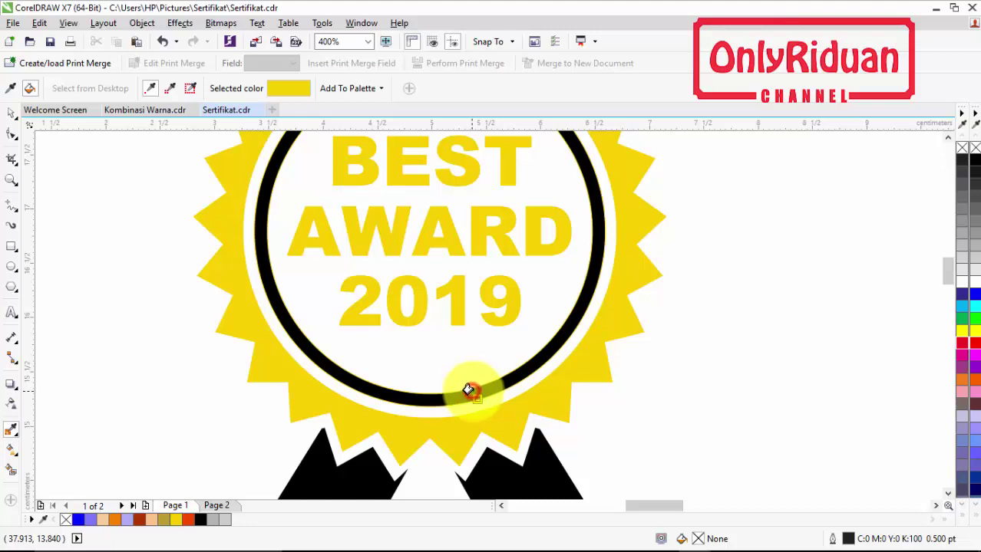
pyautogui.click(468, 390)
pyautogui.click(498, 467)
pyautogui.click(330, 468)
# Turn the bottom-right corner frame yellow
pyautogui.scroll(-1, 395, 401)
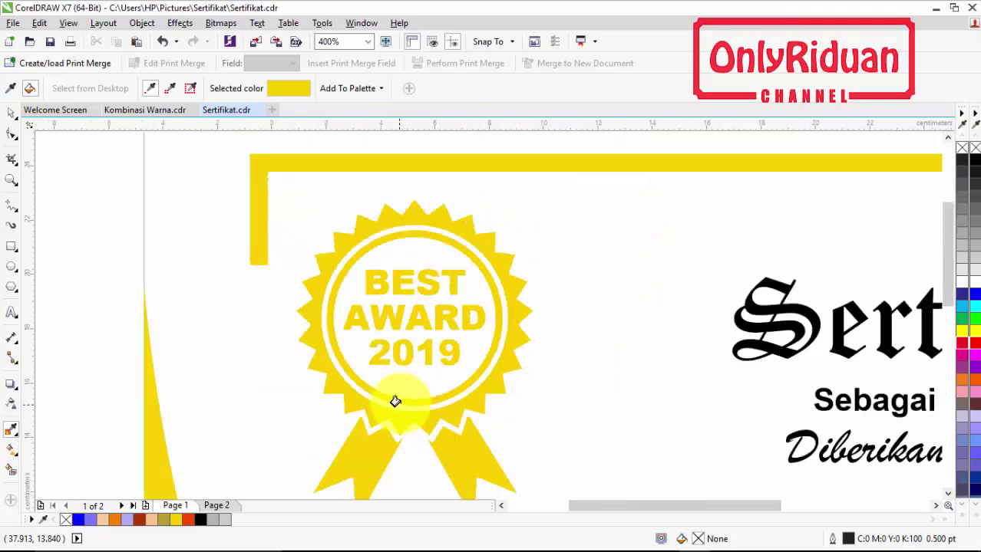
pyautogui.scroll(-4, 395, 401)
pyautogui.scroll(2, 491, 466)
pyautogui.scroll(-1, 493, 467)
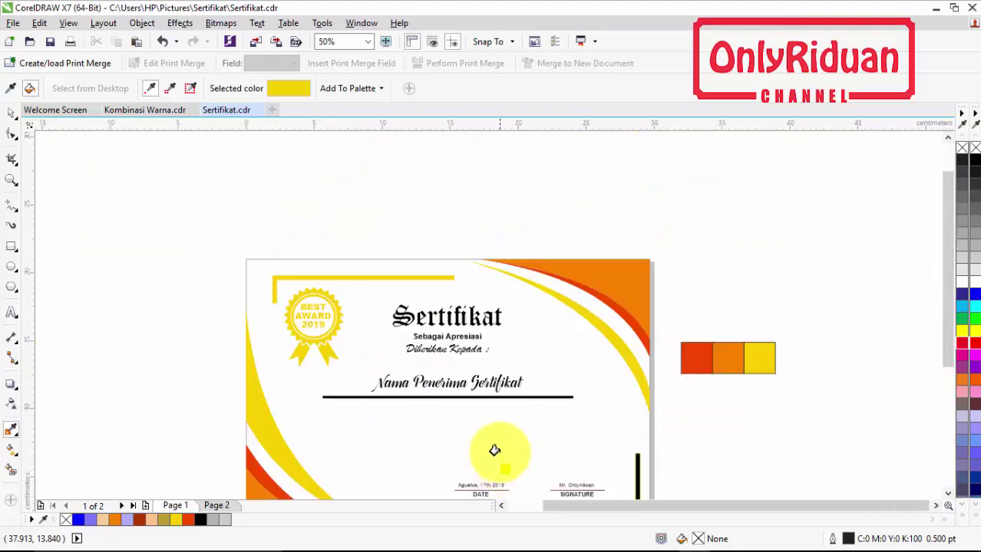
pyautogui.scroll(-3, 949, 307)
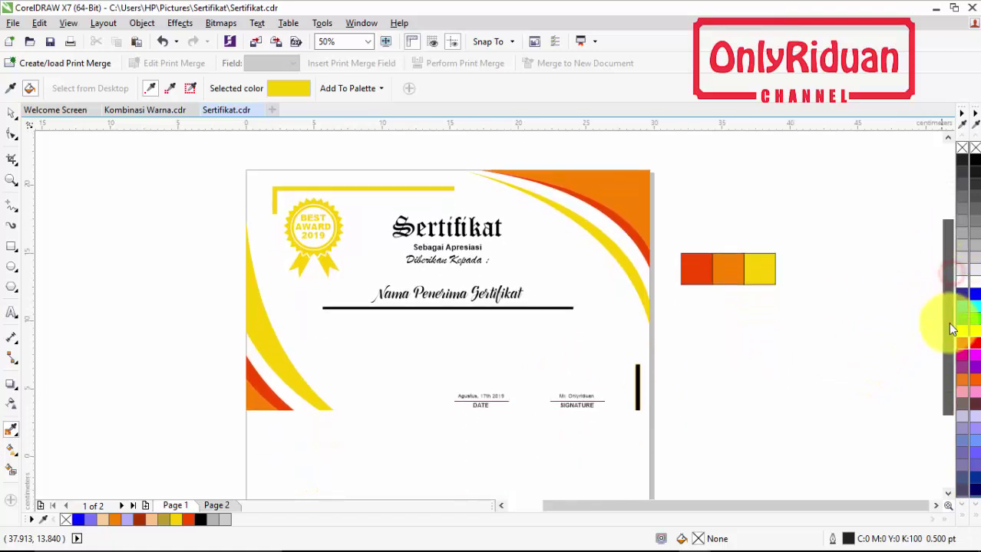
pyautogui.scroll(-1, 948, 323)
pyautogui.scroll(3, 645, 396)
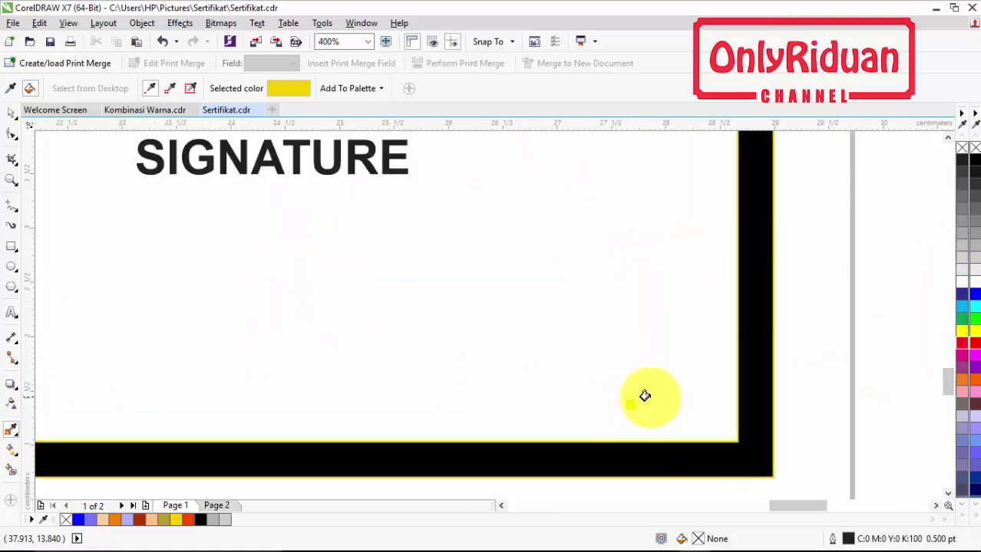
pyautogui.click(744, 394)
pyautogui.scroll(-1, 745, 392)
pyautogui.scroll(-2, 746, 390)
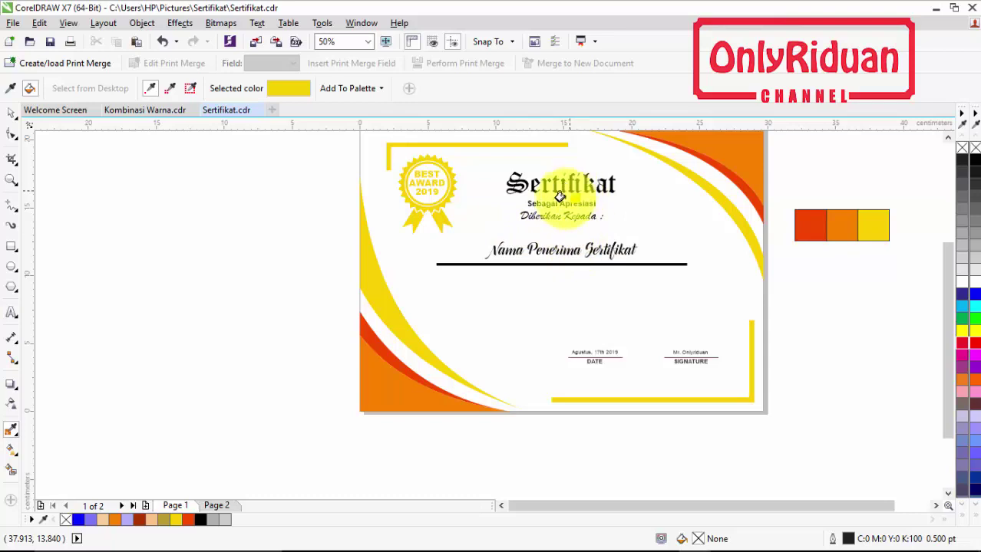
pyautogui.click(811, 227)
pyautogui.scroll(2, 560, 248)
pyautogui.scroll(2, 560, 248)
pyautogui.scroll(2, 562, 246)
pyautogui.click(528, 241)
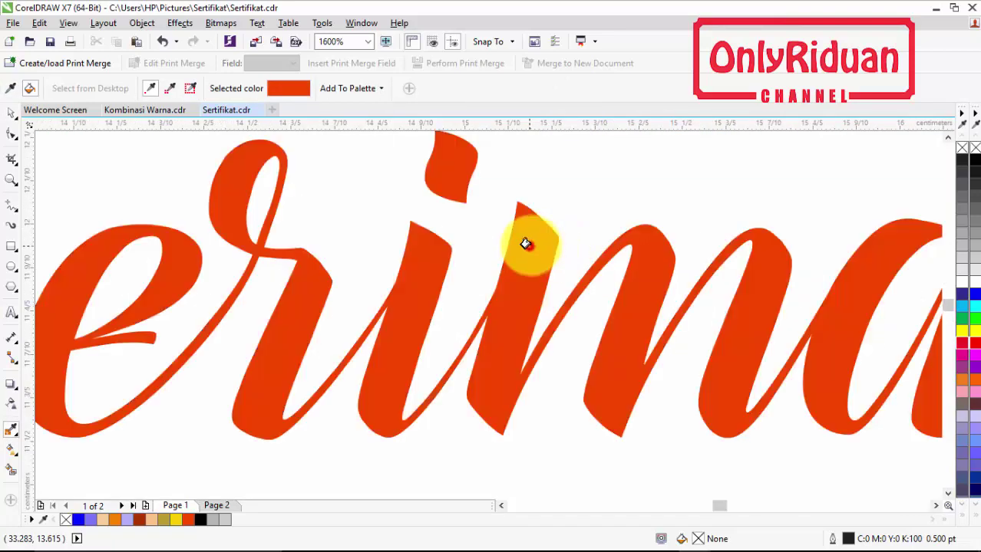
pyautogui.scroll(-3, 527, 243)
pyautogui.scroll(-2, 529, 243)
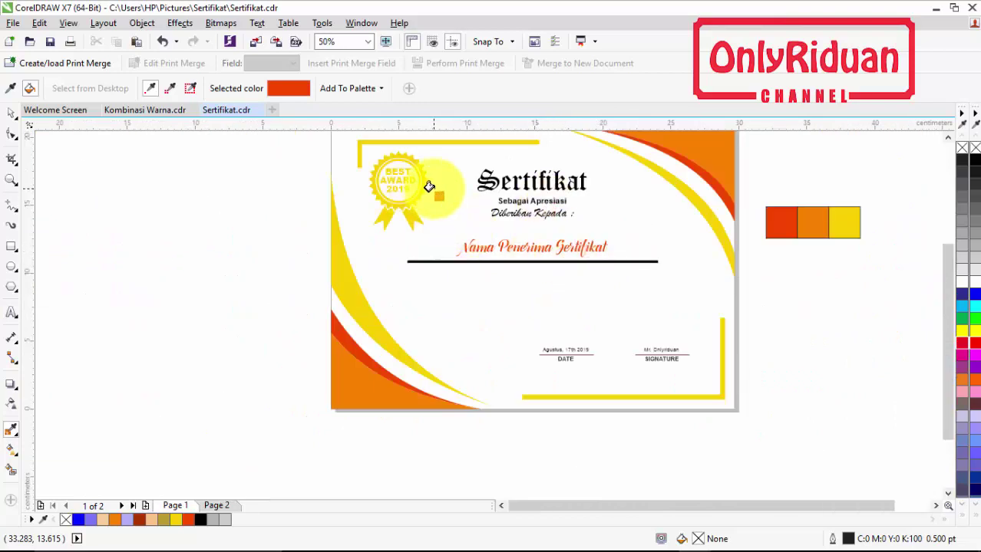
pyautogui.press('space')
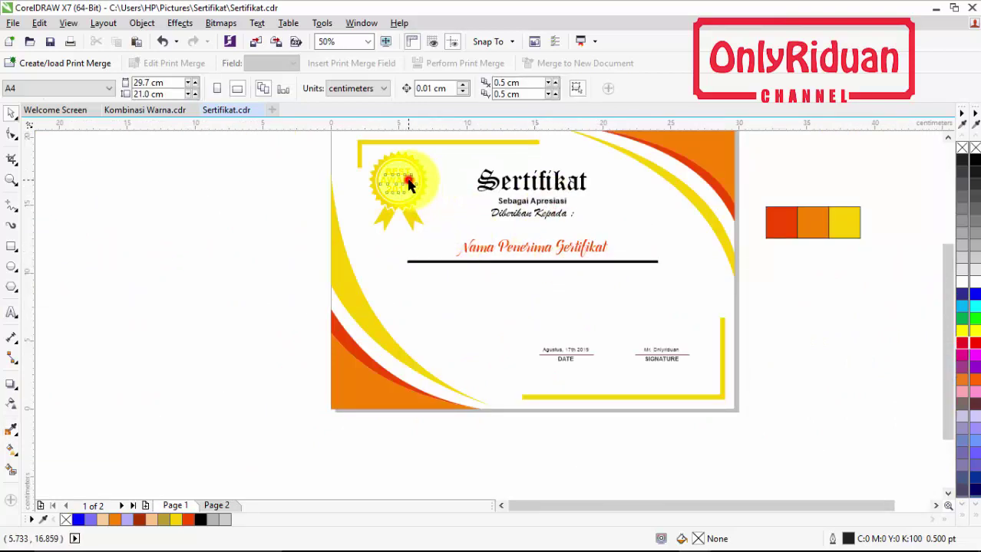
pyautogui.click(399, 183)
pyautogui.click(197, 278)
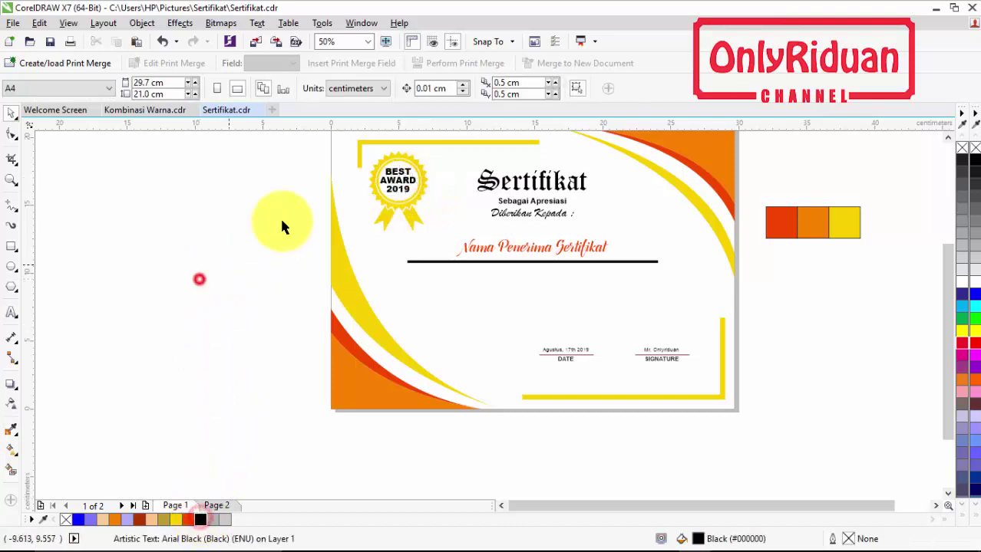
pyautogui.scroll(-1, 320, 210)
pyautogui.scroll(1, 434, 199)
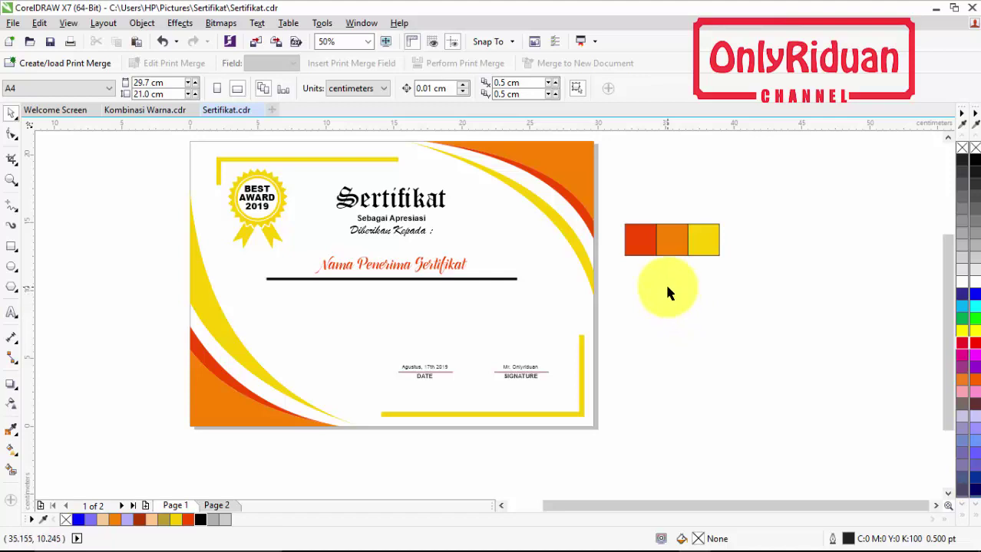
# Stack the red, orange and yellow swatches into one vertical column
pyautogui.click(667, 244)
pyautogui.scroll(2, 672, 244)
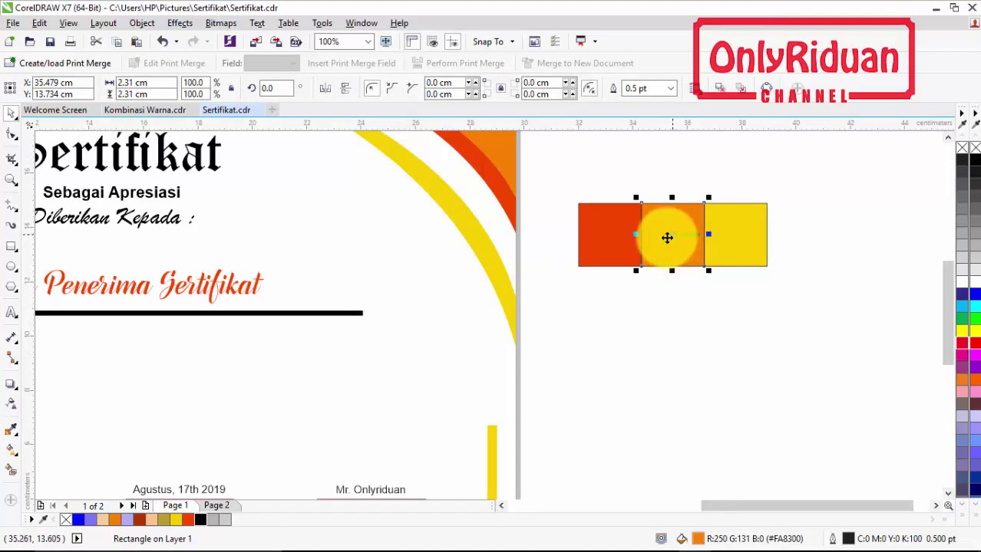
pyautogui.moveTo(641, 204); pyautogui.dragTo(582, 268)
pyautogui.click(752, 222)
pyautogui.moveTo(703, 204)
pyautogui.mouseDown()
pyautogui.moveTo(588, 364)
pyautogui.moveTo(579, 330)
pyautogui.mouseUp()
pyautogui.keyDown('shift'); pyautogui.click(608, 292); pyautogui.keyUp('shift')
pyautogui.keyDown('shift'); pyautogui.click(586, 214); pyautogui.keyUp('shift')
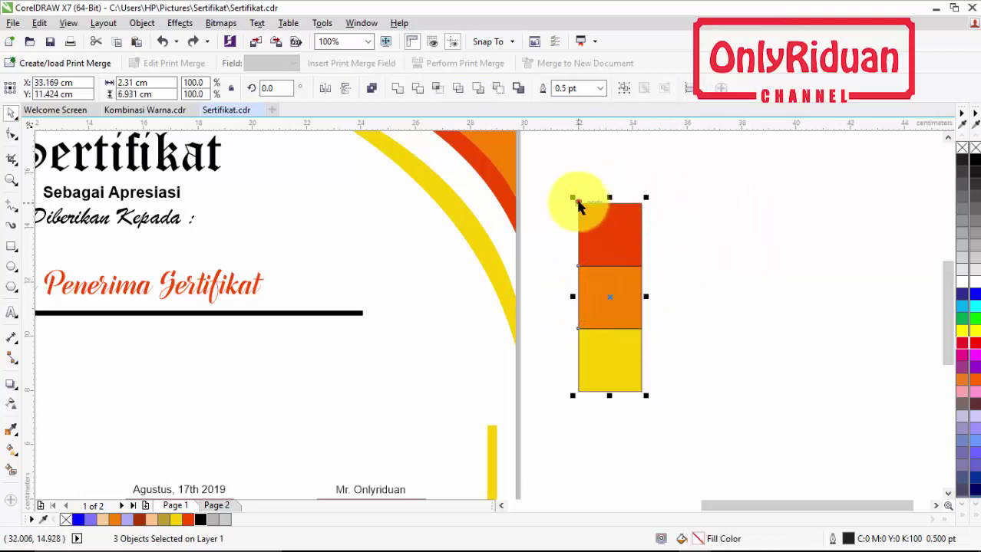
# Drop a copy of the swatch column directly to its right
pyautogui.moveTo(577, 204); pyautogui.dragTo(643, 203)
pyautogui.rightClick(643, 203)
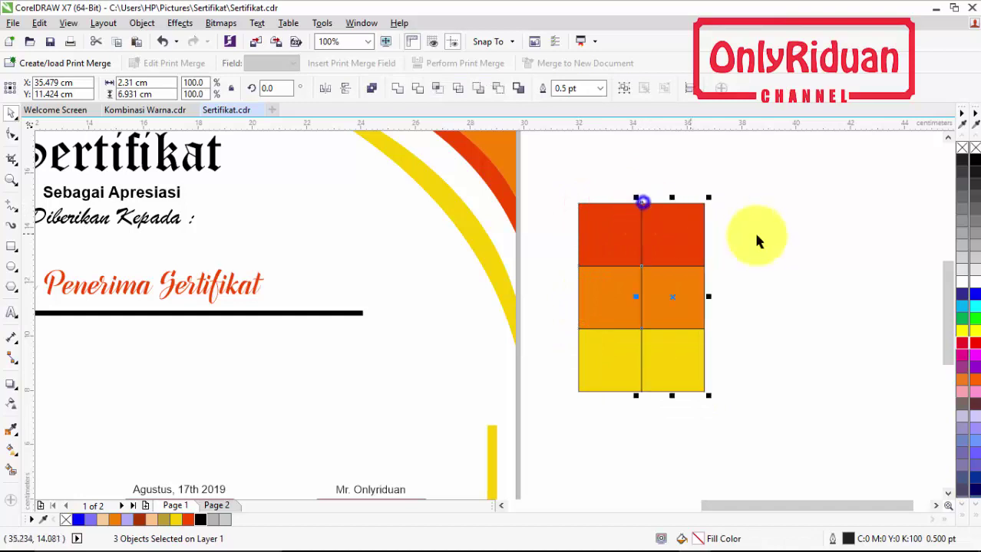
pyautogui.click(752, 230)
# Change the top copied swatch to a darker red
pyautogui.click(672, 234)
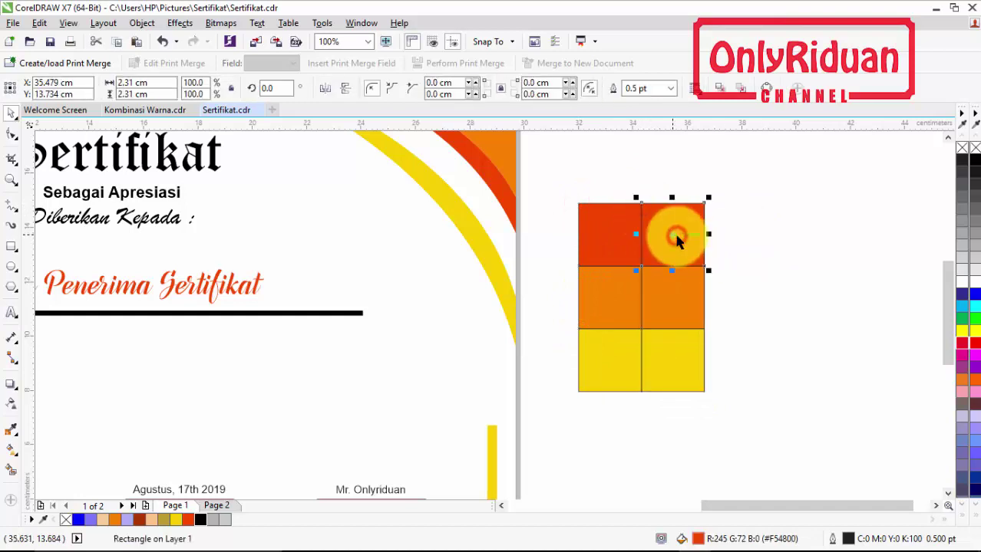
pyautogui.doubleClick(695, 539)
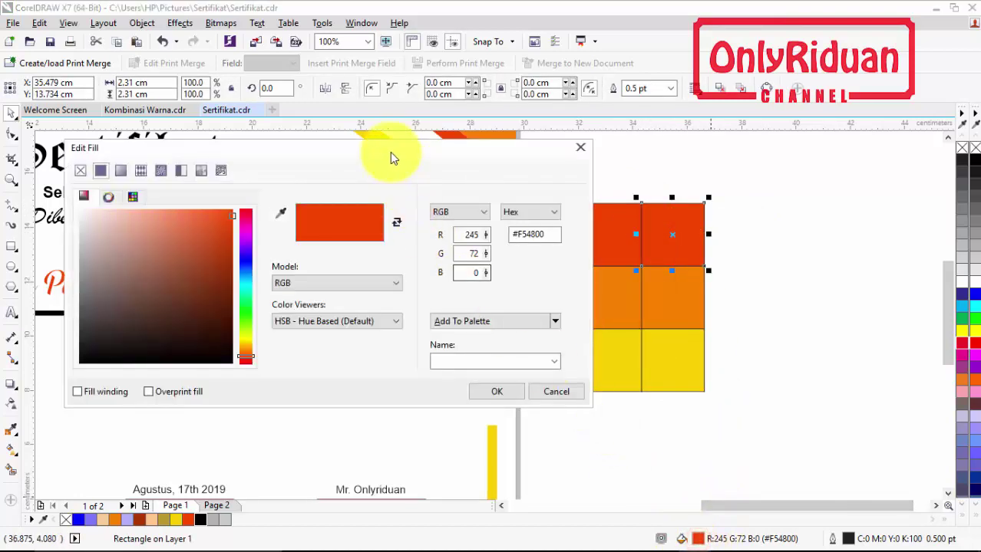
pyautogui.moveTo(390, 152)
pyautogui.mouseDown()
pyautogui.moveTo(369, 222)
pyautogui.moveTo(367, 212)
pyautogui.mouseUp()
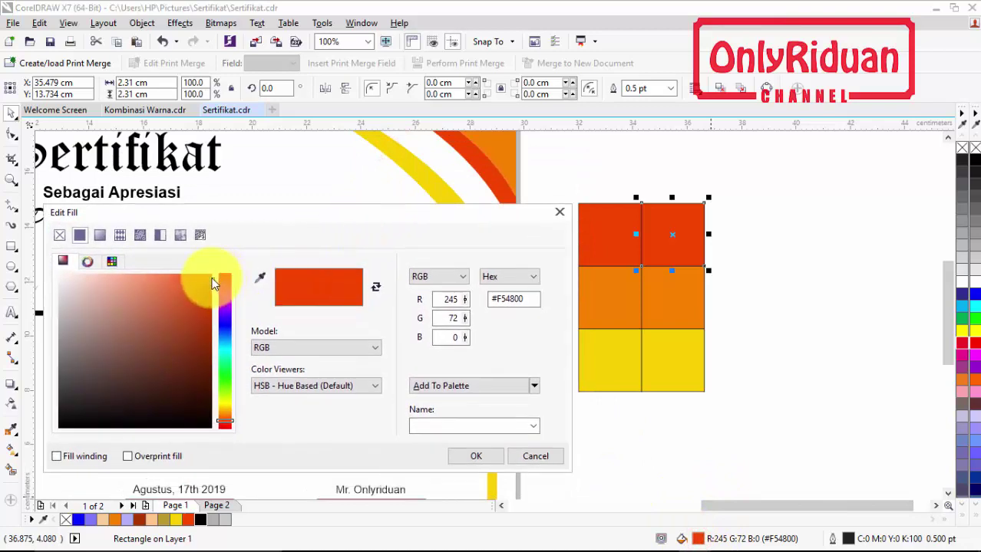
pyautogui.moveTo(211, 278); pyautogui.dragTo(214, 321)
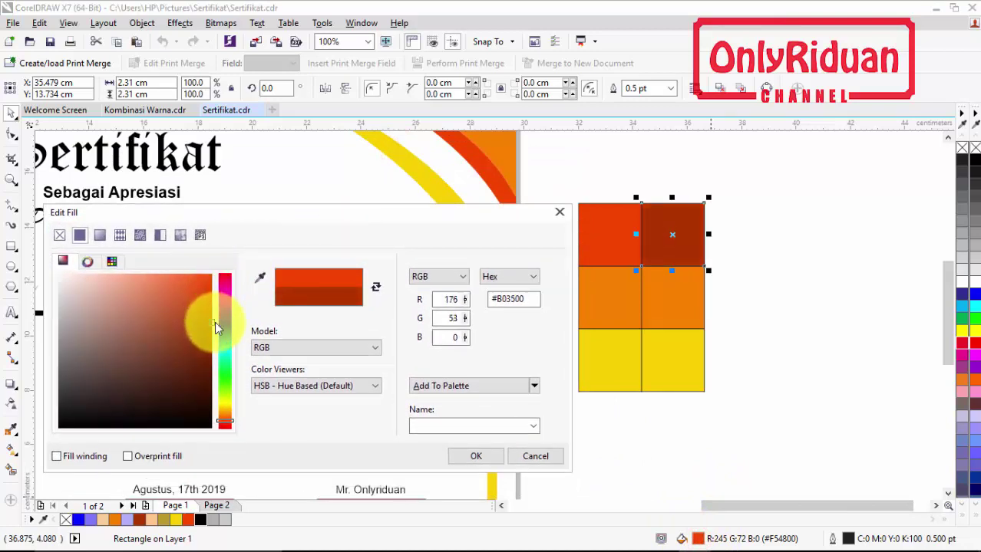
pyautogui.click(480, 456)
# Change the middle copied swatch to light orange #FFAF59
pyautogui.click(662, 311)
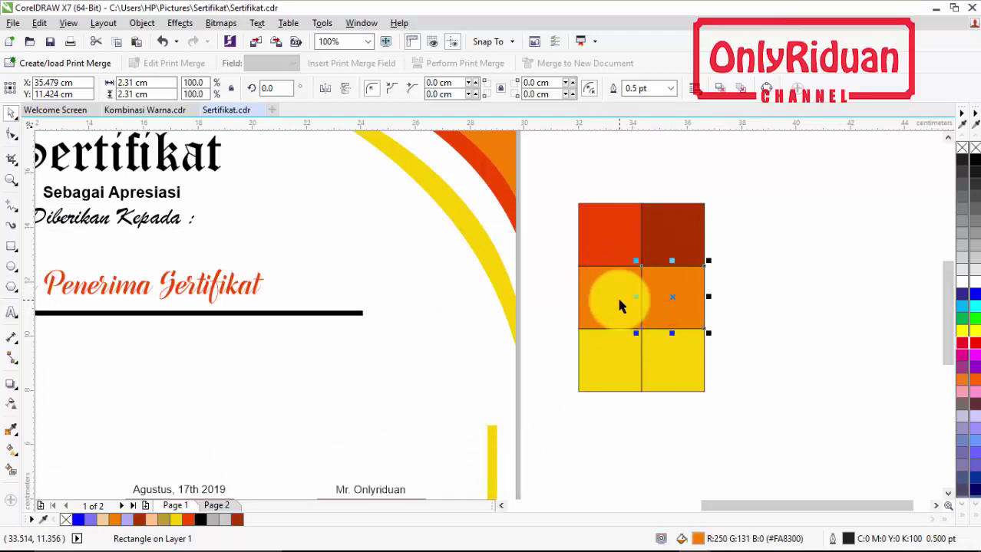
pyautogui.doubleClick(698, 539)
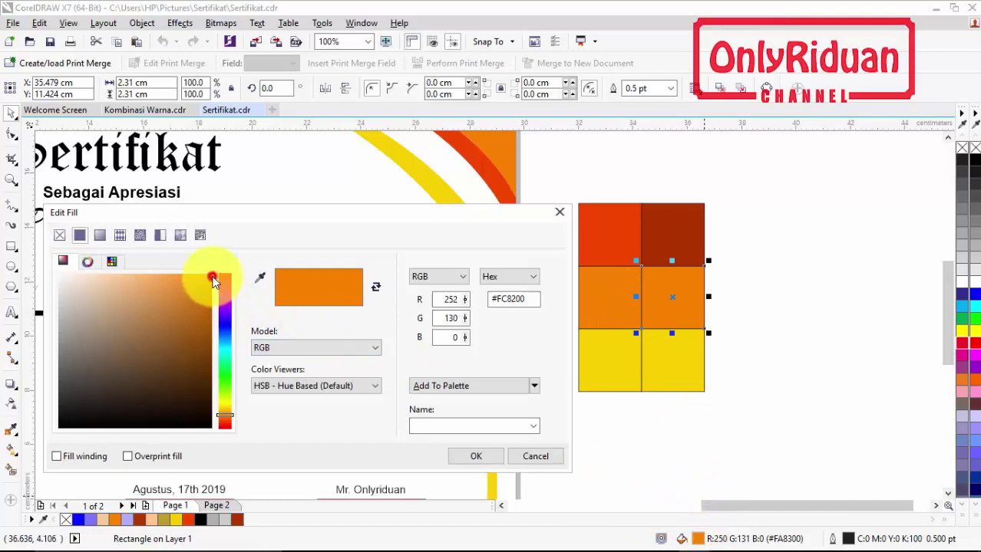
pyautogui.click(163, 271)
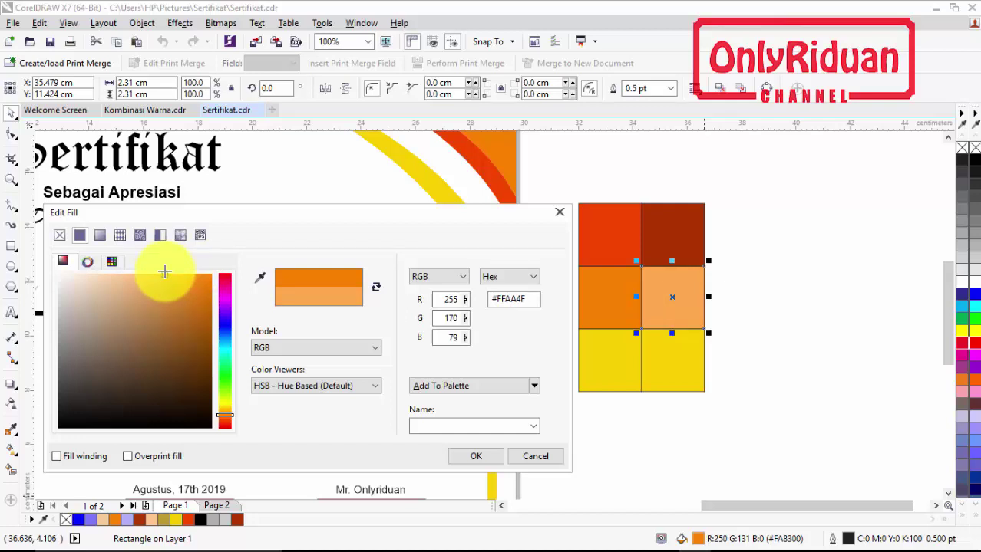
pyautogui.moveTo(163, 271)
pyautogui.mouseDown()
pyautogui.moveTo(144, 269)
pyautogui.moveTo(161, 273)
pyautogui.mouseUp()
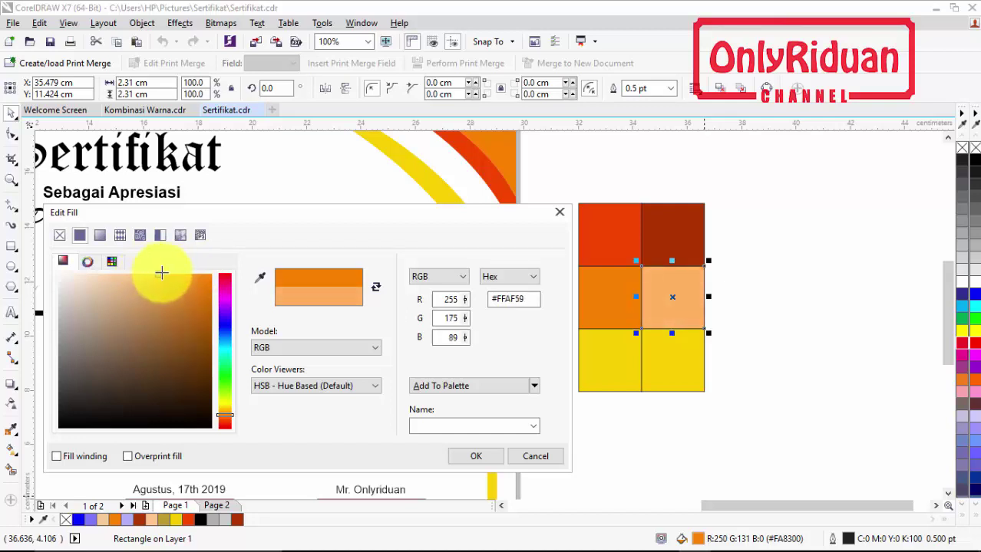
pyautogui.click(476, 456)
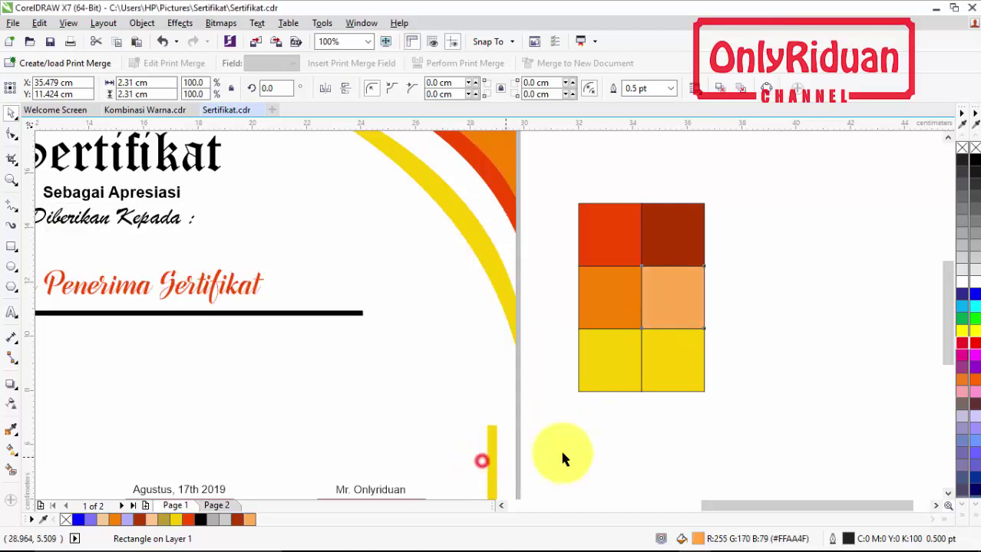
# Change the bottom copied swatch to muted olive-yellow #C2AB3A
pyautogui.click(653, 374)
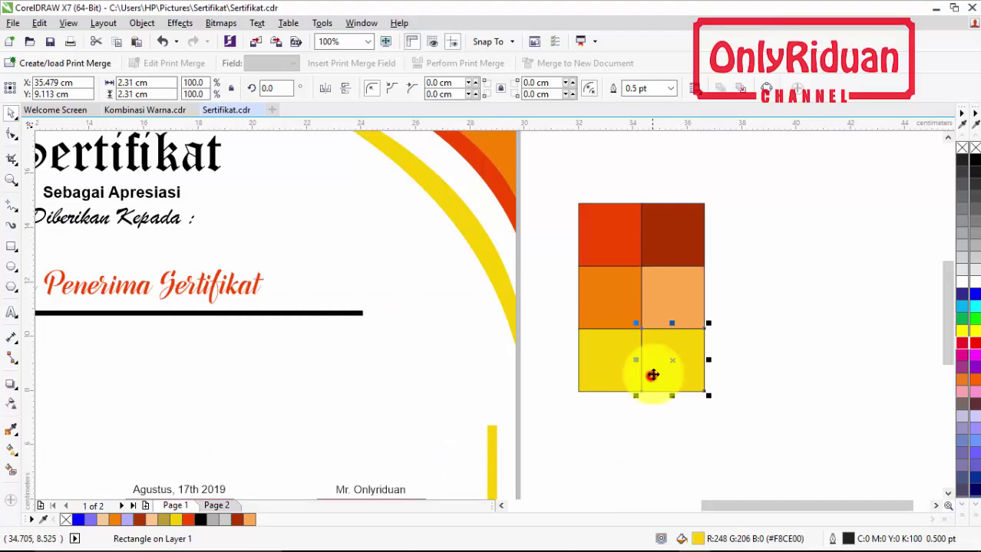
pyautogui.doubleClick(701, 539)
pyautogui.moveTo(287, 213); pyautogui.dragTo(279, 199)
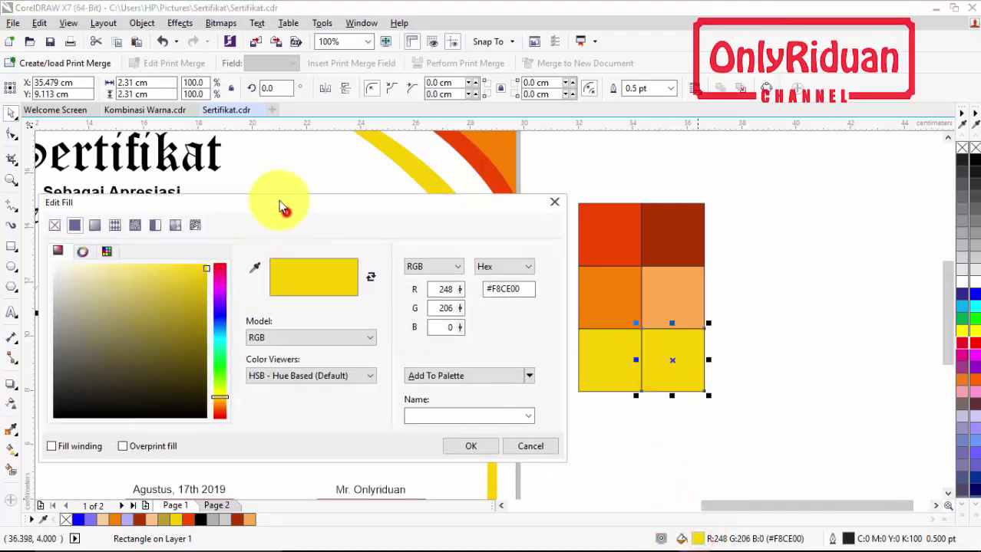
pyautogui.moveTo(201, 261); pyautogui.dragTo(160, 293)
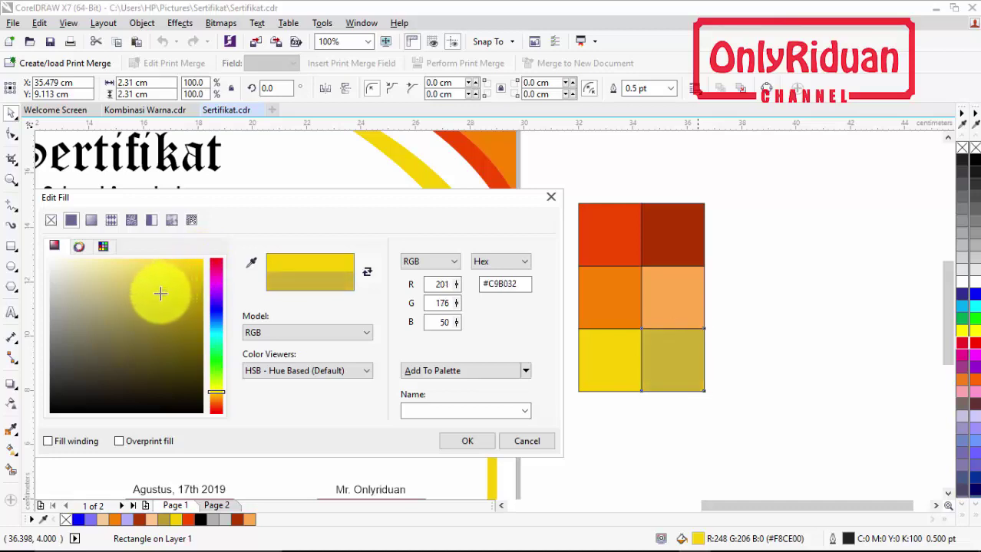
pyautogui.click(491, 444)
pyautogui.click(777, 275)
pyautogui.scroll(-2, 777, 275)
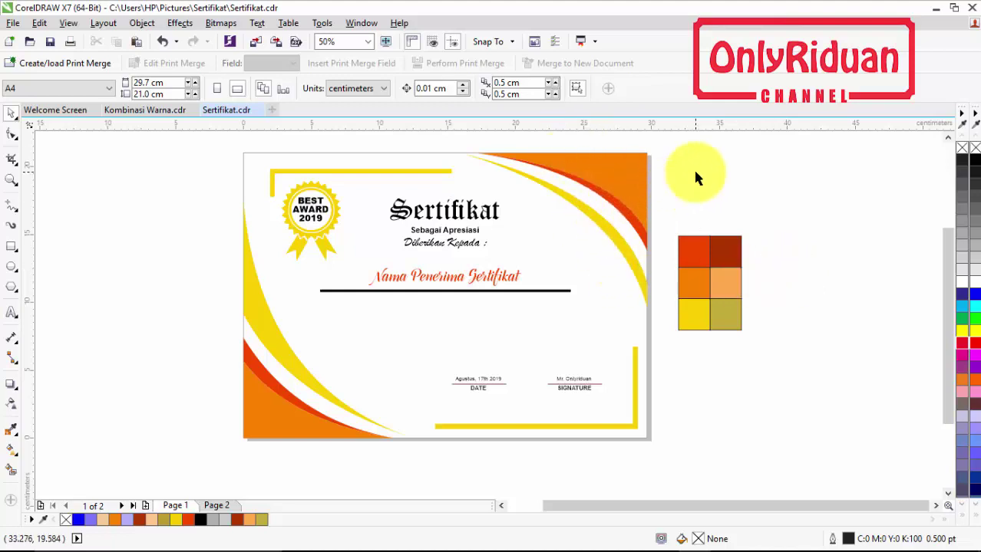
# Fill the top-right corner shape red-orange sampled from the swatches
pyautogui.click(628, 174)
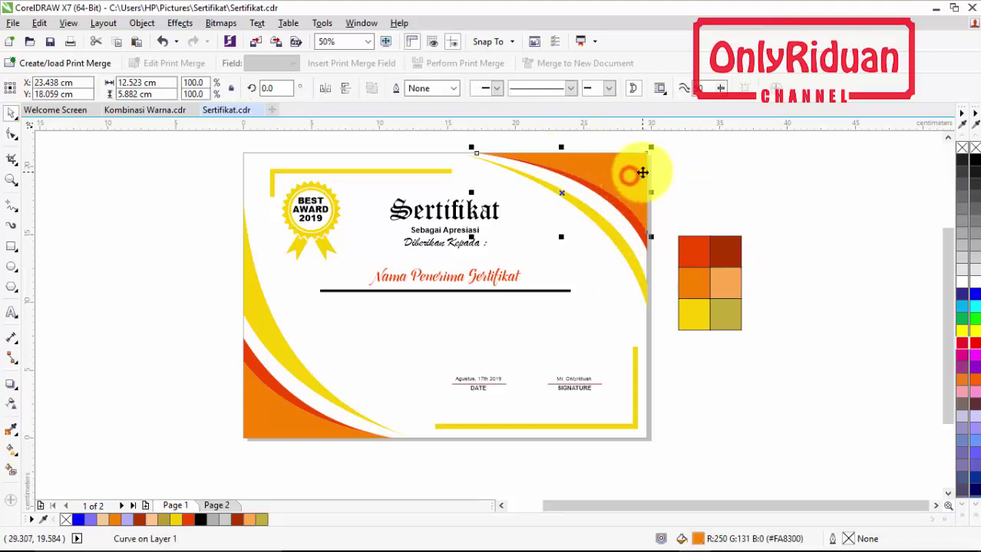
pyautogui.scroll(2, 642, 172)
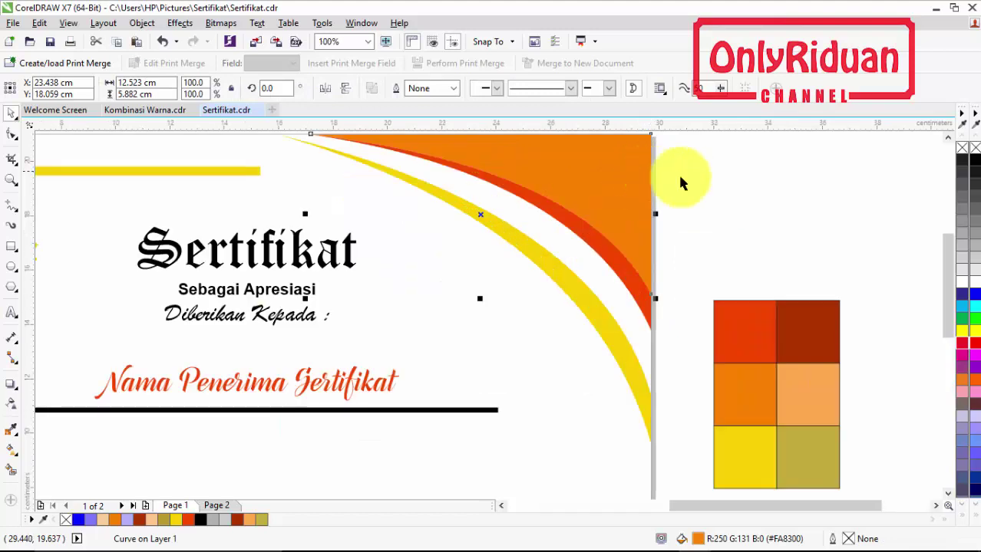
pyautogui.click(10, 430)
pyautogui.click(759, 332)
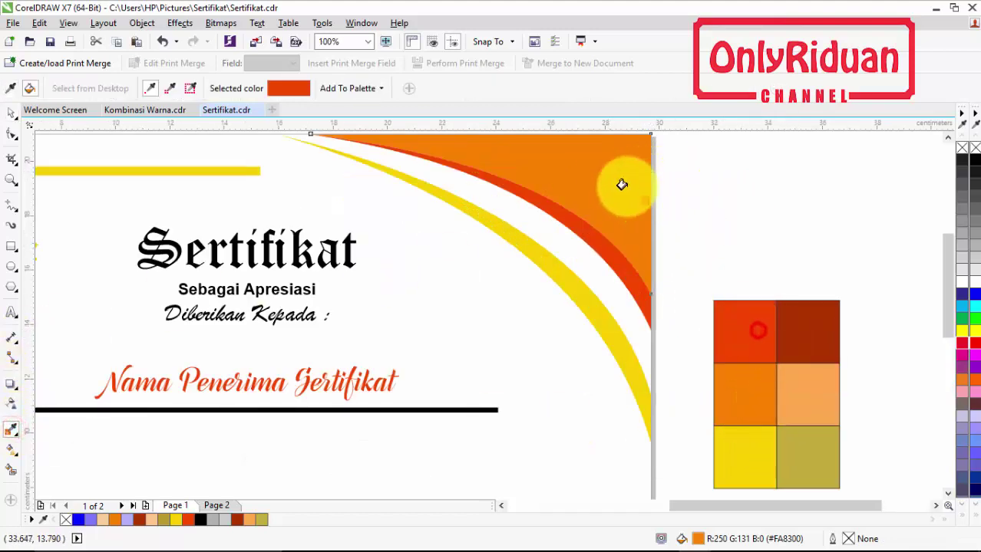
pyautogui.click(611, 162)
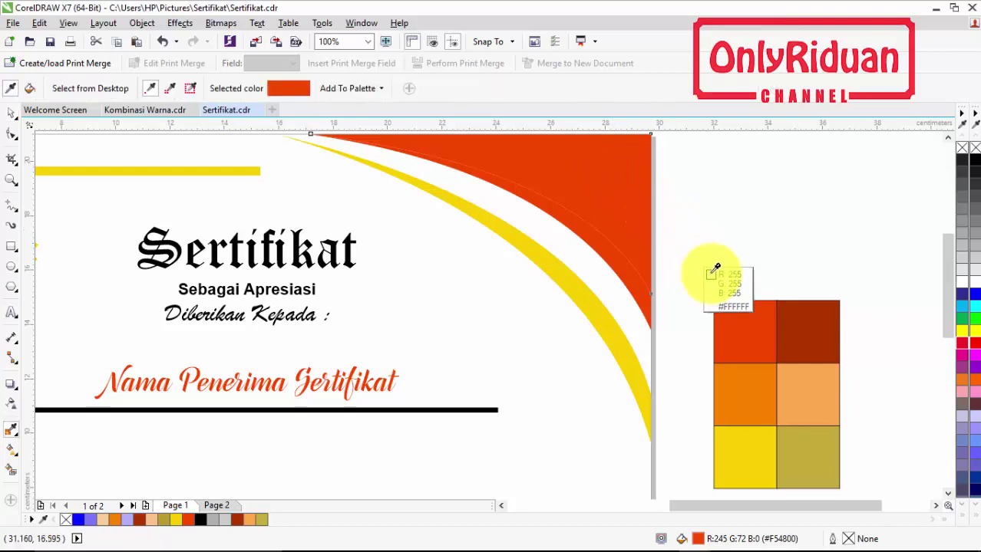
# Fill the top-right and bottom-left inner curved bands with the dark red swatch
pyautogui.click(802, 317)
pyautogui.scroll(1, 597, 238)
pyautogui.click(606, 249)
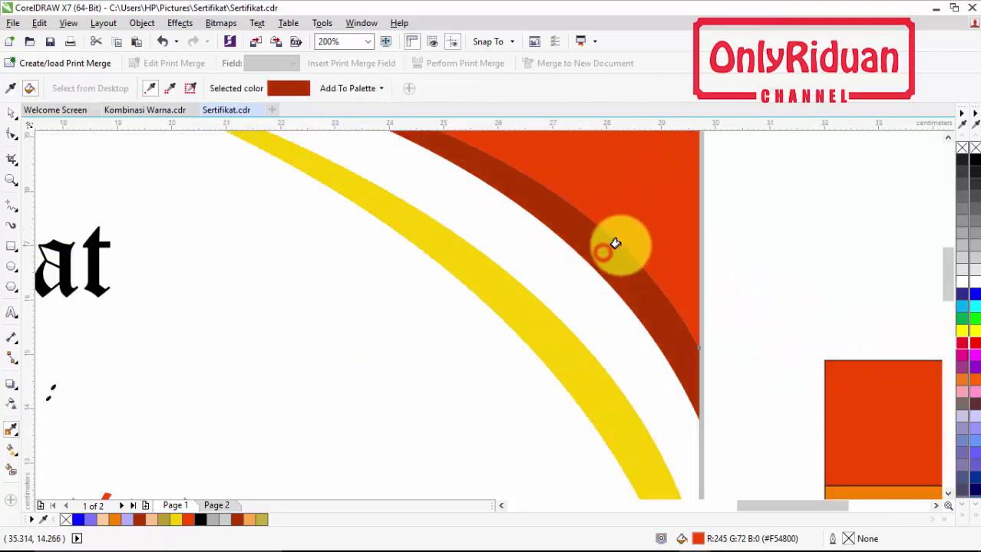
pyautogui.scroll(-3, 614, 247)
pyautogui.scroll(3, 433, 322)
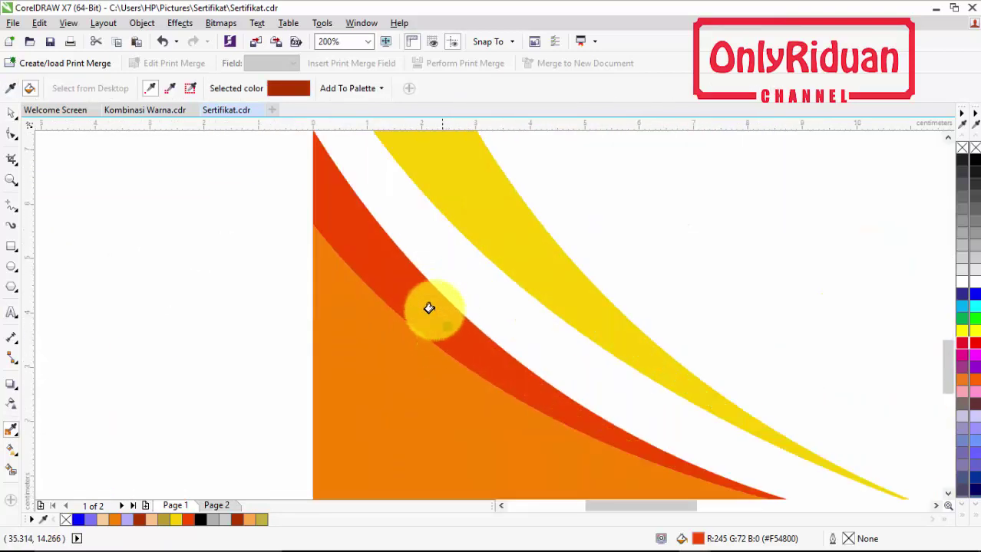
pyautogui.click(427, 292)
pyautogui.scroll(-4, 461, 290)
pyautogui.scroll(2, 464, 289)
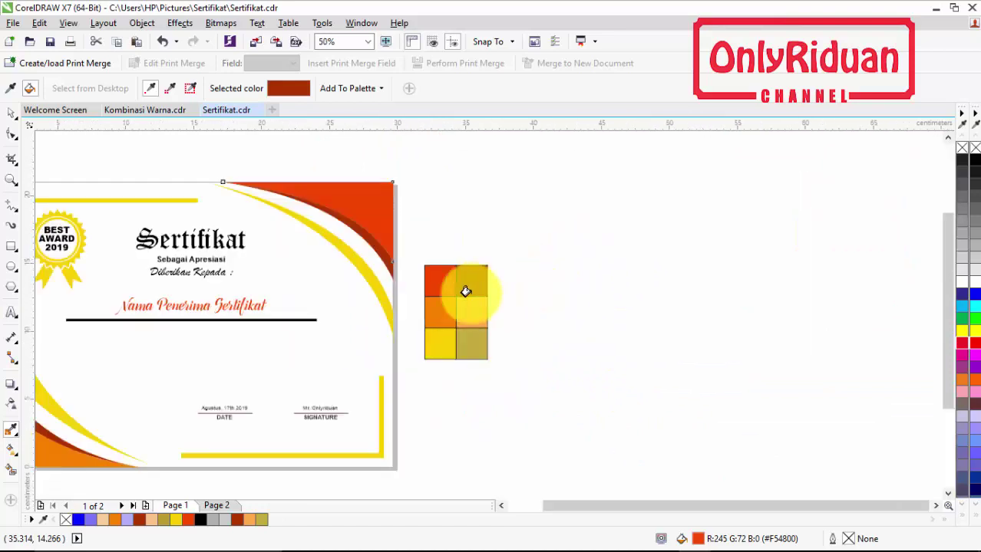
# Apply red-orange to the bottom-left corner shape and exit the eyedropper
pyautogui.click(448, 284)
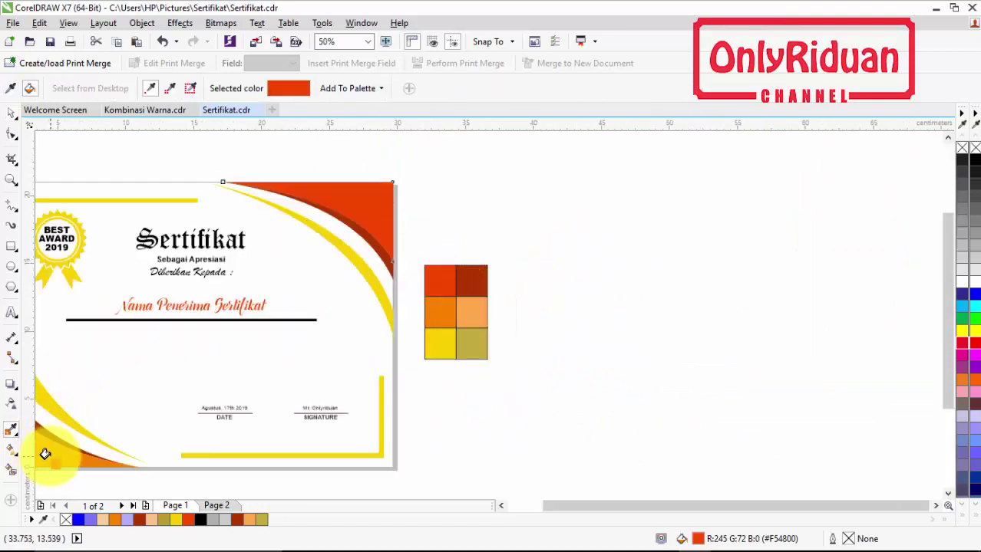
pyautogui.scroll(-1, 226, 391)
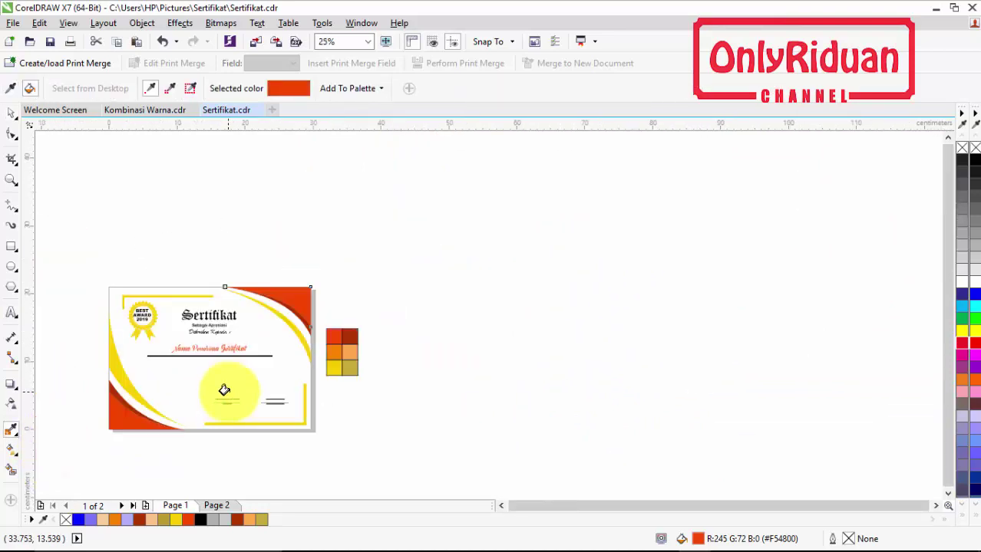
pyautogui.click(499, 507)
pyautogui.scroll(1, 314, 413)
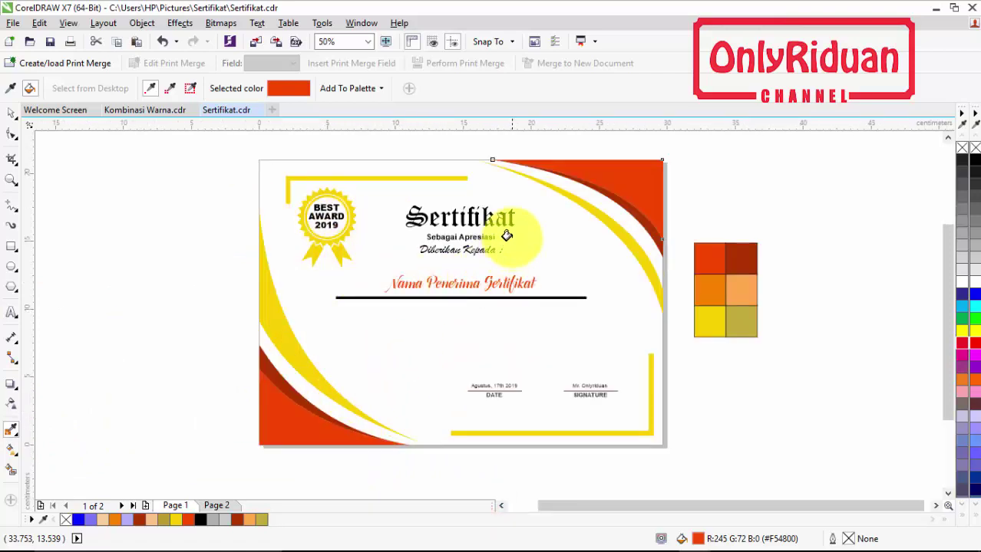
pyautogui.scroll(1, 503, 219)
pyautogui.scroll(-1, 503, 218)
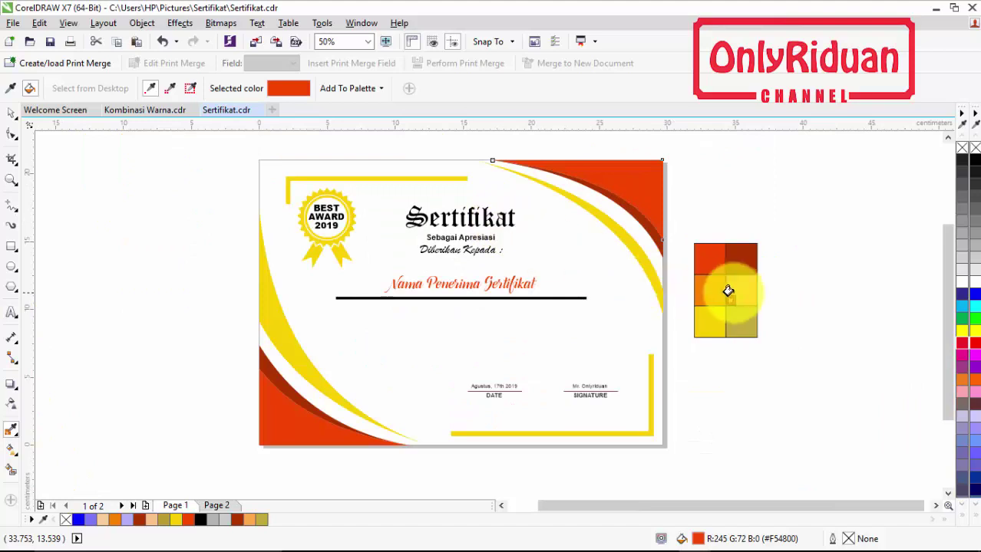
pyautogui.press('space')
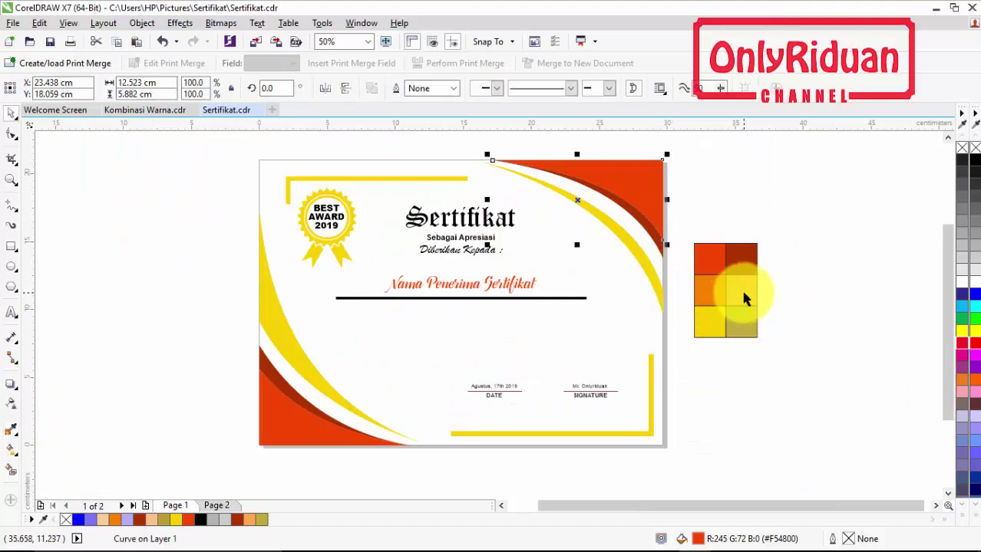
# Fill the top-left frame bar light orange, undoing the same fill on the bottom-right bar
pyautogui.press('space')
pyautogui.click(740, 287)
pyautogui.scroll(2, 372, 176)
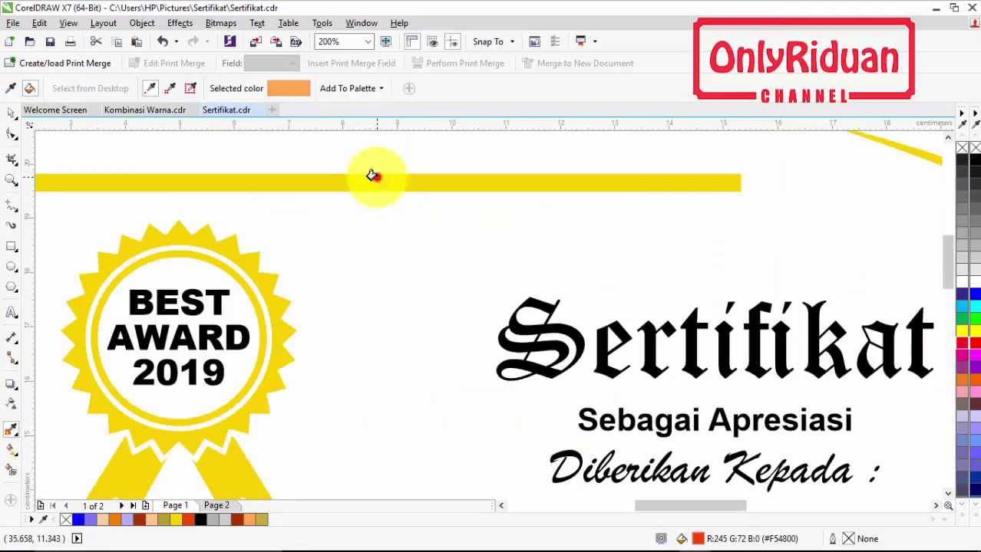
pyautogui.click(372, 176)
pyautogui.scroll(-2, 384, 178)
pyautogui.scroll(2, 556, 425)
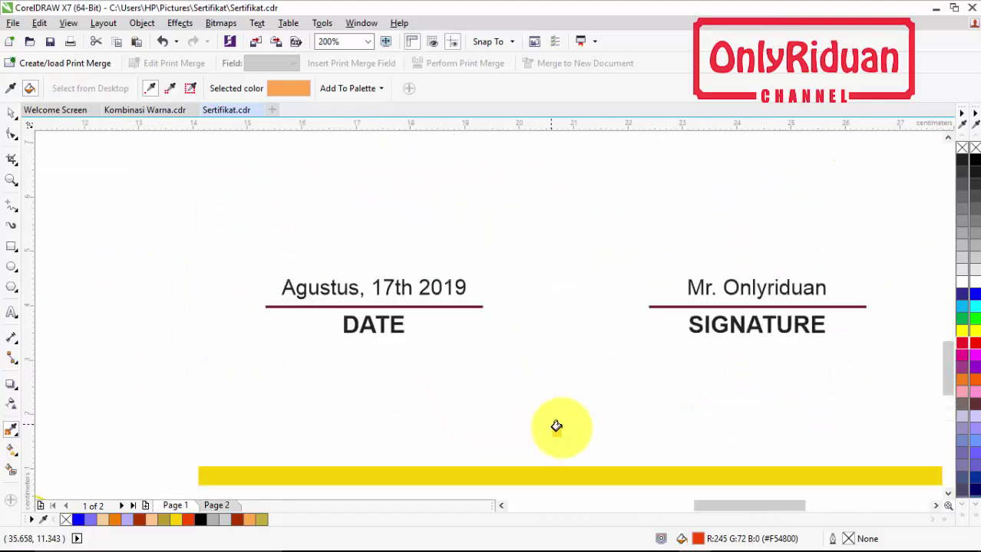
pyautogui.click(588, 469)
pyautogui.scroll(-1, 587, 401)
pyautogui.scroll(-2, 624, 412)
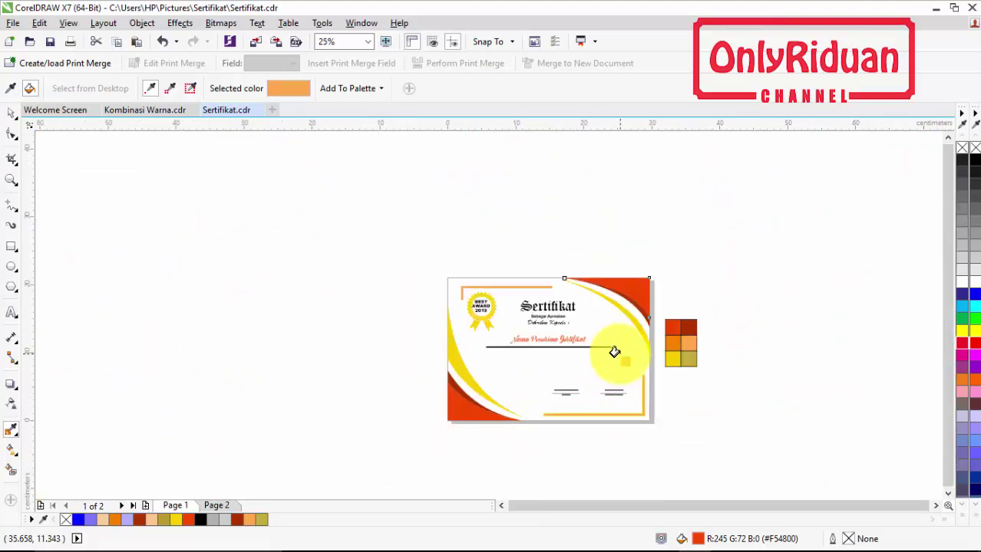
pyautogui.scroll(1, 614, 352)
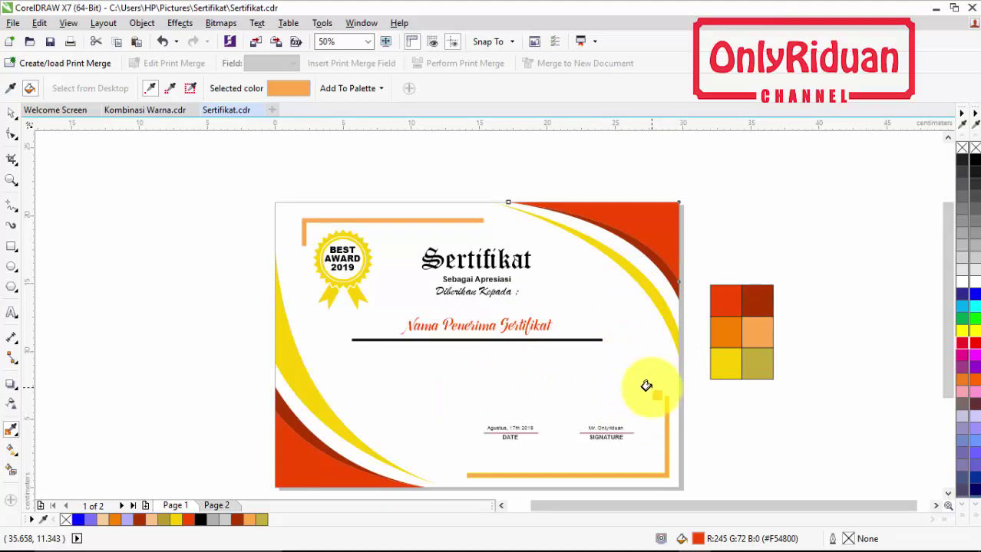
pyautogui.press('space')
pyautogui.hotkey('ctrl', 'z')
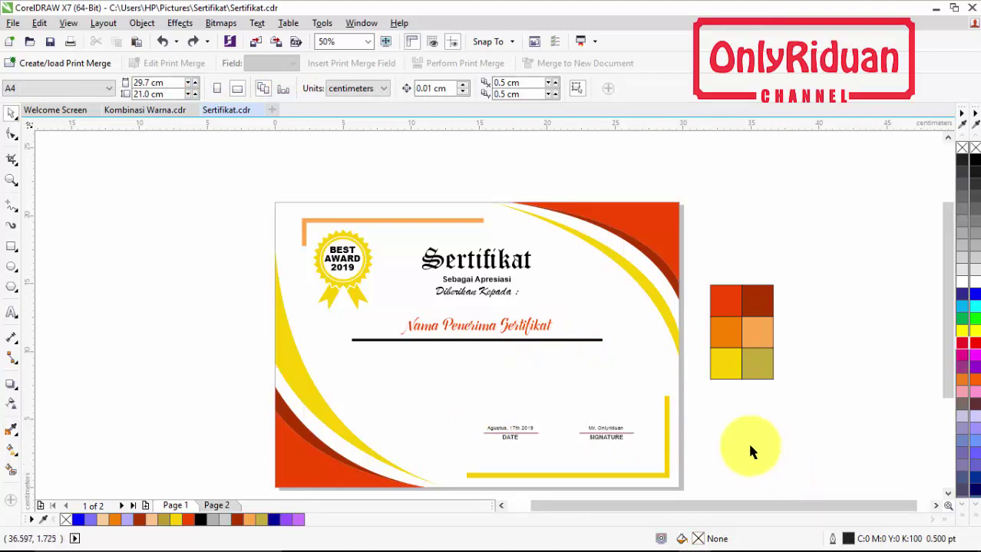
# Delete the swatches beside Desain Grafis page 2, then show Kombinasi Warna.cdr page 6
pyautogui.click(217, 507)
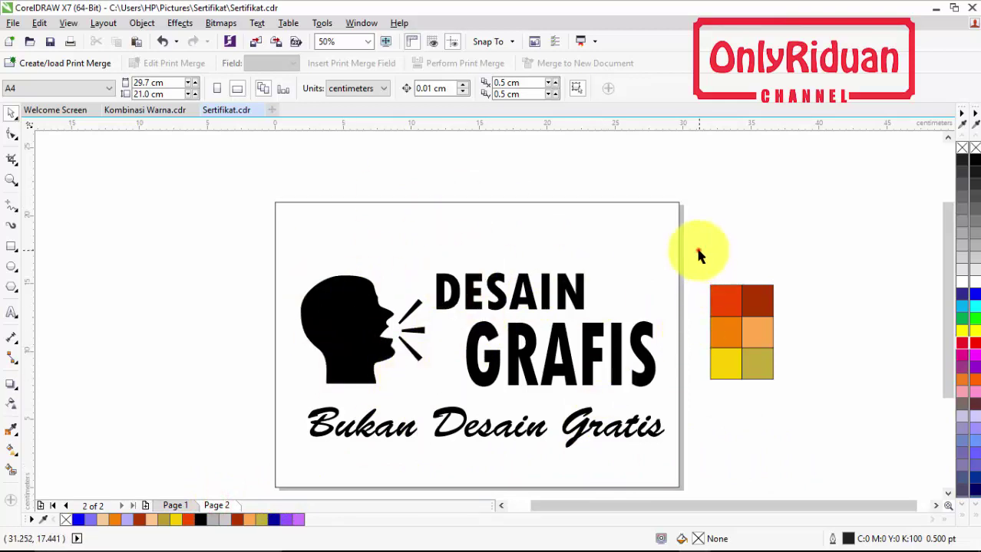
pyautogui.moveTo(698, 249); pyautogui.dragTo(837, 455)
pyautogui.press('Delete')
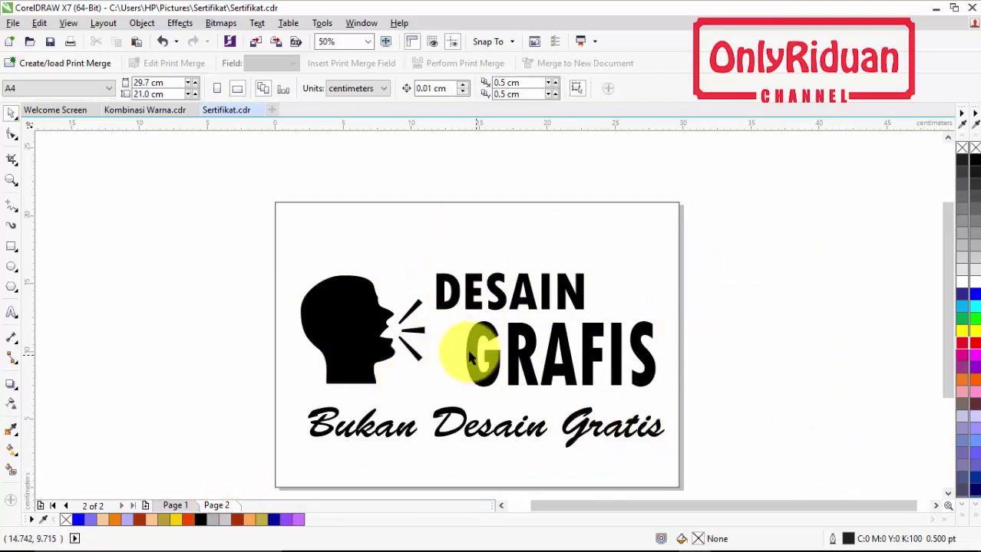
pyautogui.click(146, 111)
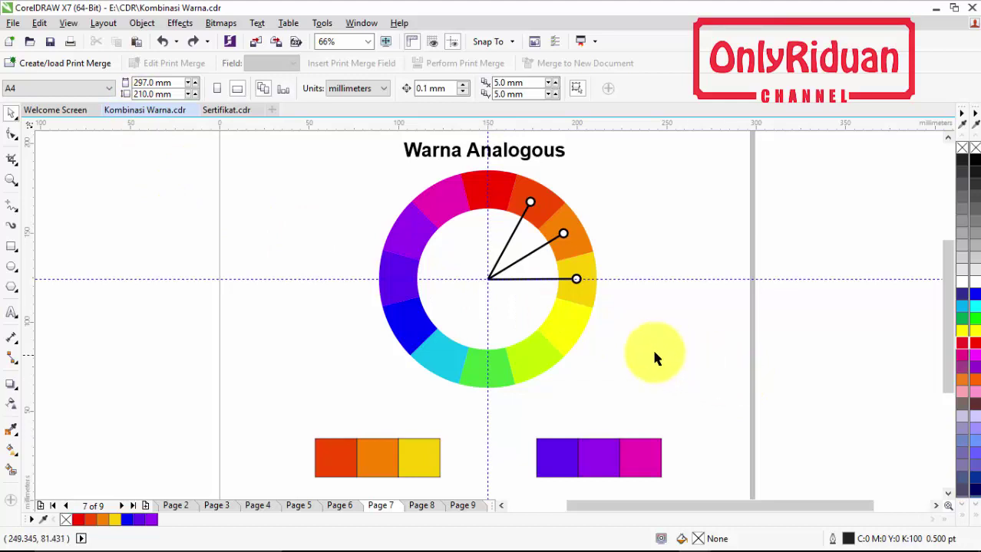
pyautogui.click(346, 505)
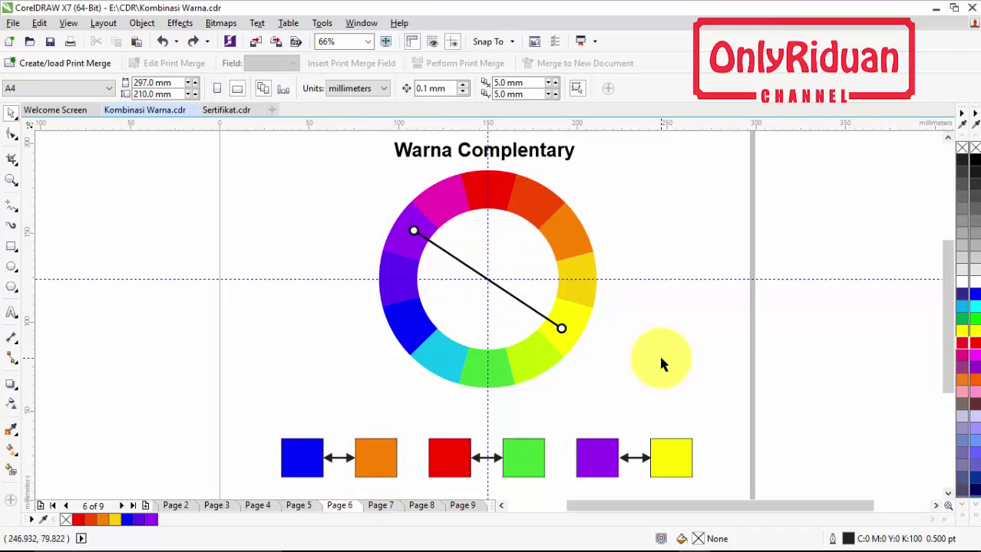
# Rotate the complementary line group so it joins blue and orange on the wheel
pyautogui.click(530, 310)
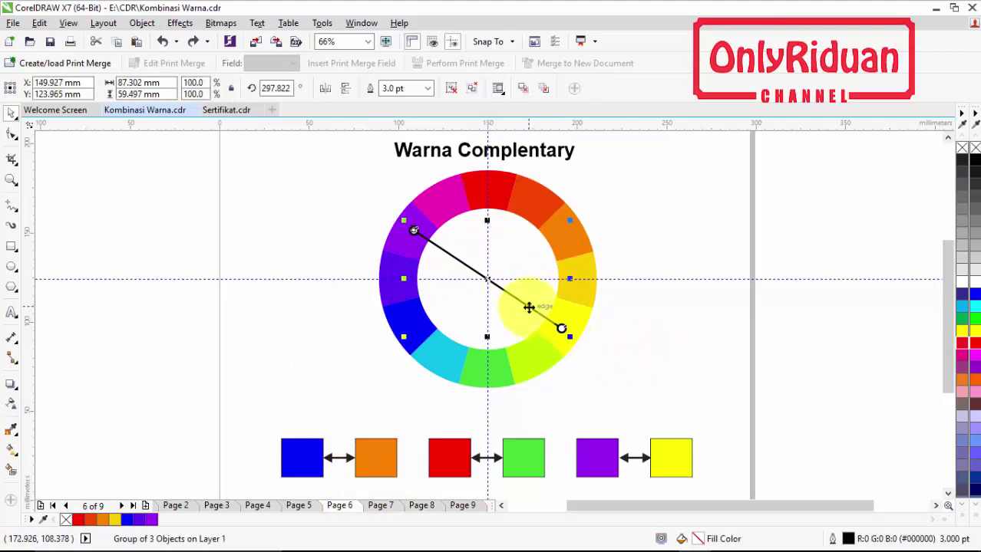
pyautogui.click(529, 307)
pyautogui.moveTo(571, 341); pyautogui.dragTo(587, 223)
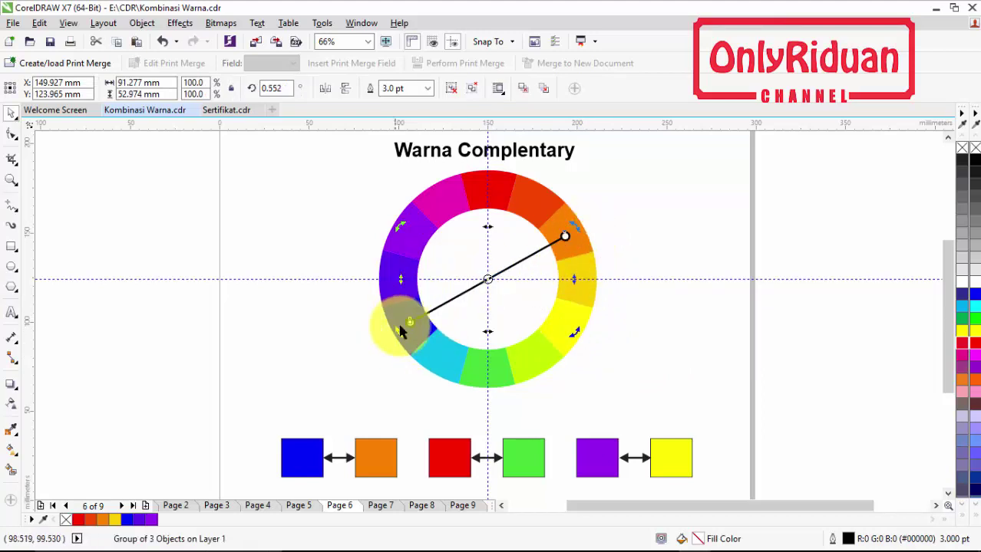
# Draw a small square right of the wheel with a copy stacked below it
pyautogui.click(12, 245)
pyautogui.moveTo(639, 195)
pyautogui.mouseDown()
pyautogui.moveTo(686, 249)
pyautogui.moveTo(680, 237)
pyautogui.mouseUp()
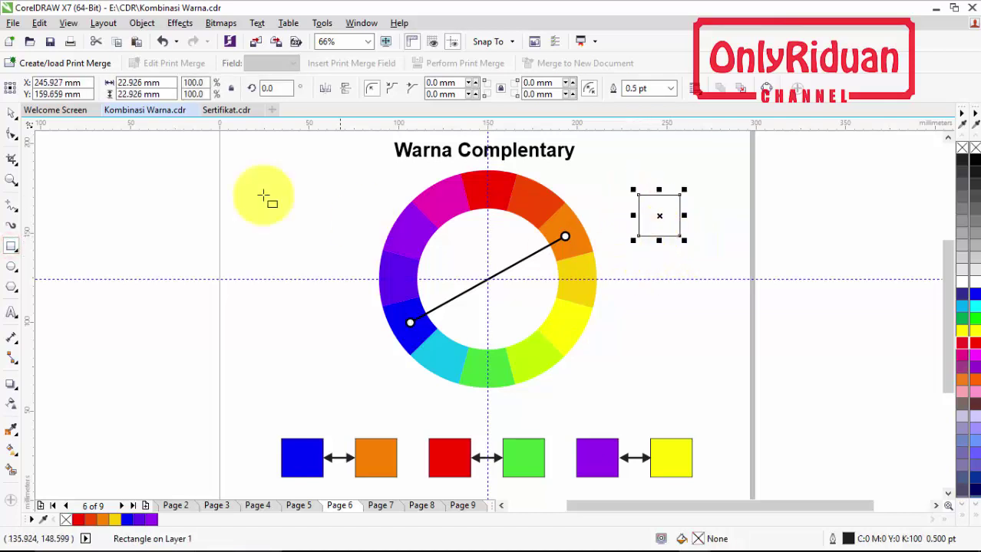
pyautogui.moveTo(635, 196); pyautogui.dragTo(640, 237)
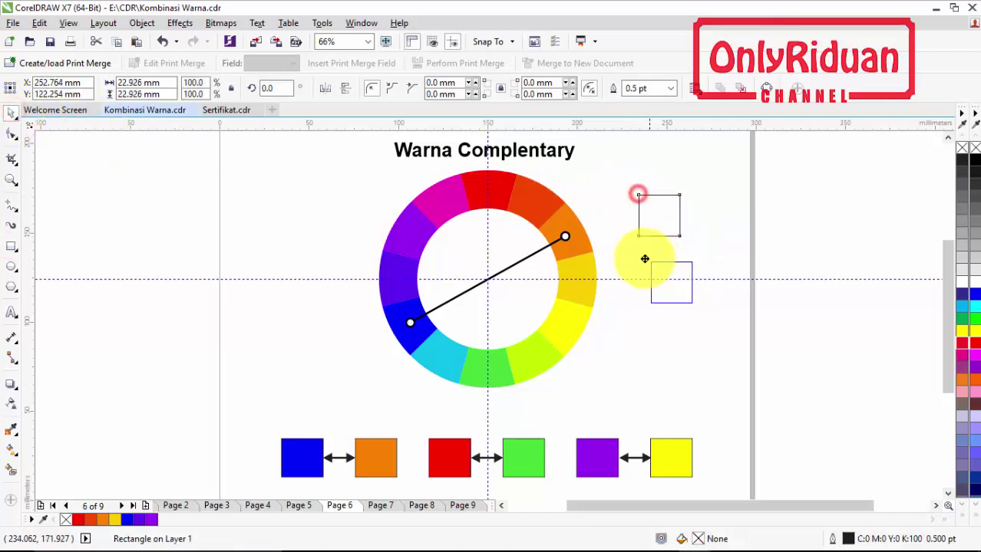
pyautogui.rightClick(640, 238)
pyautogui.click(777, 242)
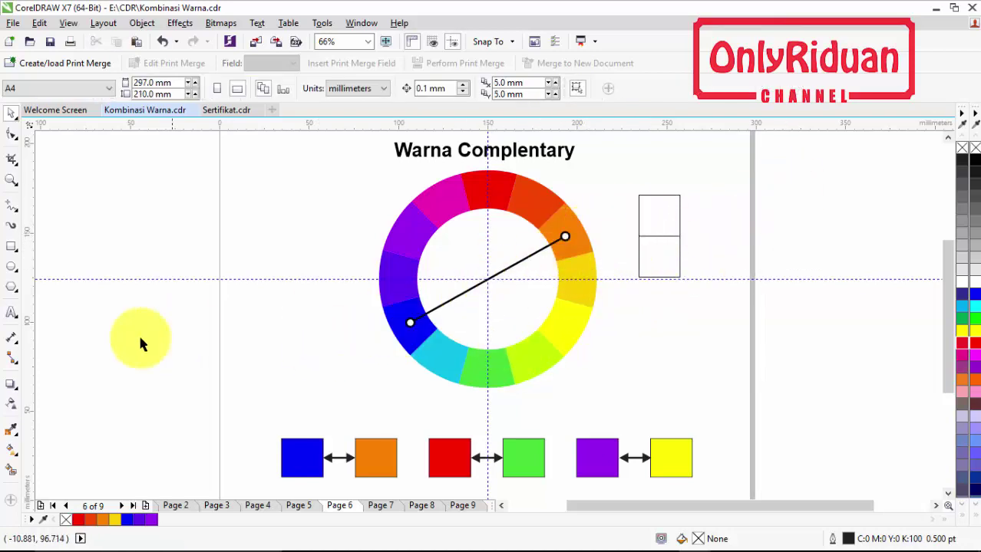
# Fill the squares blue and orange sampled from the wheel, then cut both
pyautogui.click(12, 431)
pyautogui.click(405, 312)
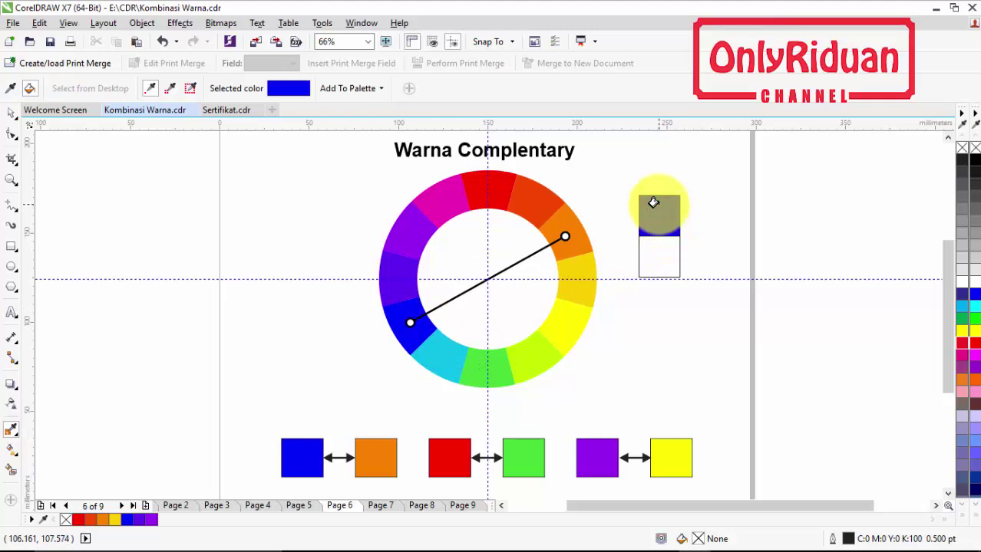
pyautogui.click(565, 220)
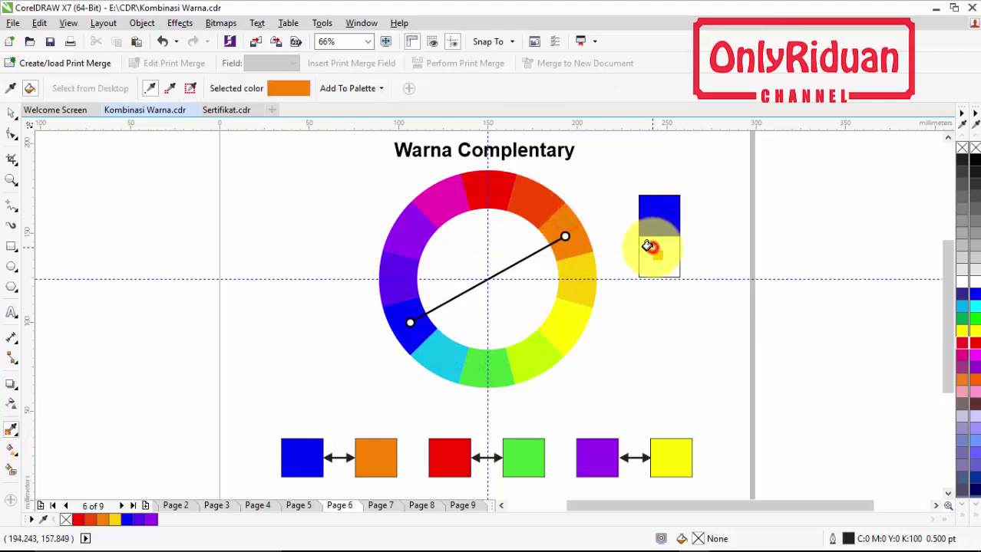
pyautogui.click(649, 246)
pyautogui.click(11, 112)
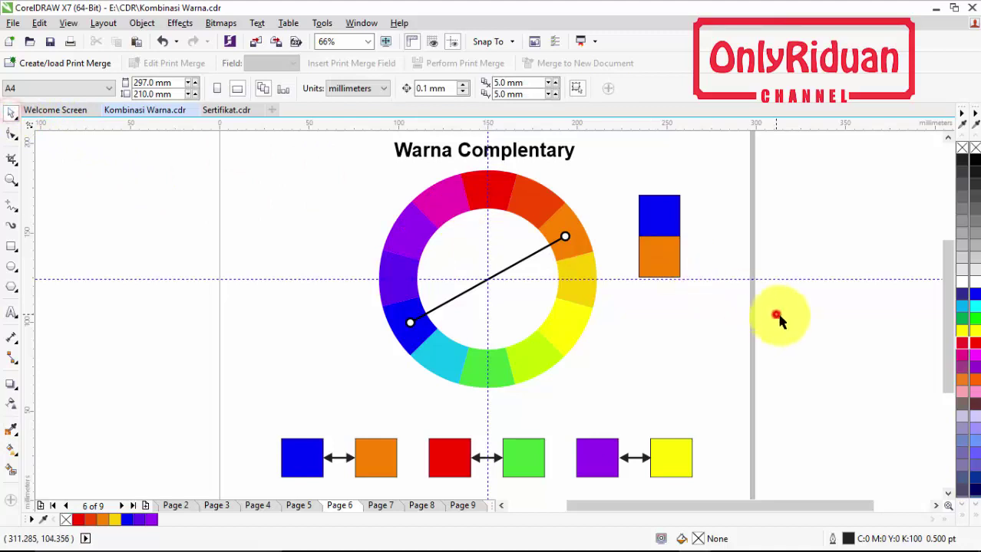
pyautogui.moveTo(779, 320); pyautogui.dragTo(624, 176)
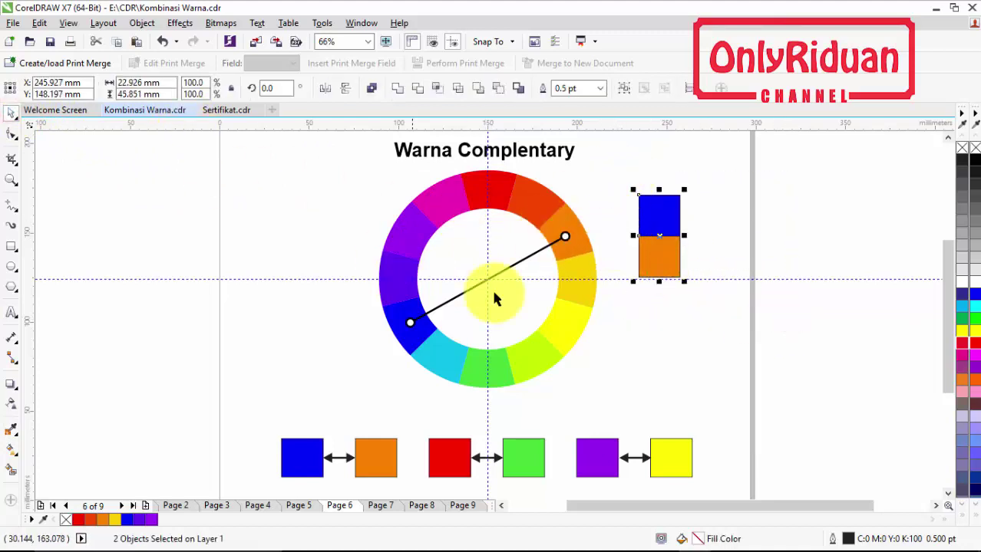
pyautogui.press('Delete')
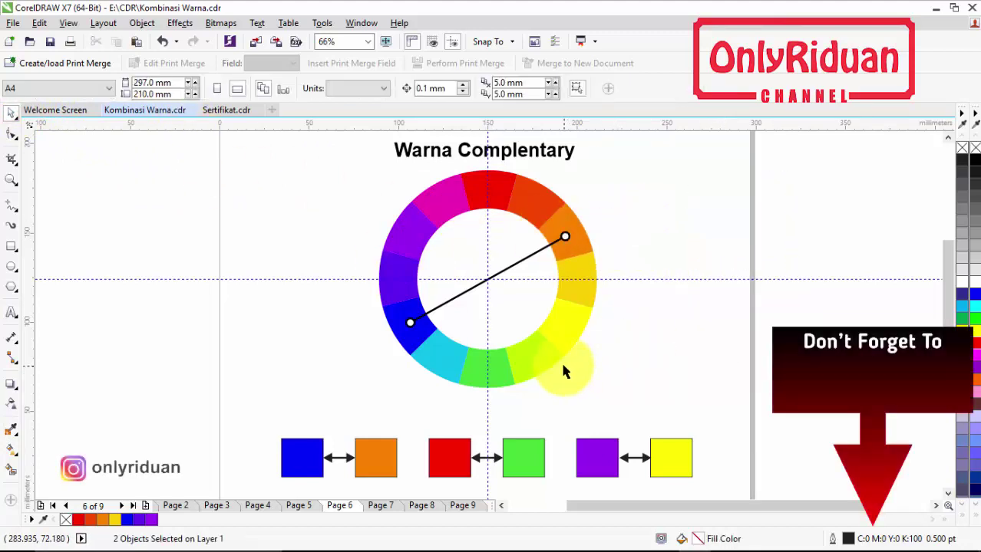
# Paste the blue-over-orange pair into Sertifikat.cdr, right of the Desain Grafis page
pyautogui.click(227, 110)
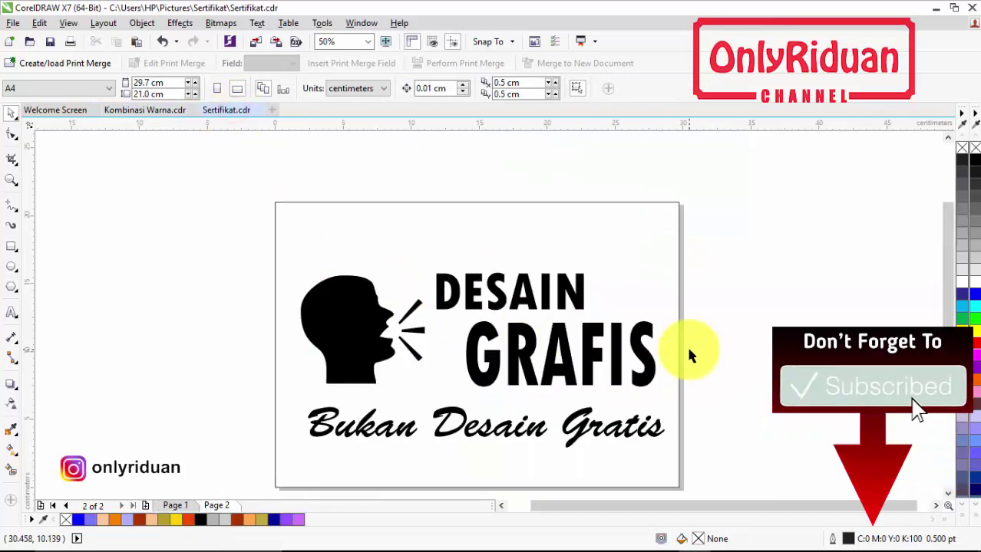
pyautogui.hotkey('ctrl', 'v')
pyautogui.moveTo(614, 281); pyautogui.dragTo(743, 295)
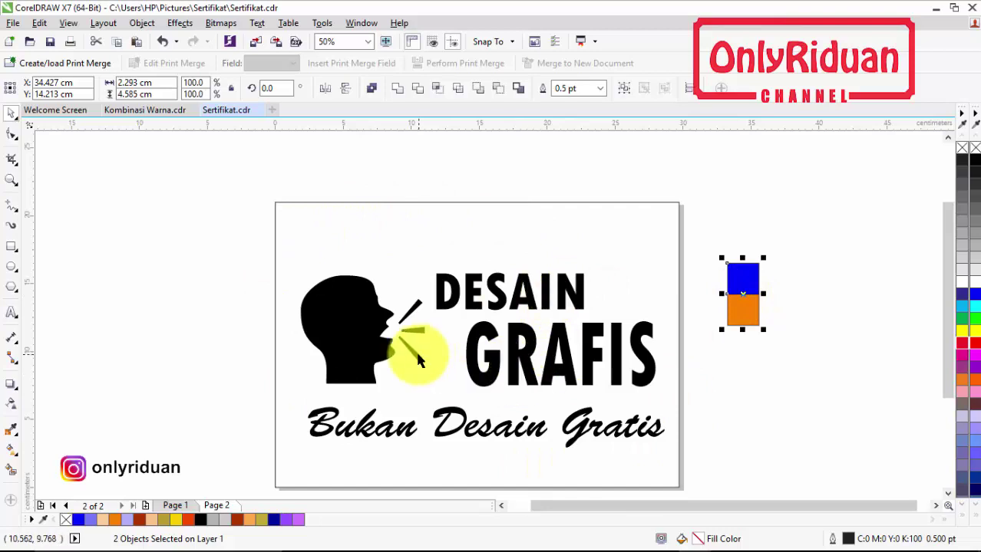
# Duplicate the swatch pair into a second column beside the original
pyautogui.click(755, 371)
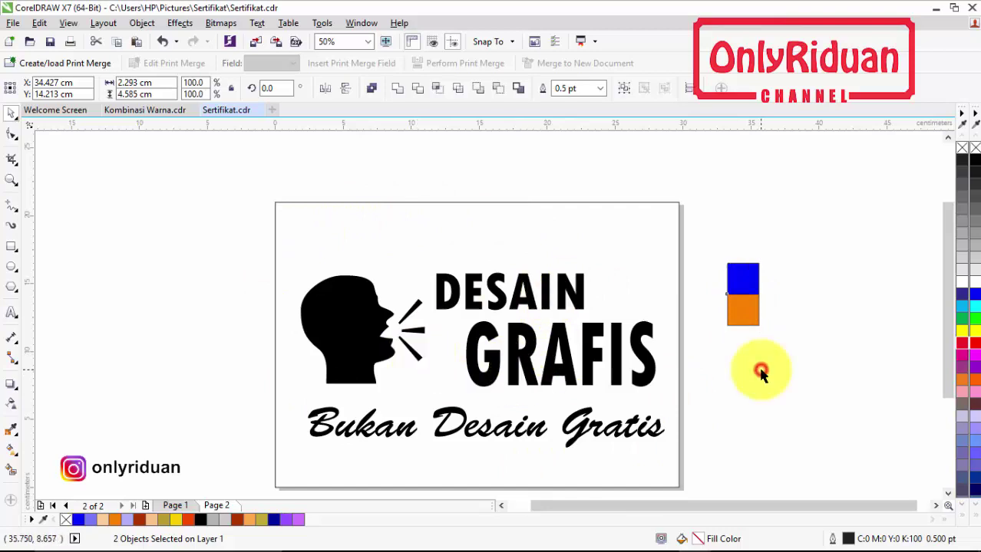
pyautogui.click(739, 321)
pyautogui.click(807, 352)
pyautogui.moveTo(712, 224); pyautogui.dragTo(766, 333)
pyautogui.moveTo(725, 263); pyautogui.dragTo(759, 263)
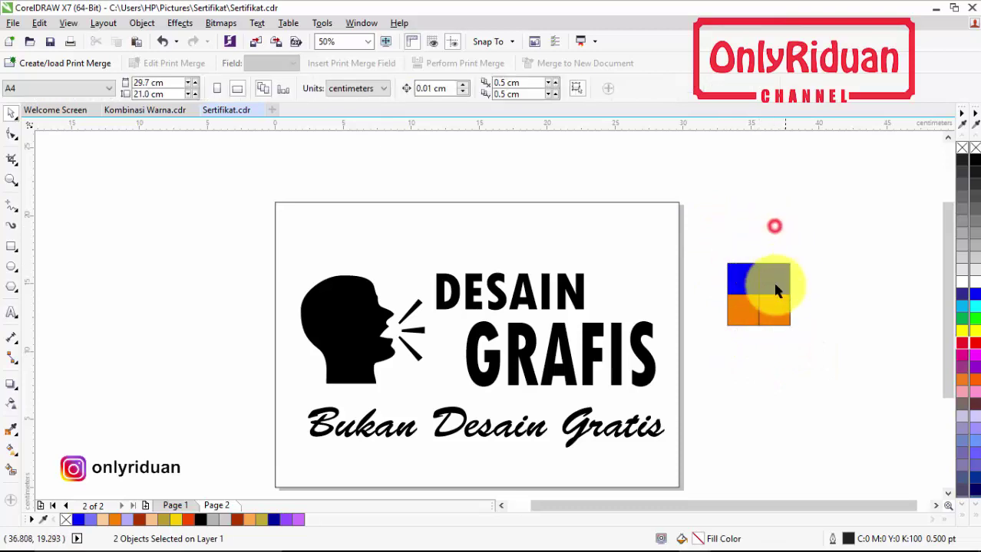
pyautogui.click(765, 281)
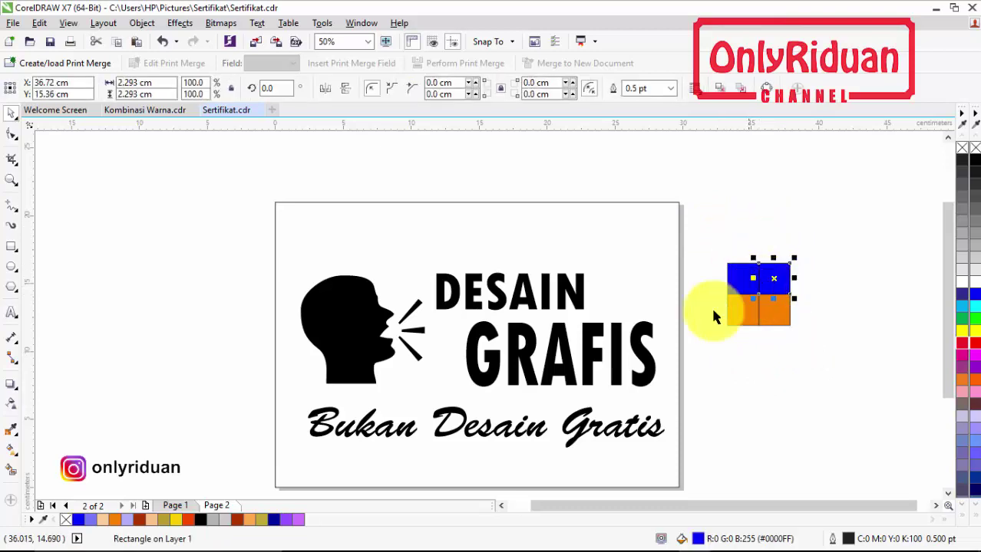
# Darken the blue of the right-hand top square
pyautogui.doubleClick(700, 540)
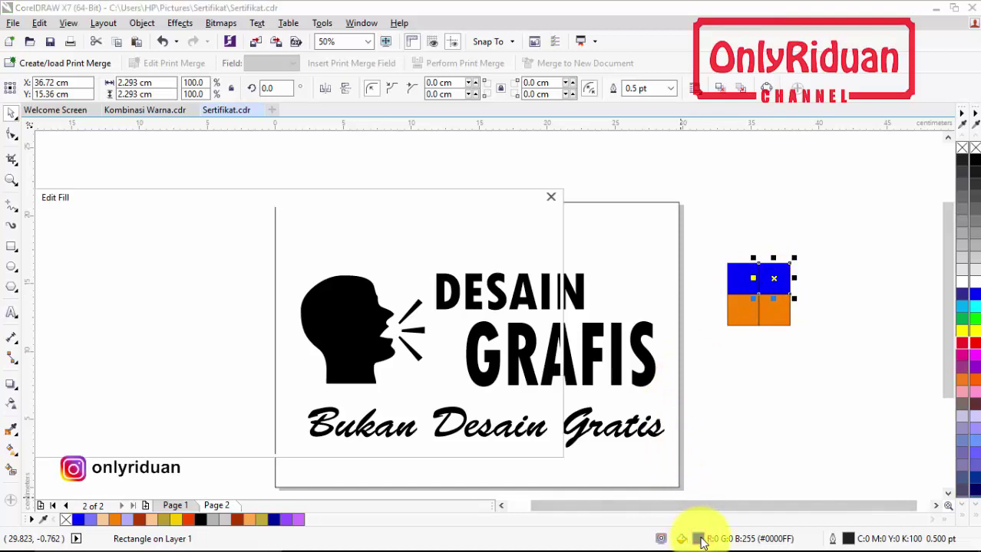
pyautogui.moveTo(398, 202); pyautogui.dragTo(481, 168)
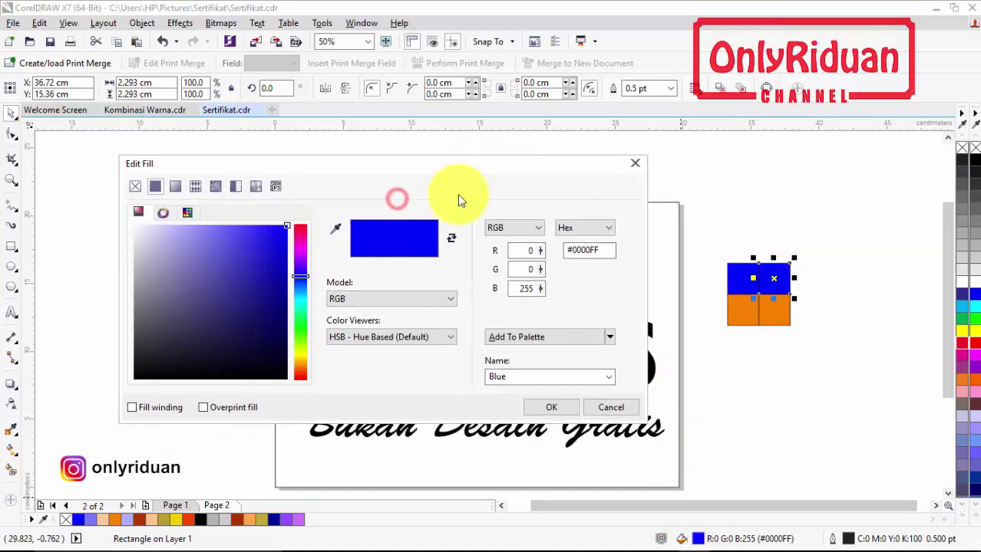
pyautogui.click(285, 274)
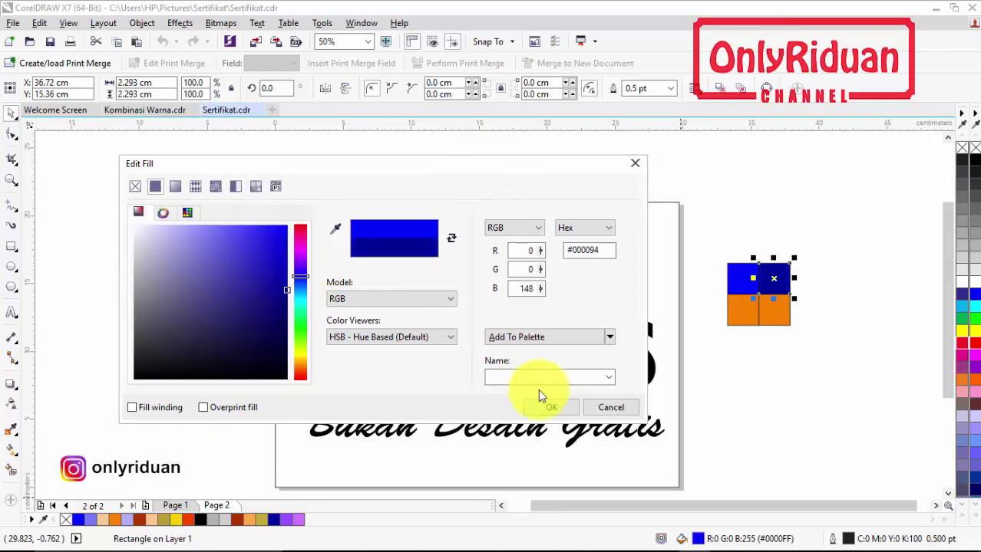
pyautogui.click(550, 407)
# Fill the bottom-right square with light orange #FFBC75
pyautogui.click(769, 314)
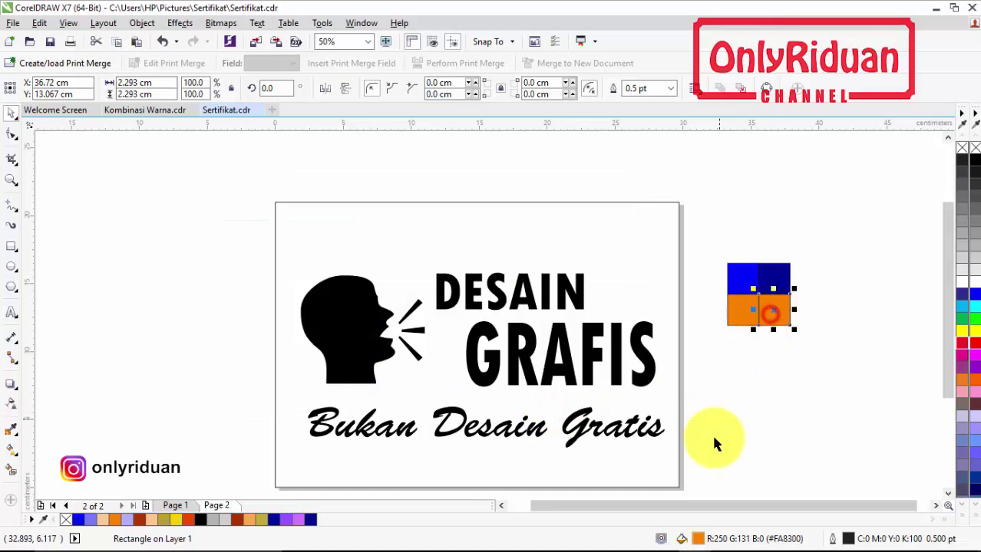
pyautogui.doubleClick(698, 539)
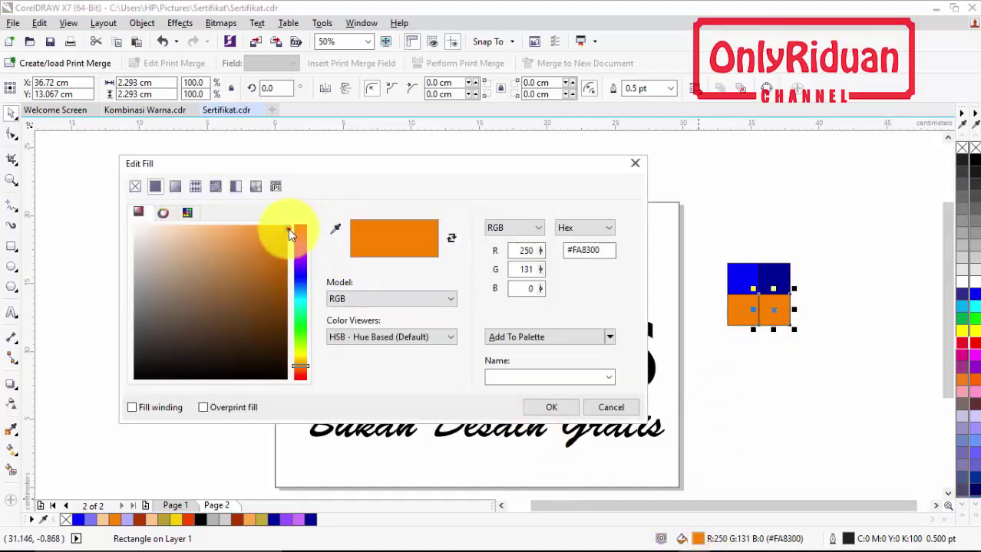
pyautogui.moveTo(287, 230); pyautogui.dragTo(197, 218)
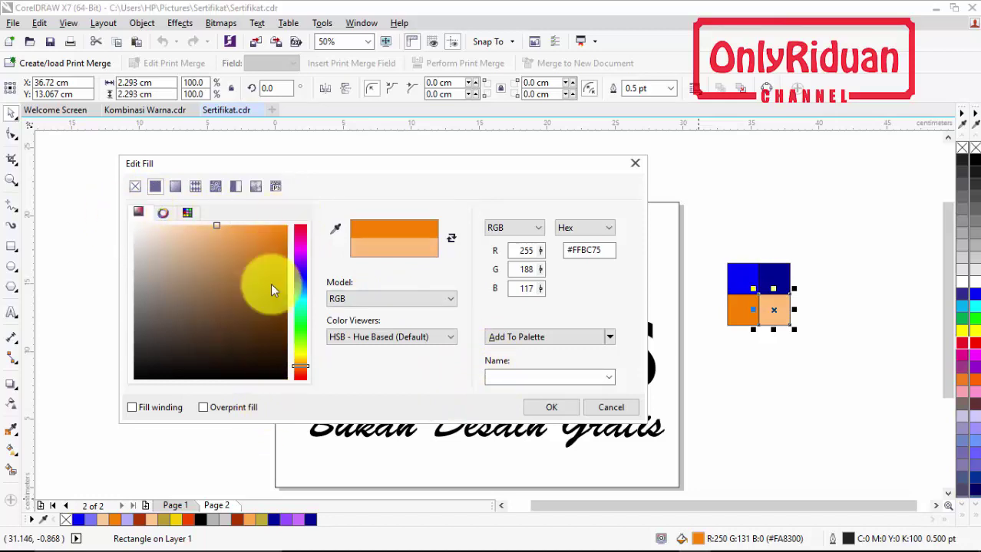
pyautogui.click(549, 408)
pyautogui.click(794, 389)
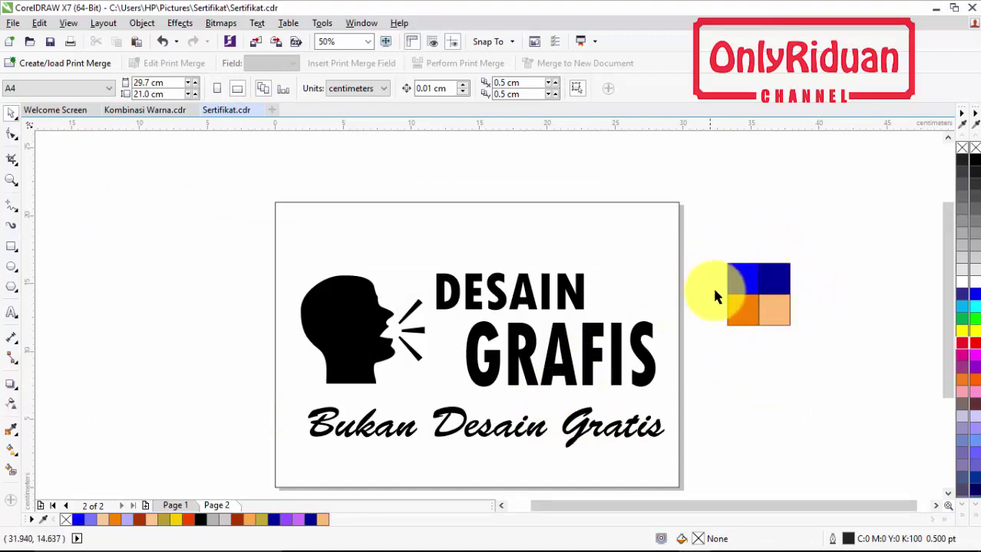
# Recolour the top-right navy swatch square to light blue-violet #8A8AFF
pyautogui.click(782, 289)
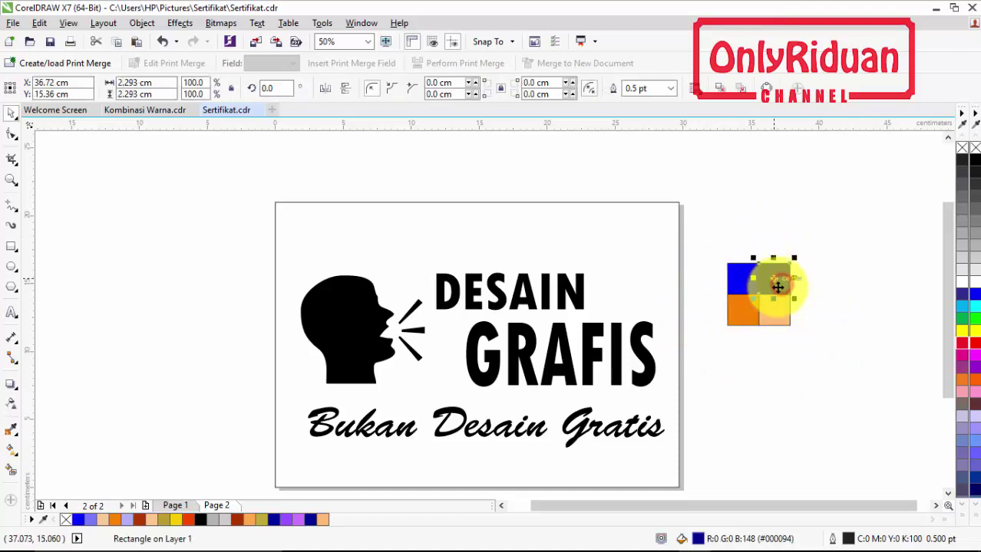
pyautogui.doubleClick(698, 540)
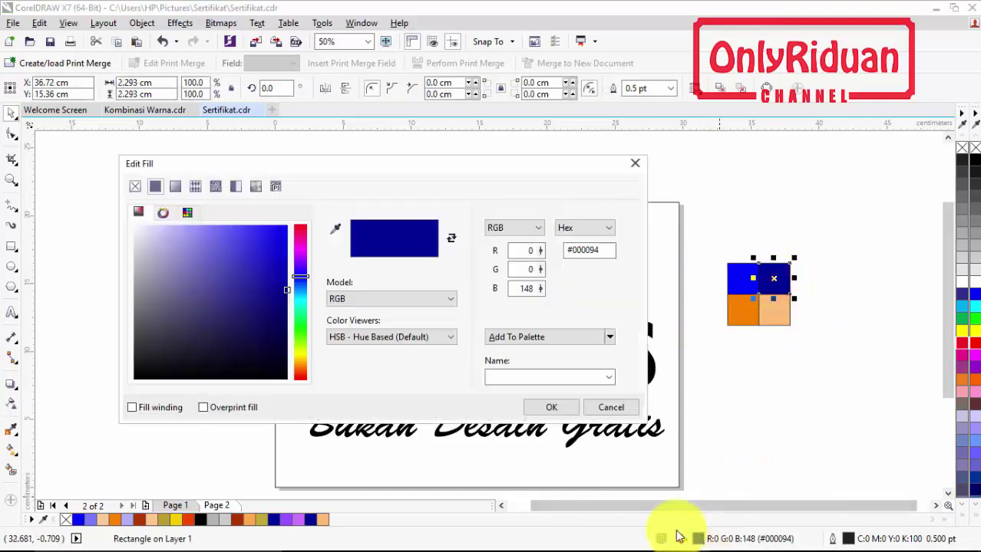
pyautogui.moveTo(284, 287)
pyautogui.mouseDown()
pyautogui.moveTo(292, 227)
pyautogui.moveTo(192, 222)
pyautogui.moveTo(204, 224)
pyautogui.mouseUp()
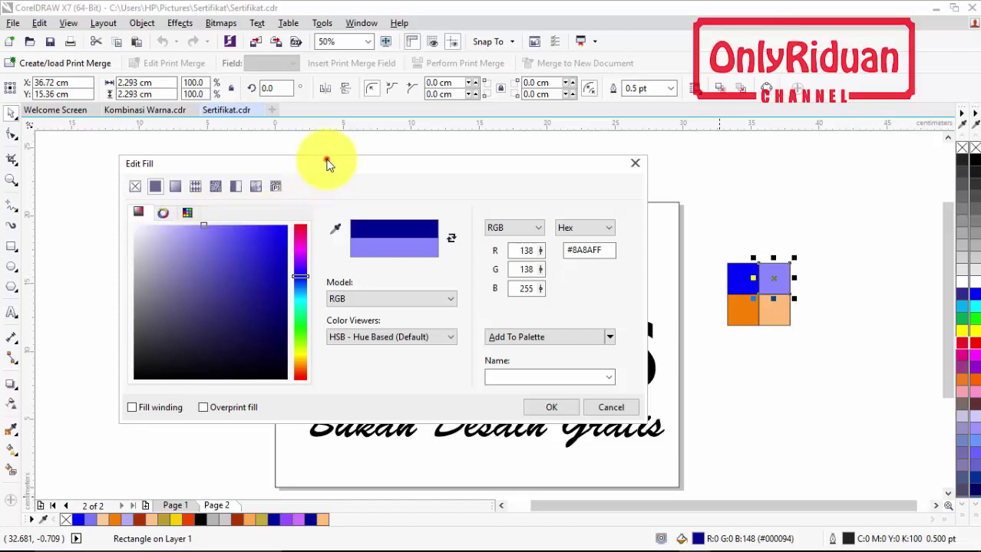
pyautogui.moveTo(326, 163); pyautogui.dragTo(338, 163)
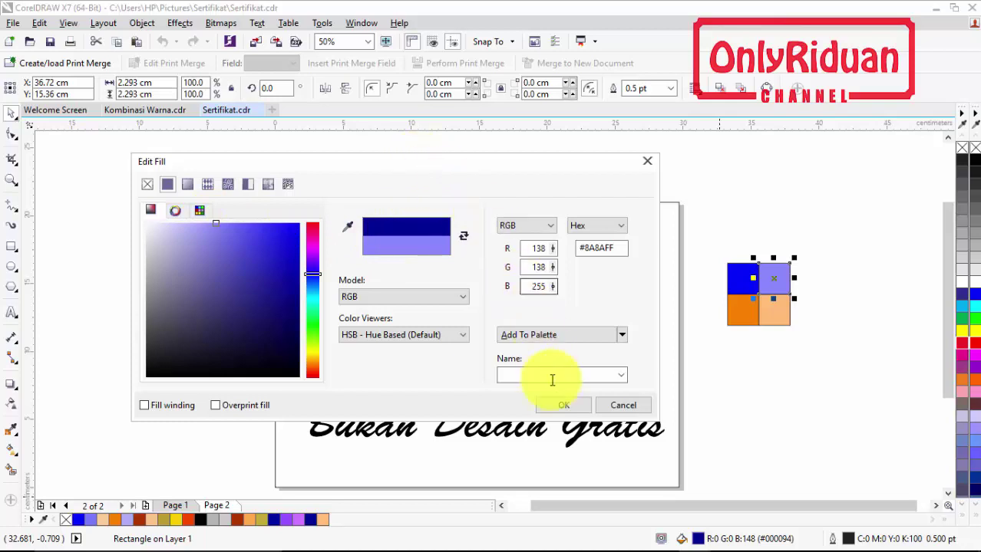
pyautogui.click(565, 409)
pyautogui.click(798, 398)
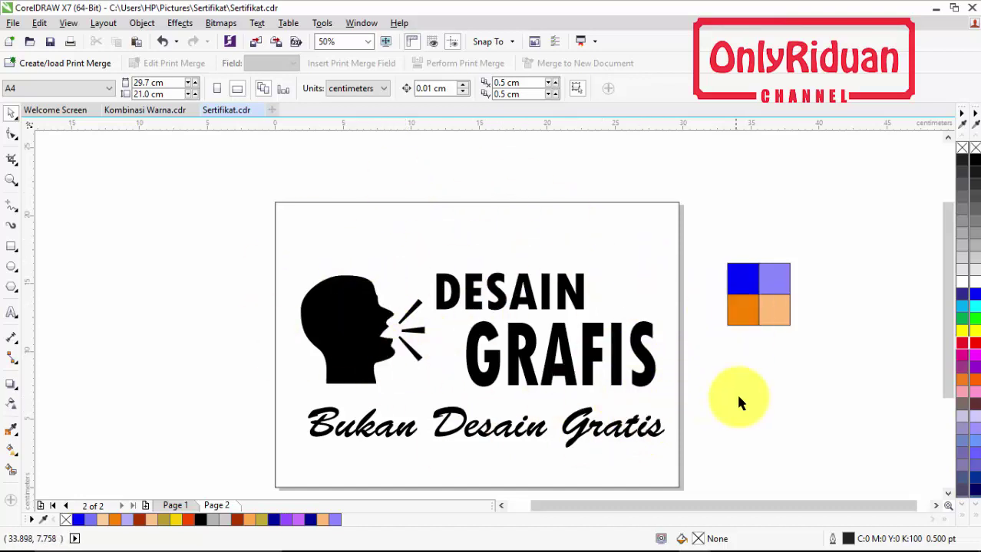
pyautogui.click(735, 278)
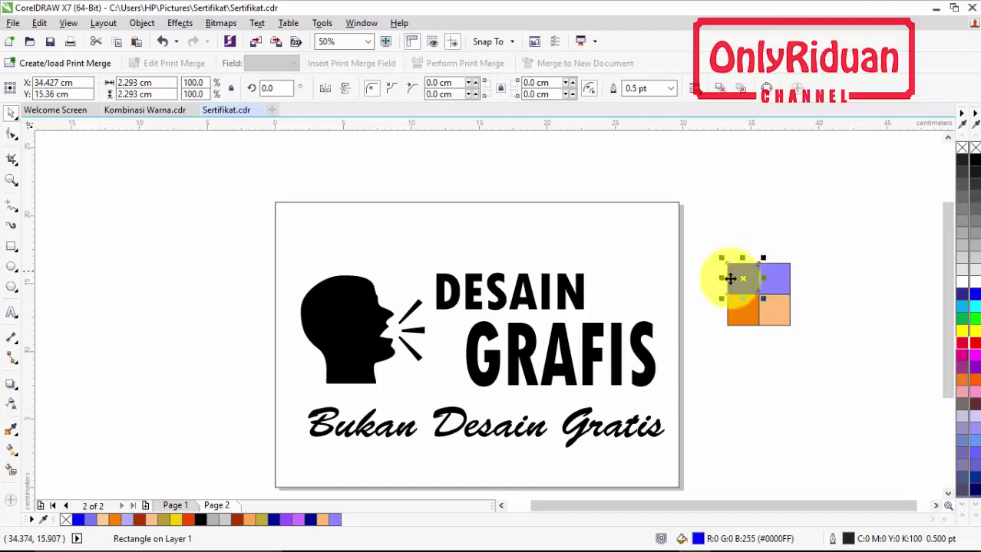
# Eyedrop the bright blue swatch and fill the page background with it
pyautogui.click(10, 430)
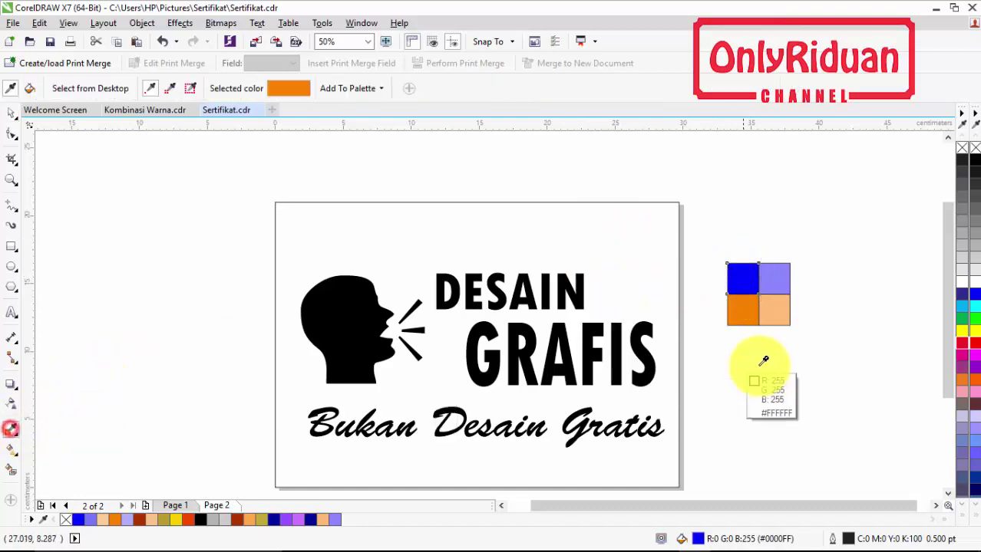
pyautogui.click(743, 278)
pyautogui.click(658, 239)
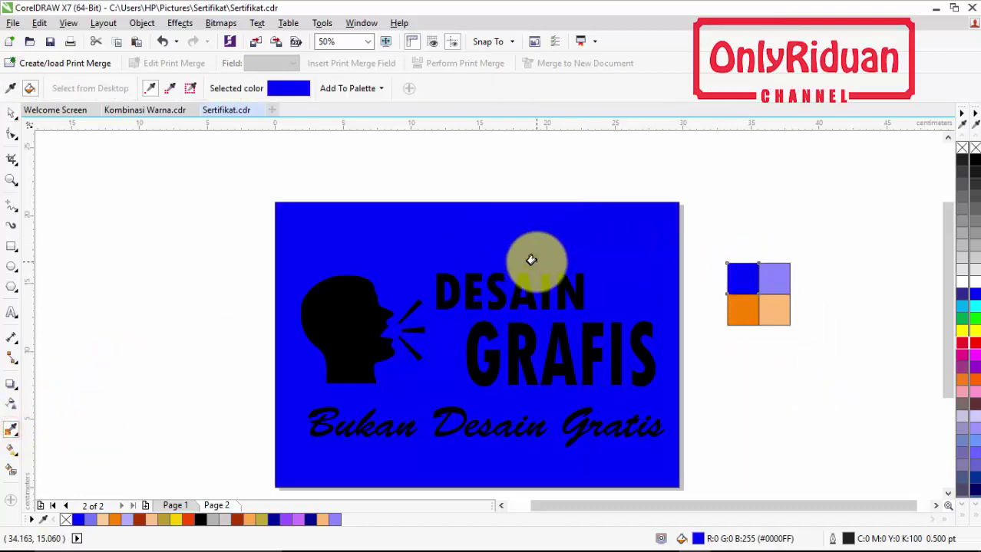
pyautogui.click(11, 112)
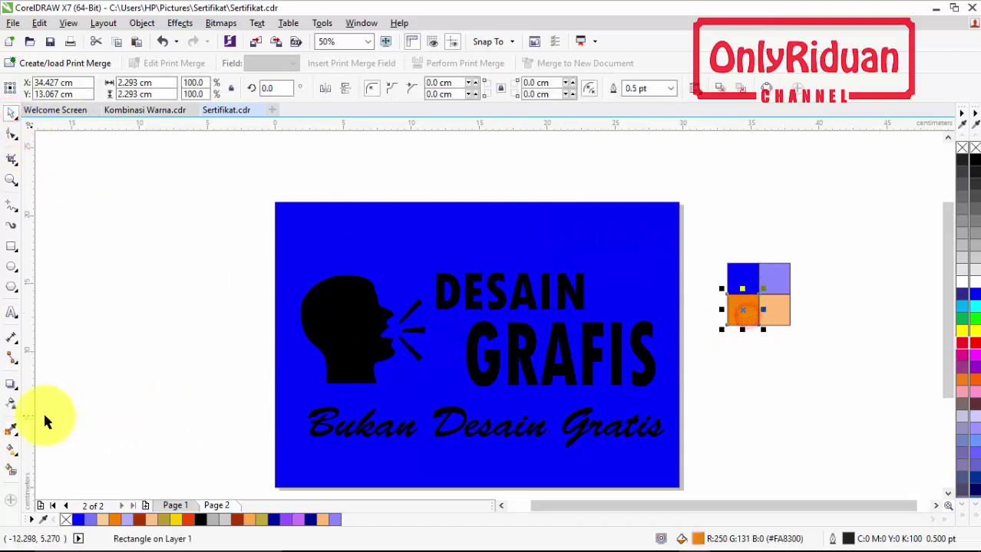
# Apply the orange swatch colour to the DESAIN GRAFIS headline
pyautogui.click(11, 430)
pyautogui.click(743, 314)
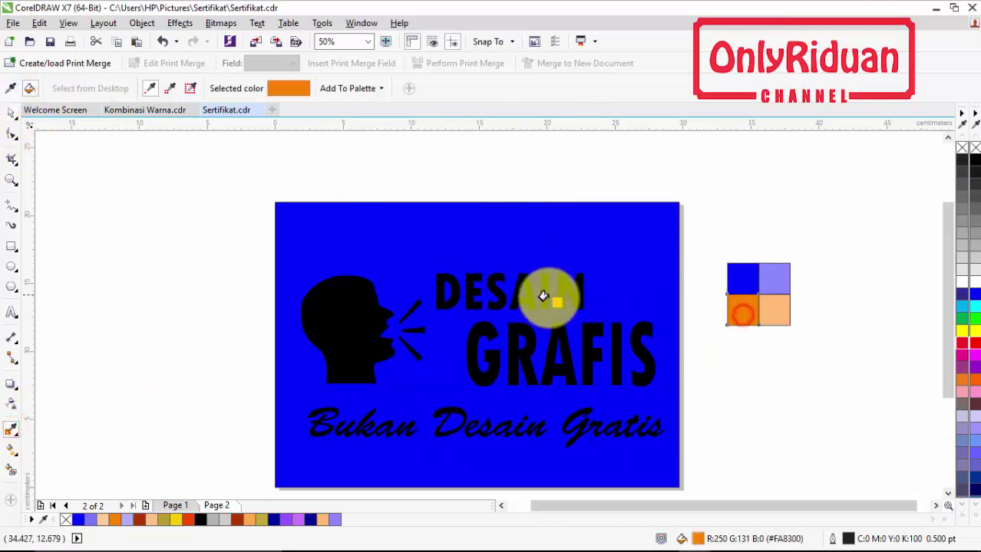
pyautogui.scroll(2, 557, 285)
pyautogui.scroll(2, 560, 307)
pyautogui.click(536, 257)
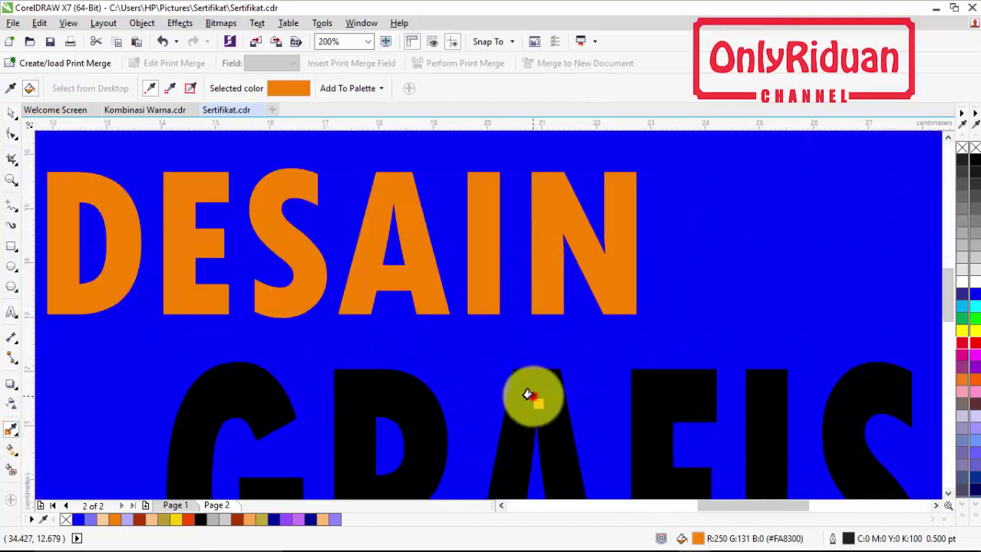
pyautogui.click(518, 395)
pyautogui.scroll(-1, 521, 395)
pyautogui.scroll(-2, 532, 391)
pyautogui.scroll(1, 537, 406)
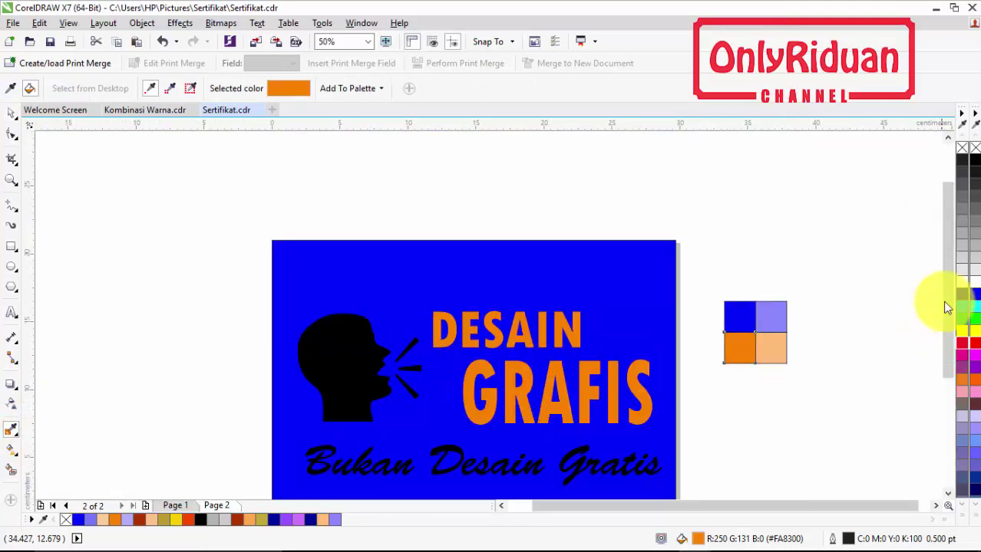
pyautogui.moveTo(947, 285); pyautogui.dragTo(951, 334)
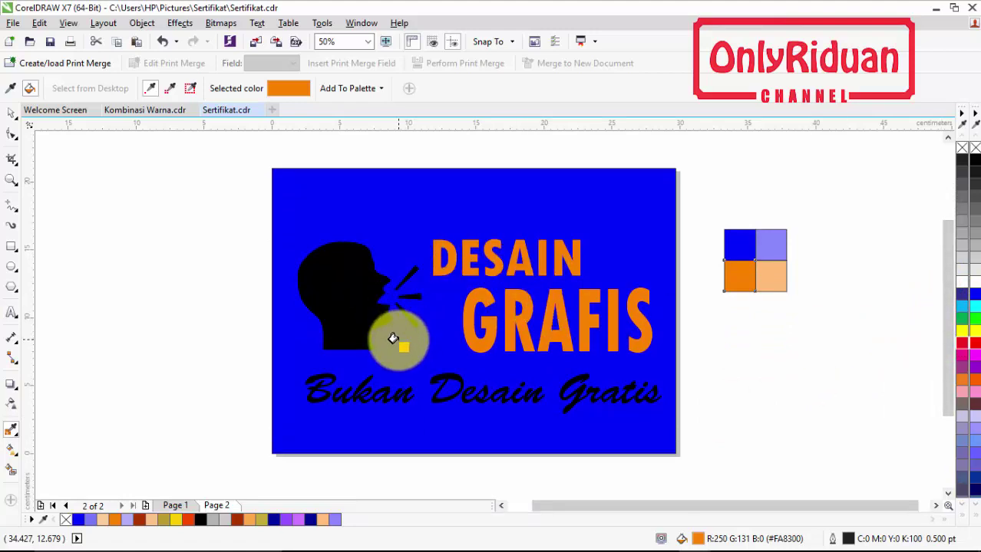
# Fill the head icon's silhouette and speech lines with the light blue swatch colour
pyautogui.press('shift')
pyautogui.click(764, 239)
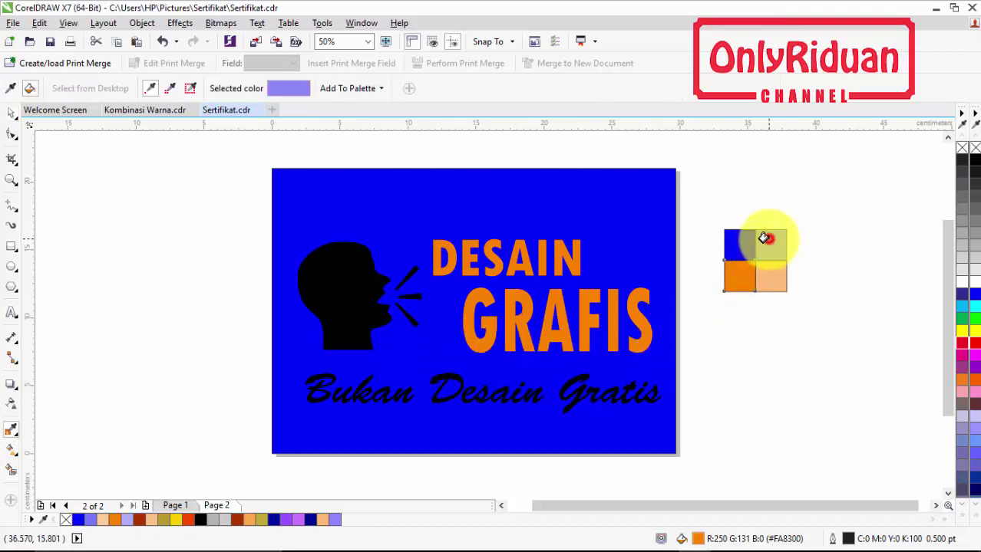
pyautogui.click(404, 301)
pyautogui.click(330, 278)
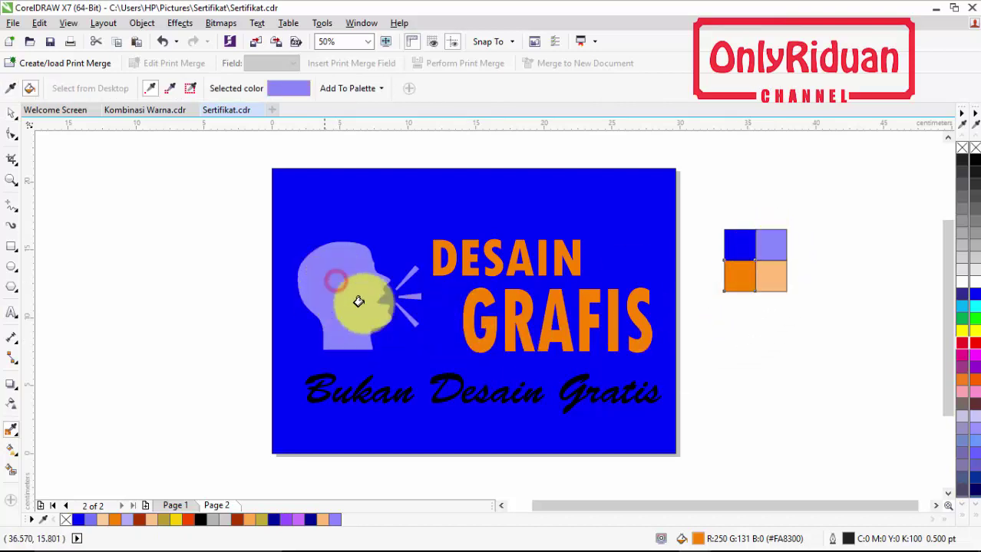
# Colour the 'Bukan Desain Gratis' tagline light orange from the swatch
pyautogui.scroll(4, 439, 387)
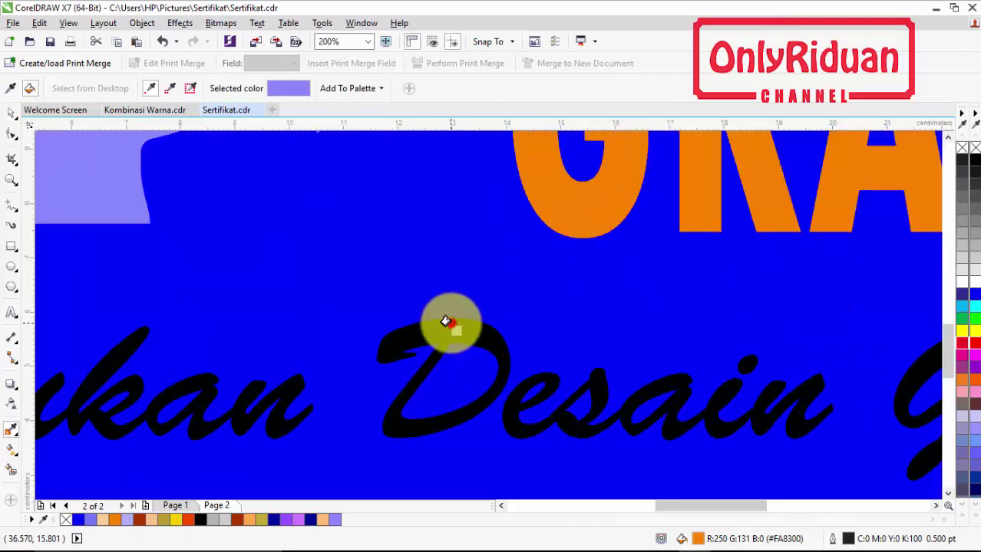
pyautogui.click(439, 336)
pyautogui.scroll(-4, 449, 326)
pyautogui.scroll(2, 515, 327)
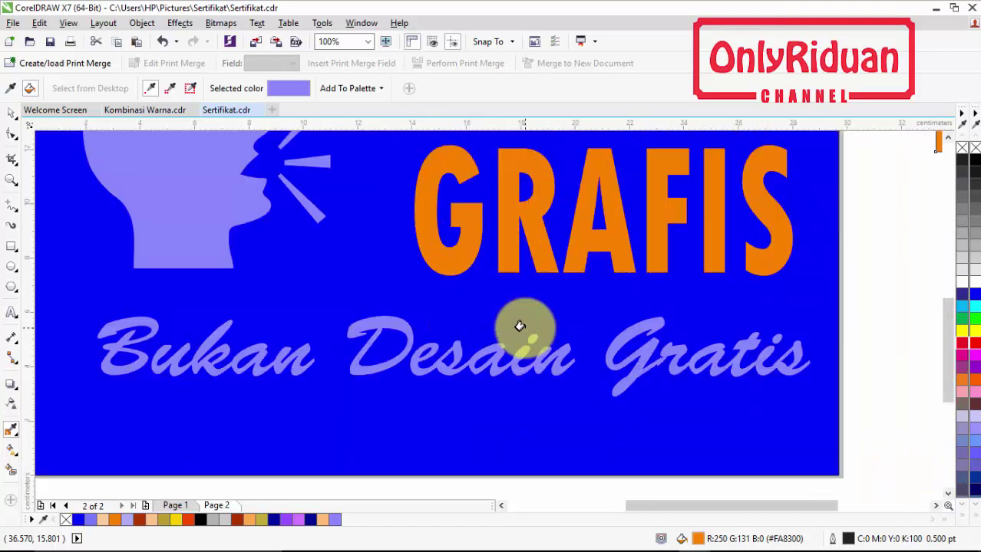
pyautogui.scroll(-2, 516, 326)
pyautogui.click(780, 227)
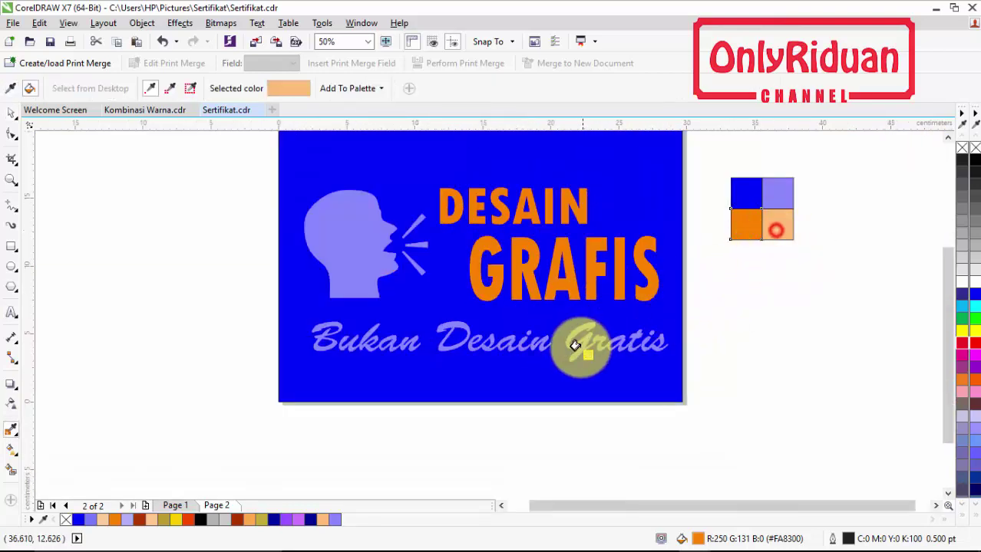
pyautogui.scroll(4, 536, 338)
pyautogui.click(236, 282)
pyautogui.scroll(-4, 301, 300)
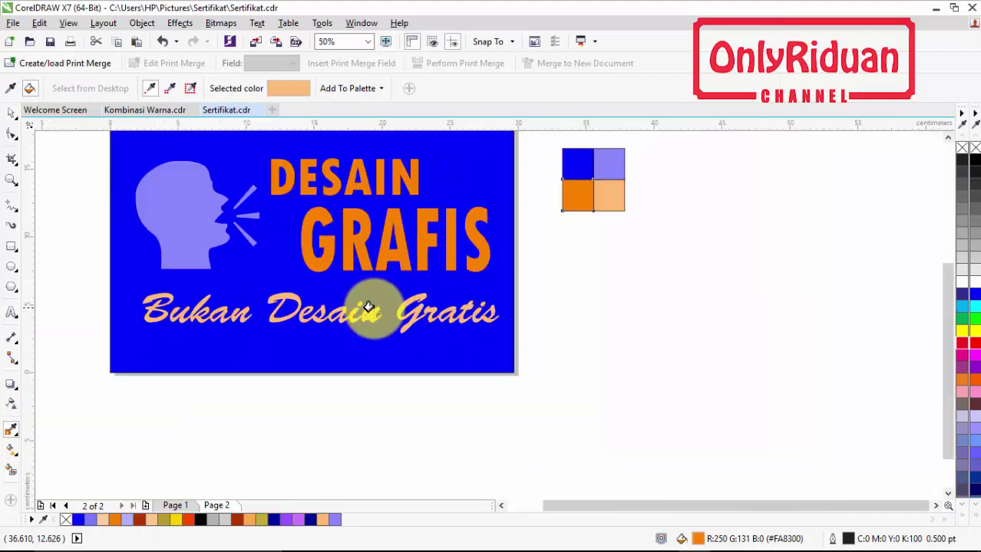
pyautogui.hscroll(-3, 500, 512)
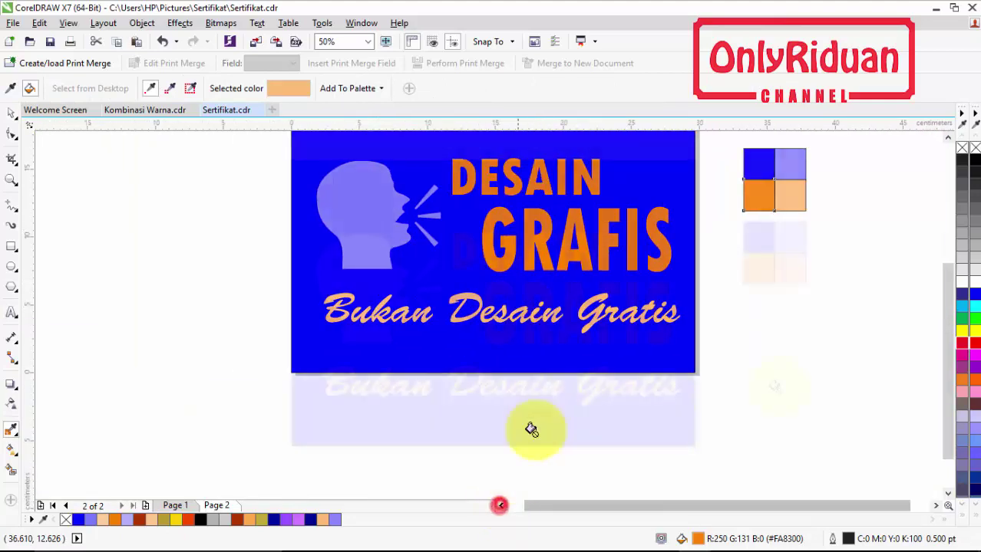
pyautogui.scroll(1, 774, 386)
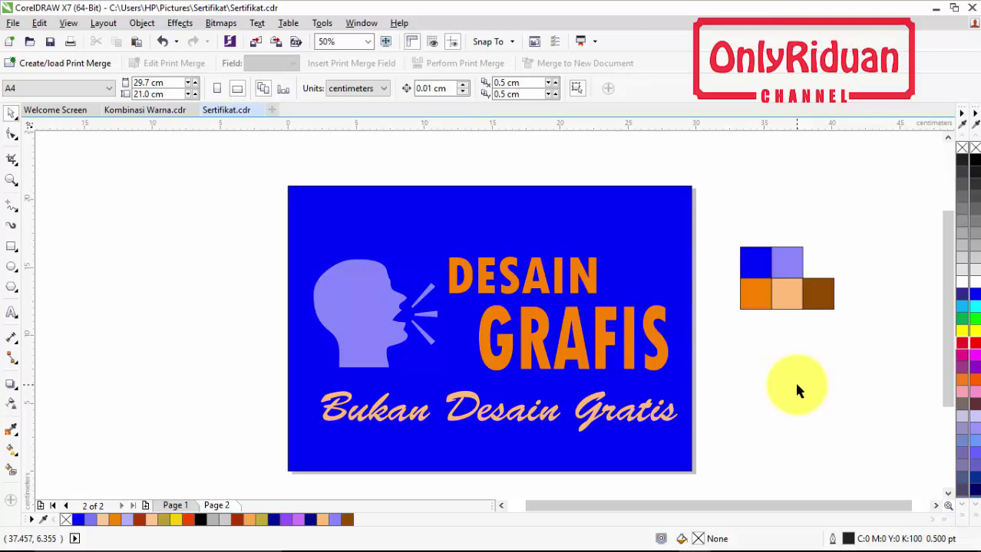
# Minimize CorelDRAW to show the desktop with the 'Trik Kombinasi Warna' cover image
pyautogui.click(936, 10)
pyautogui.moveTo(729, 540)
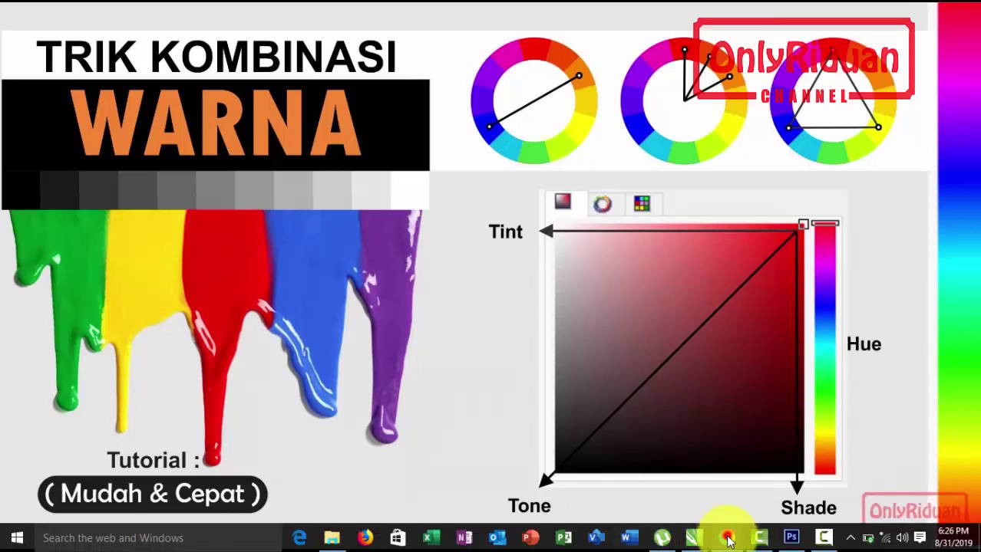
# In Chrome on Coolors.co, generate palettes until #A18276, #B9D2B1, #DAC6B5, #F1D6B8, #FBACBE appears
pyautogui.click(729, 540)
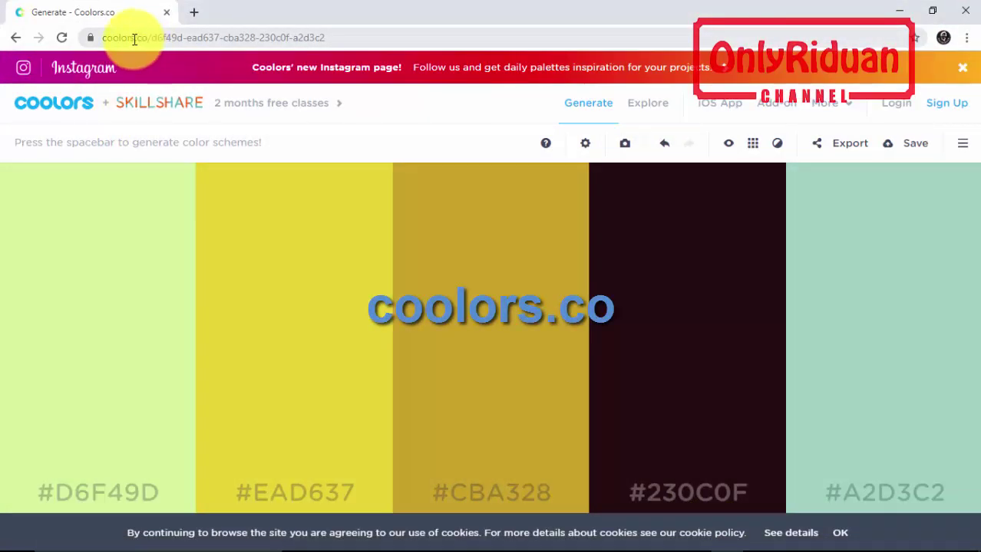
pyautogui.moveTo(147, 37); pyautogui.dragTo(100, 38)
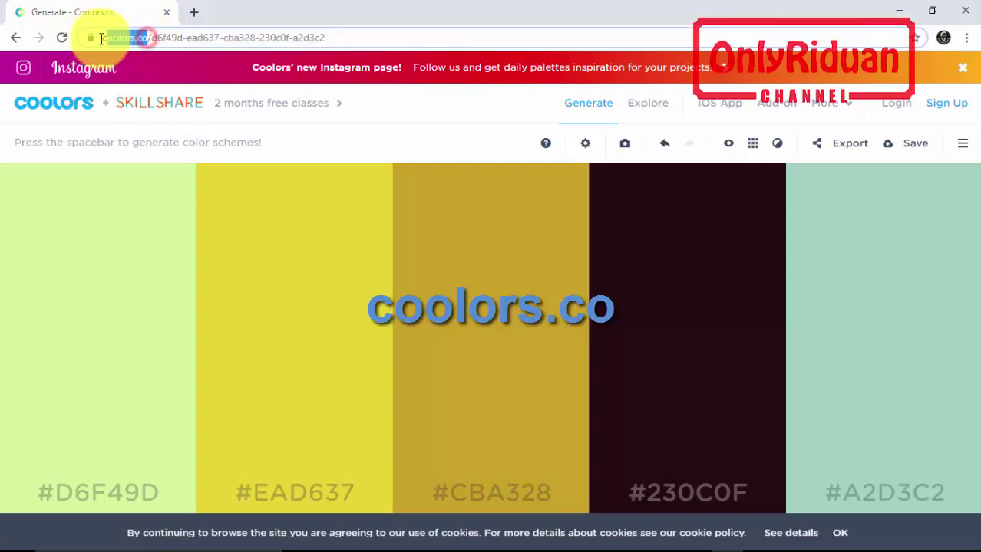
pyautogui.press('BackSpace')
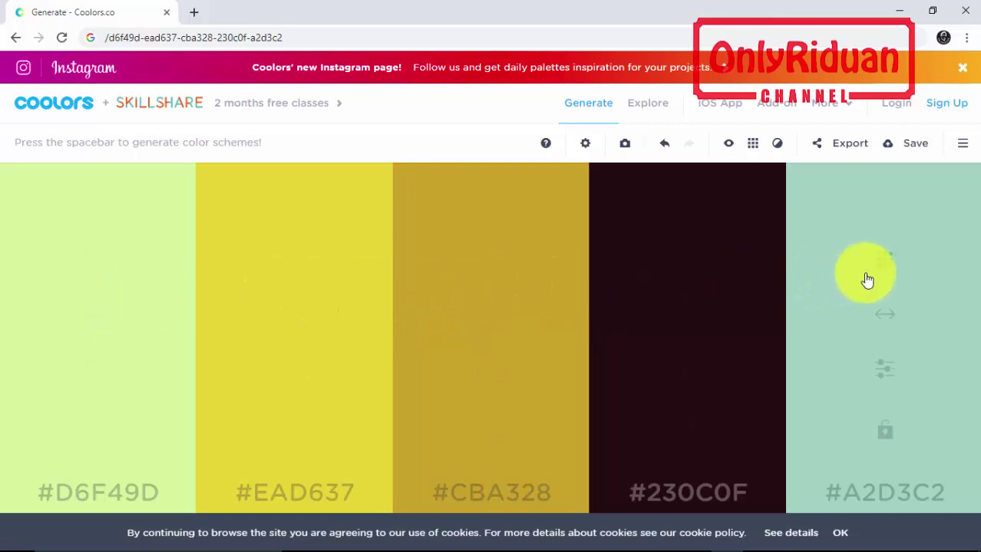
pyautogui.press('space')
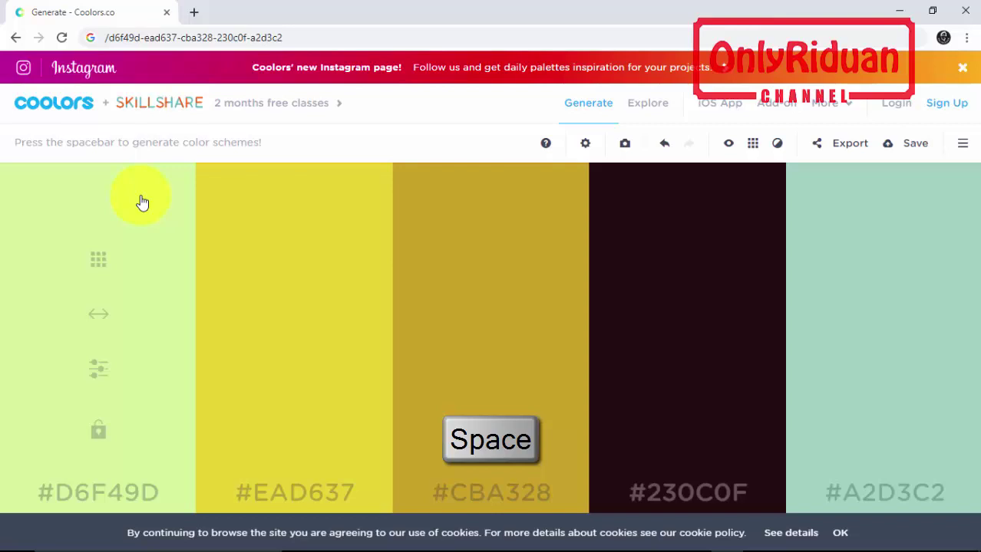
pyautogui.press('space')
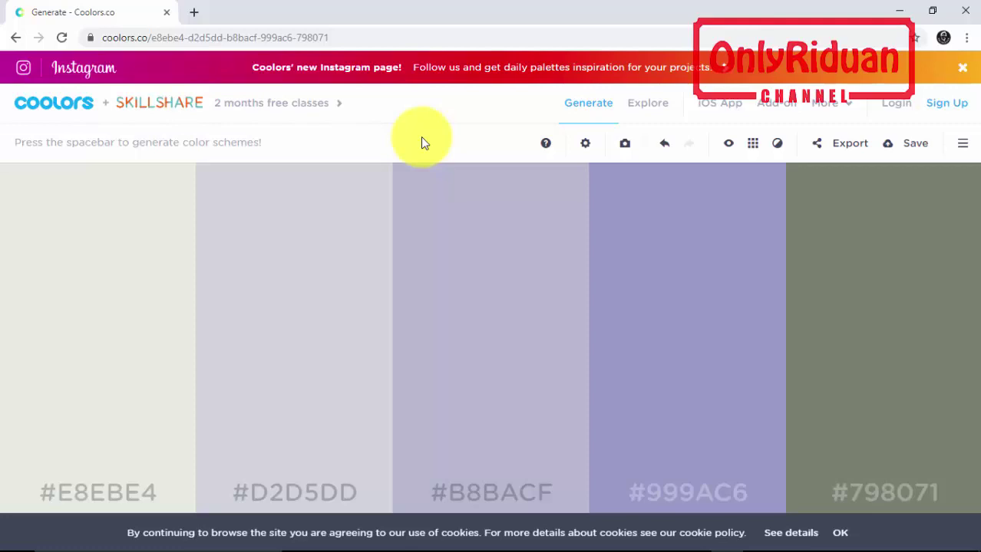
pyautogui.press('space')
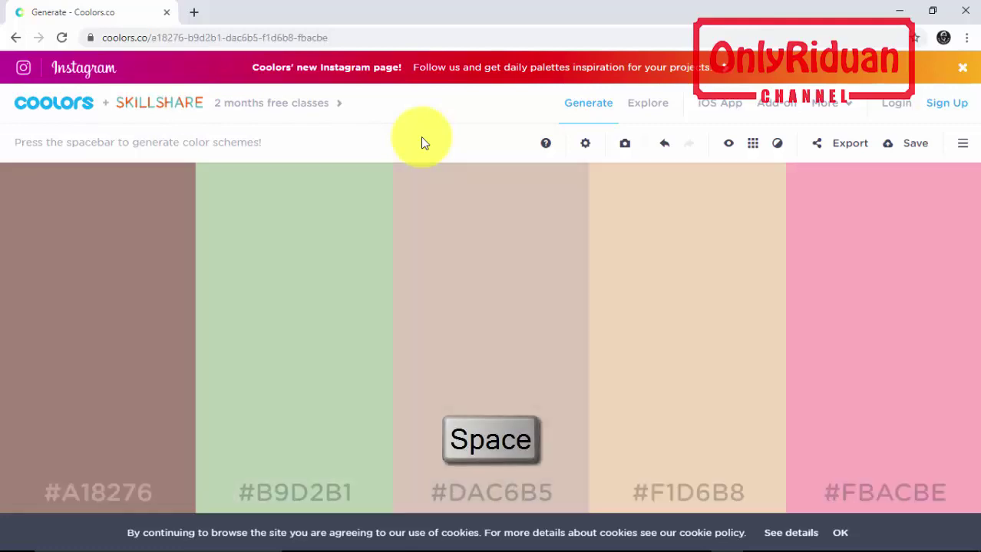